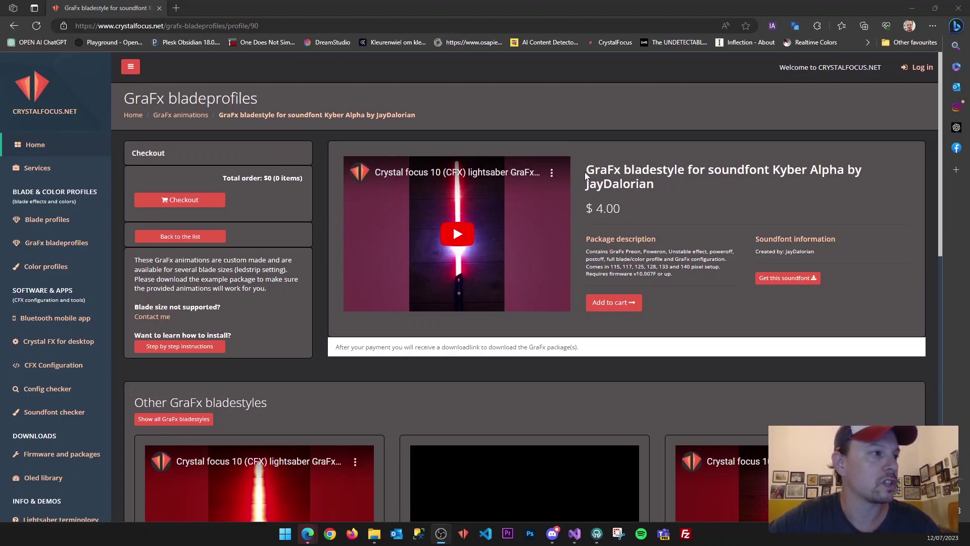
Step: Review the GraFx Kyber Alpha bladestyle listing and its linked soundfont store page, closing the store page when done
{"action": "left_click_drag", "start_coordinate": [585, 175], "coordinate": [655, 186]}
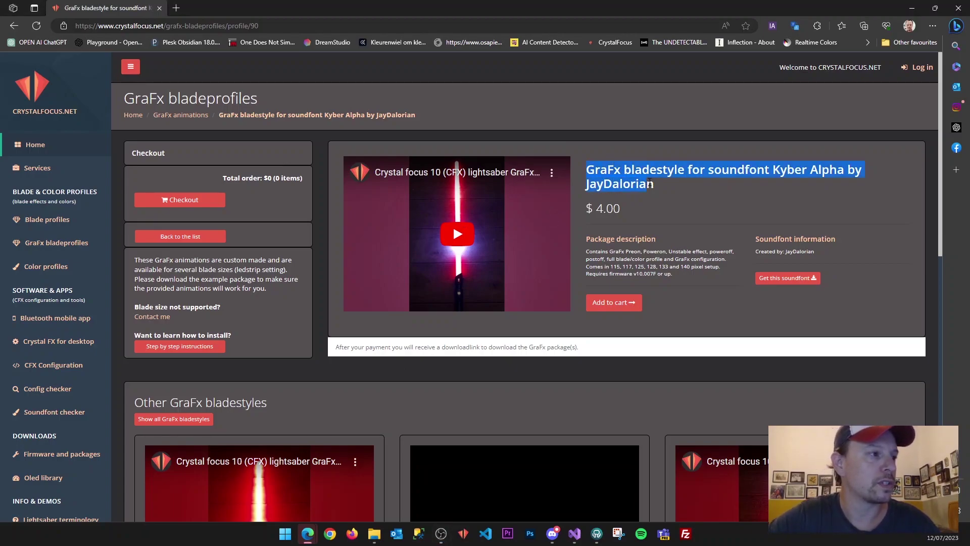
{"action": "left_click", "coordinate": [771, 218]}
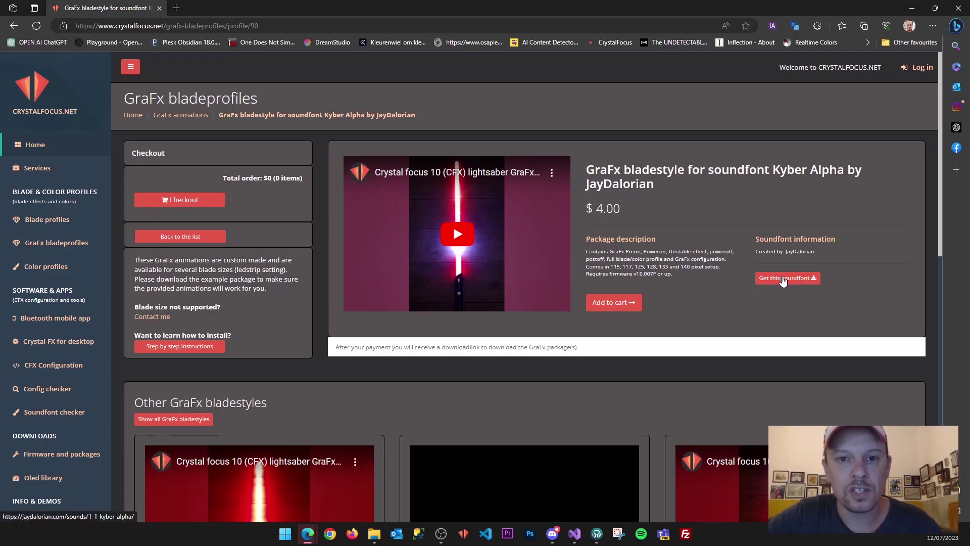
{"action": "left_click", "coordinate": [783, 279]}
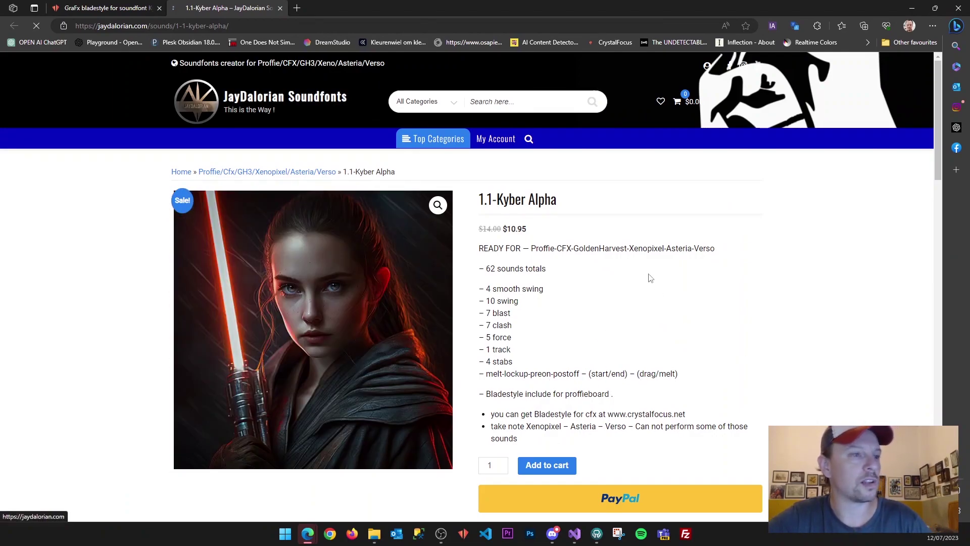
{"action": "scroll", "coordinate": [651, 278], "scroll_direction": "down", "scroll_amount": 1}
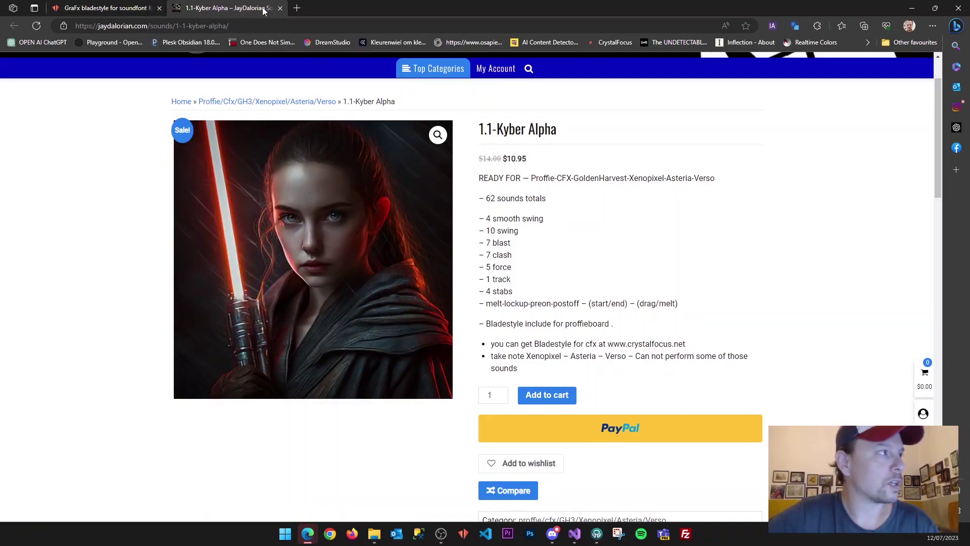
{"action": "left_click", "coordinate": [280, 8]}
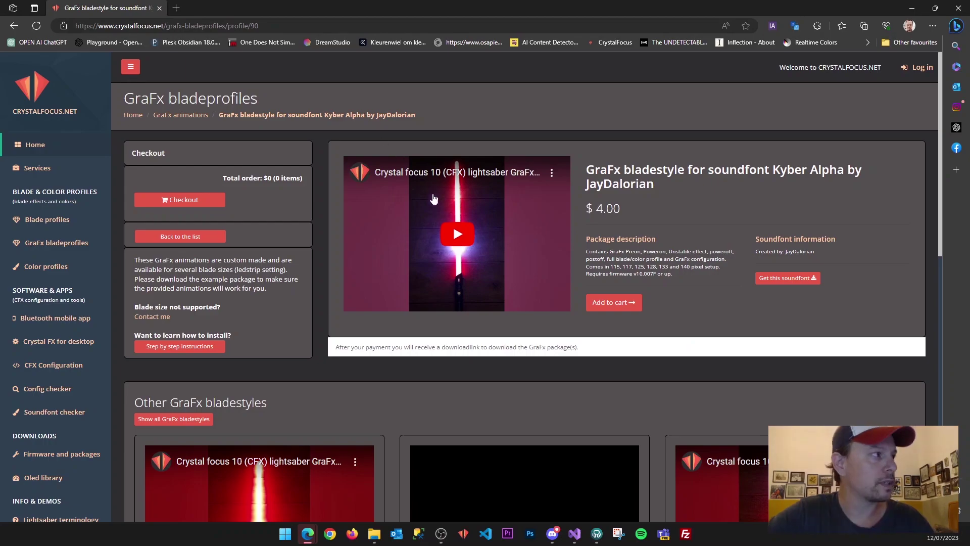
Step: Switch to File Explorer and inspect the two packages JayDalorian - Kyber Alpha.zip and Kyber Alpha.zip in the GraFx Installation folder
{"action": "left_click", "coordinate": [374, 534]}
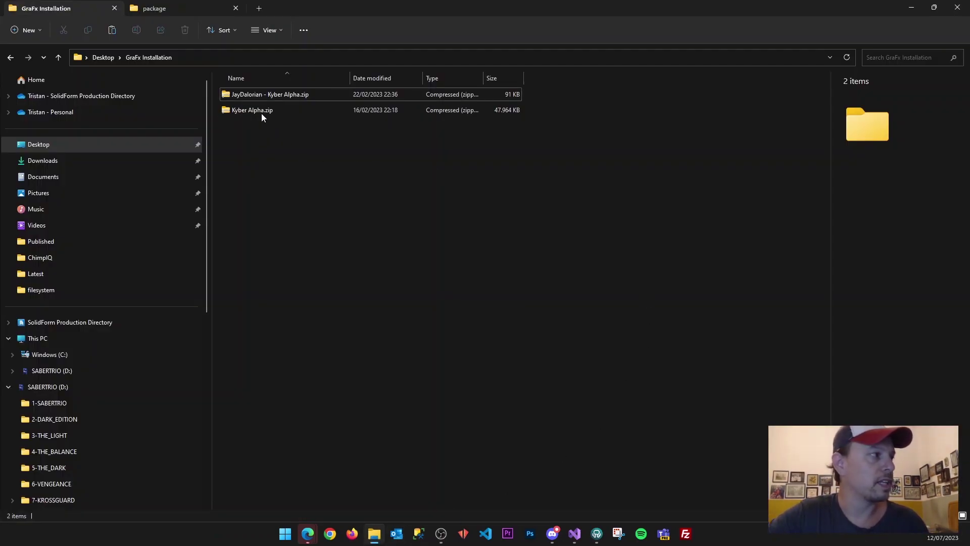
{"action": "left_click", "coordinate": [254, 95]}
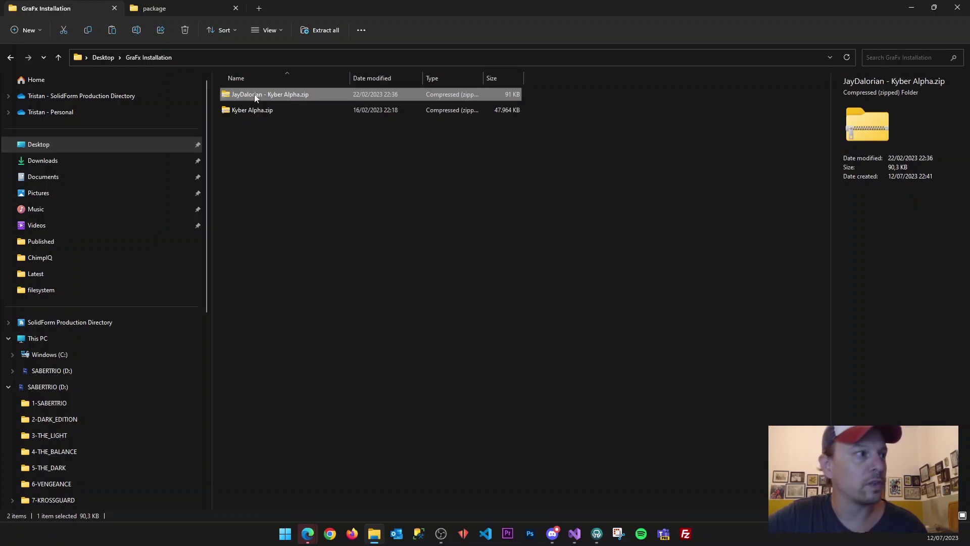
{"action": "left_click", "coordinate": [258, 111]}
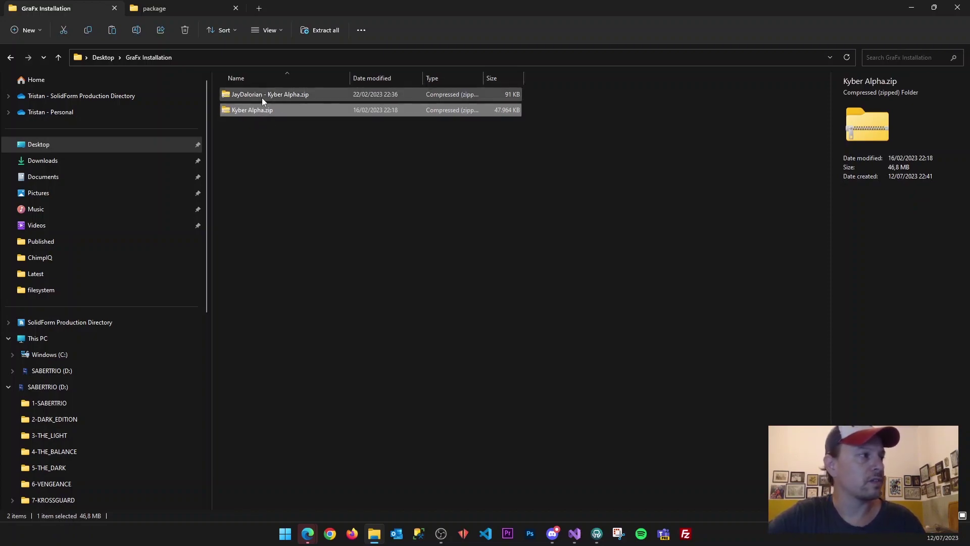
{"action": "left_click", "coordinate": [263, 96]}
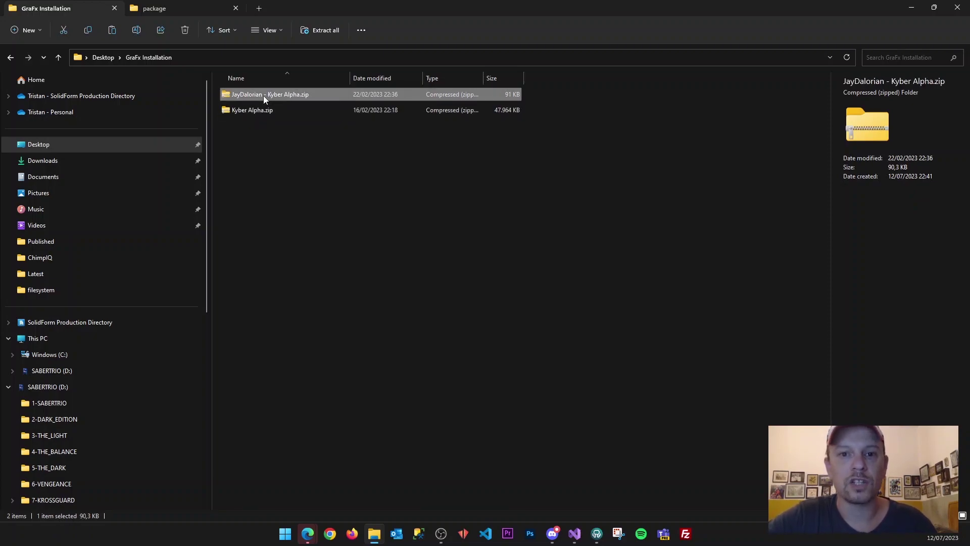
{"action": "left_click", "coordinate": [309, 175]}
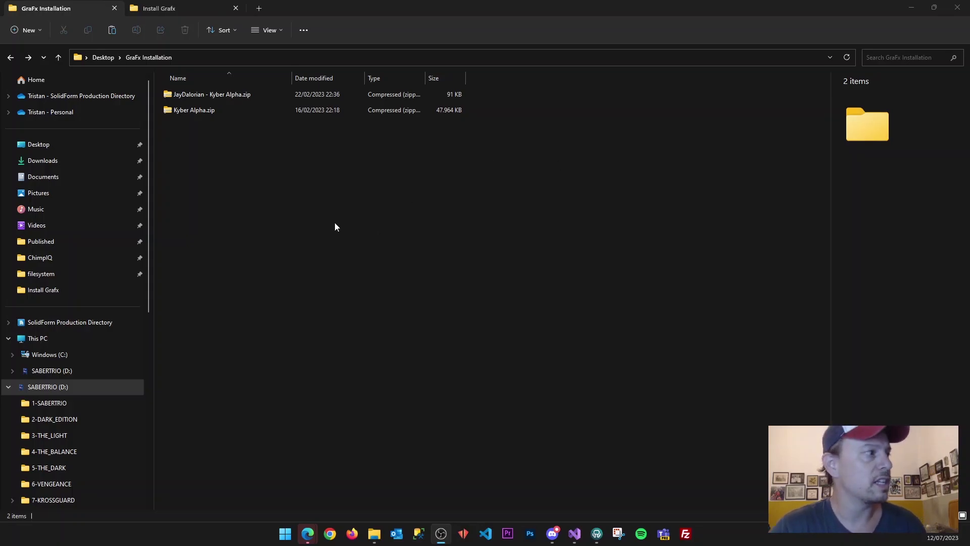
Step: Open Kyber Alpha.zip and select all of its soundfont files and folders for copying
{"action": "double_click", "coordinate": [202, 110]}
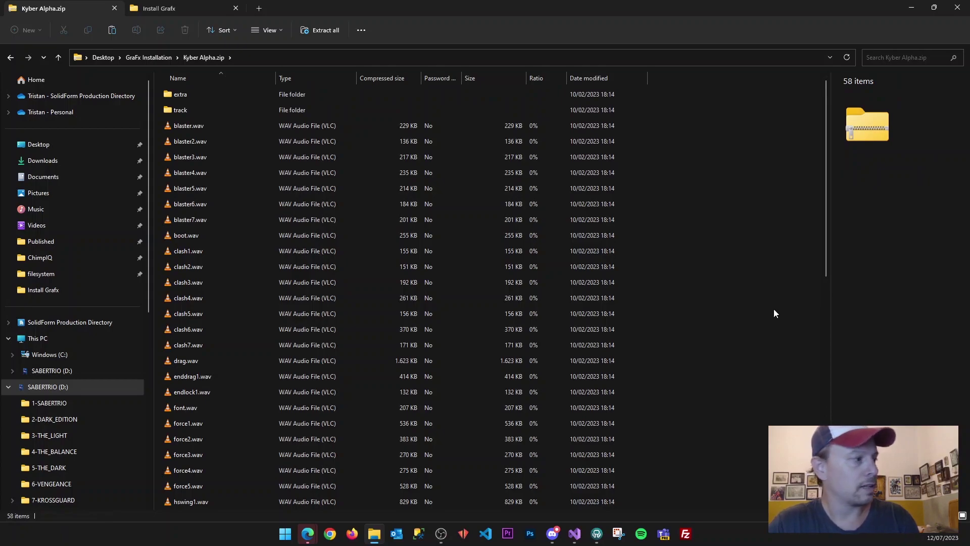
{"action": "scroll", "coordinate": [773, 314], "scroll_direction": "down", "scroll_amount": 1}
{"action": "scroll", "coordinate": [772, 316], "scroll_direction": "down", "scroll_amount": 4}
{"action": "scroll", "coordinate": [772, 315], "scroll_direction": "up", "scroll_amount": 4}
{"action": "key", "text": "ctrl+a"}
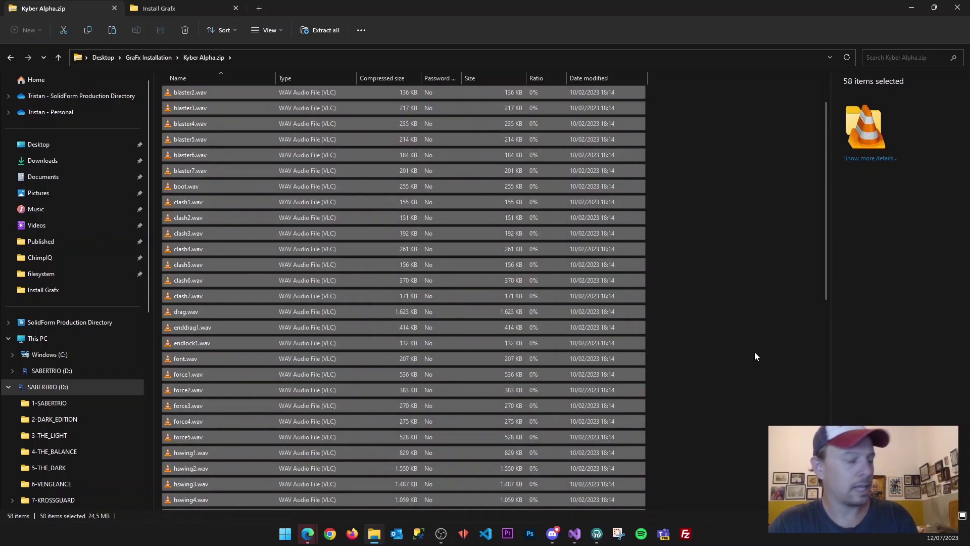
{"action": "scroll", "coordinate": [717, 354], "scroll_direction": "up", "scroll_amount": 1}
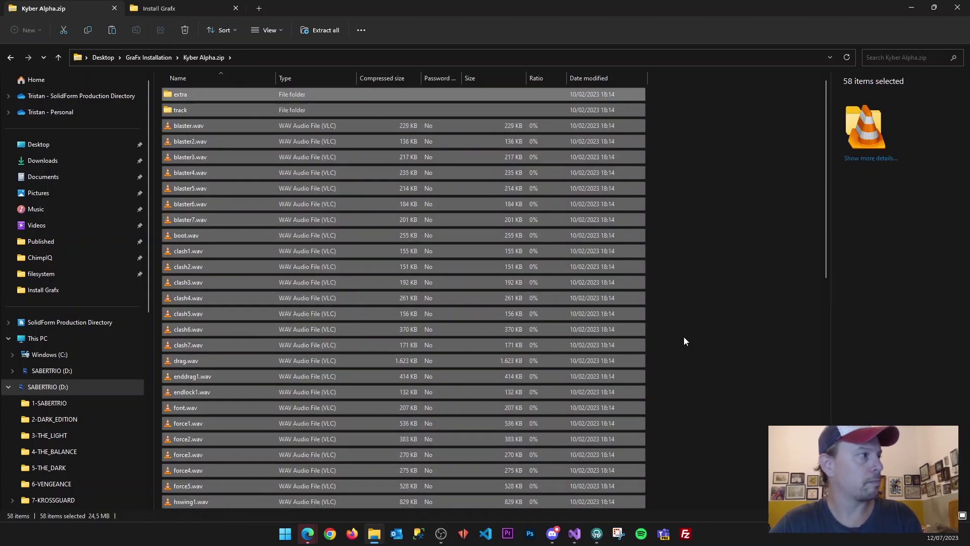
Step: Open the SABERTRIO (D:) card and examine the numbering of its soundfont folders and the files in its root
{"action": "left_click", "coordinate": [50, 387]}
{"action": "scroll", "coordinate": [532, 406], "scroll_direction": "down", "scroll_amount": 2}
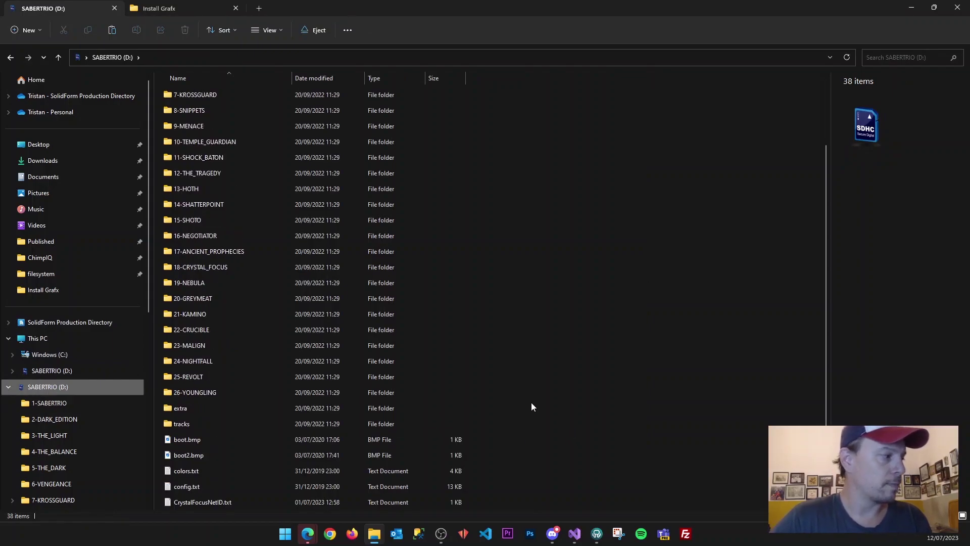
{"action": "scroll", "coordinate": [532, 405], "scroll_direction": "down", "scroll_amount": 2}
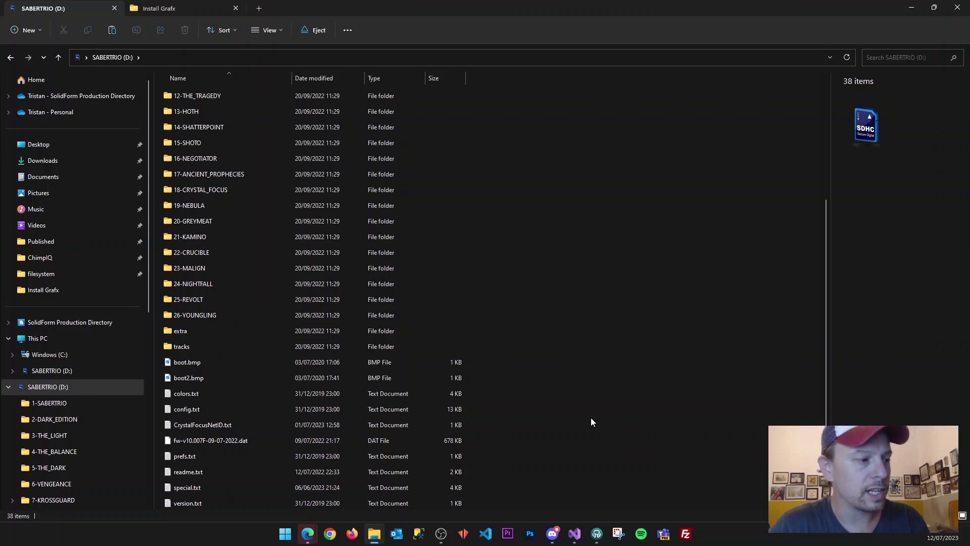
{"action": "scroll", "coordinate": [364, 389], "scroll_direction": "up", "scroll_amount": 4}
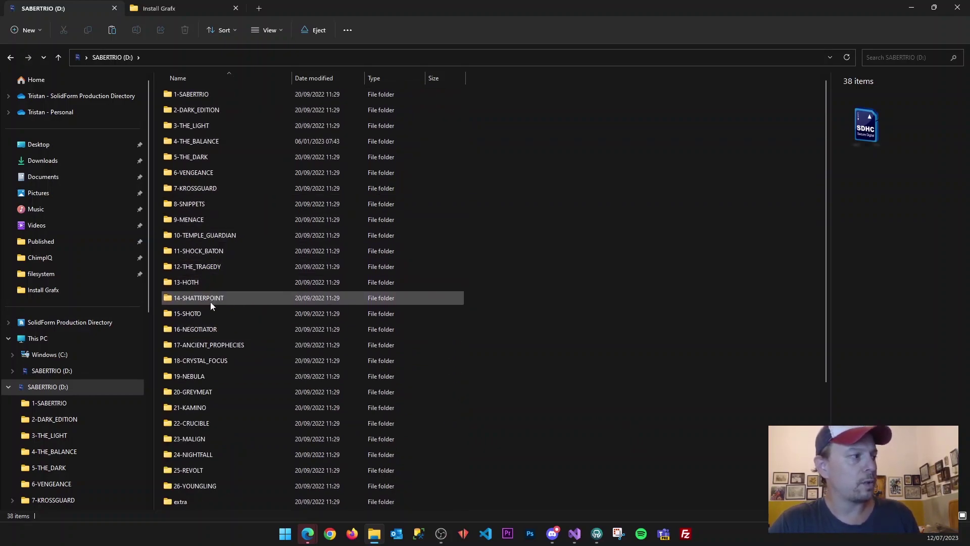
{"action": "scroll", "coordinate": [203, 318], "scroll_direction": "down", "scroll_amount": 1}
{"action": "scroll", "coordinate": [201, 329], "scroll_direction": "down", "scroll_amount": 2}
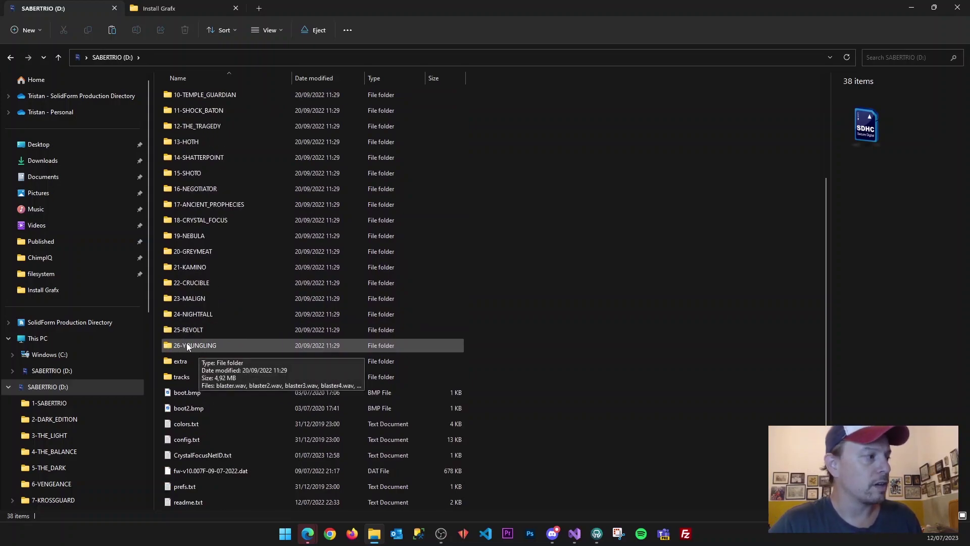
{"action": "scroll", "coordinate": [196, 288], "scroll_direction": "up", "scroll_amount": 3}
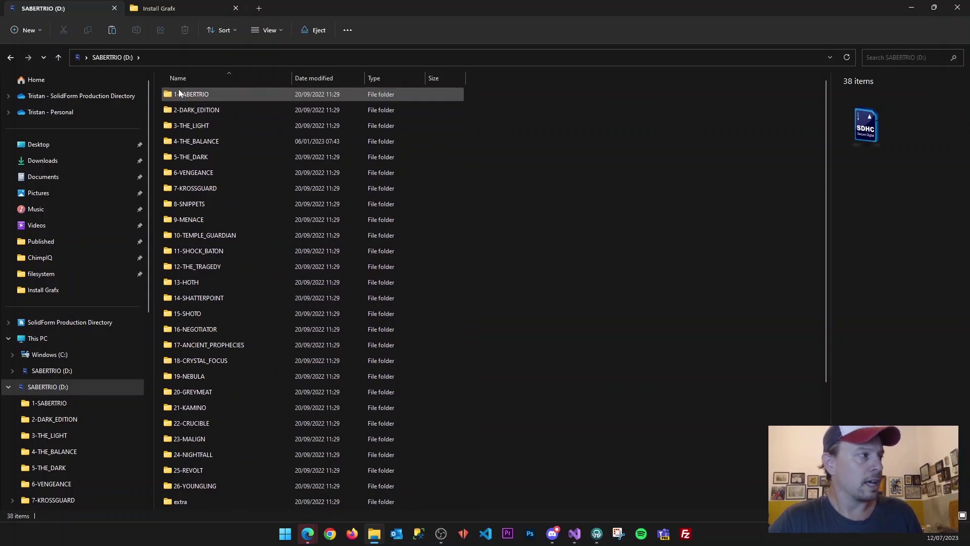
{"action": "scroll", "coordinate": [191, 297], "scroll_direction": "down", "scroll_amount": 3}
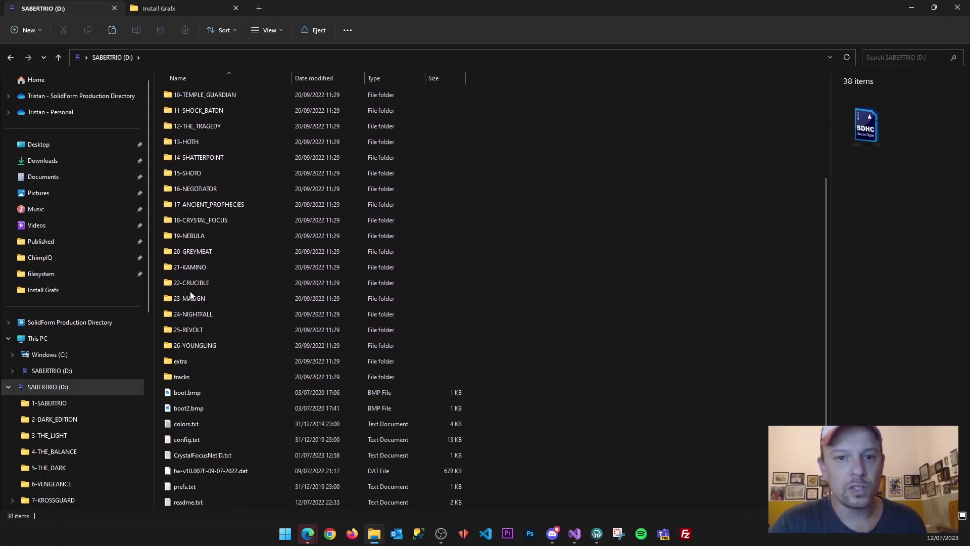
{"action": "scroll", "coordinate": [191, 298], "scroll_direction": "down", "scroll_amount": 1}
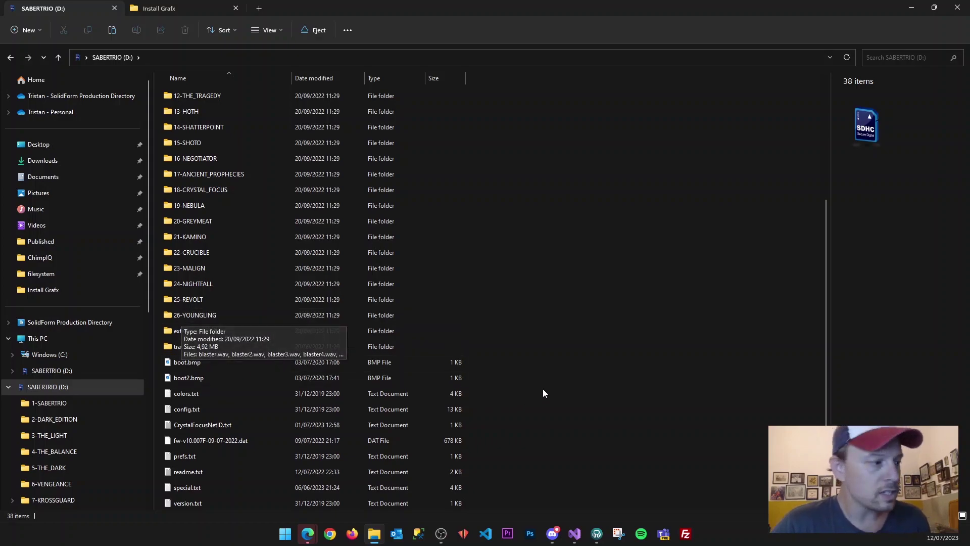
Step: Create a new folder named 27-JayDalorian in the root of the SABERTRIO (D:) card
{"action": "right_click", "coordinate": [593, 398]}
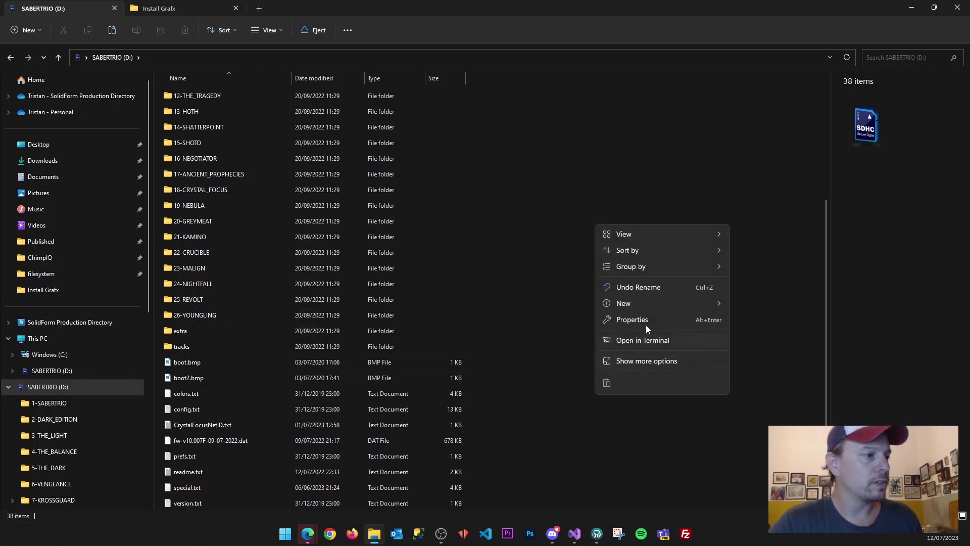
{"action": "key", "text": "Escape"}
{"action": "key", "text": "Escape"}
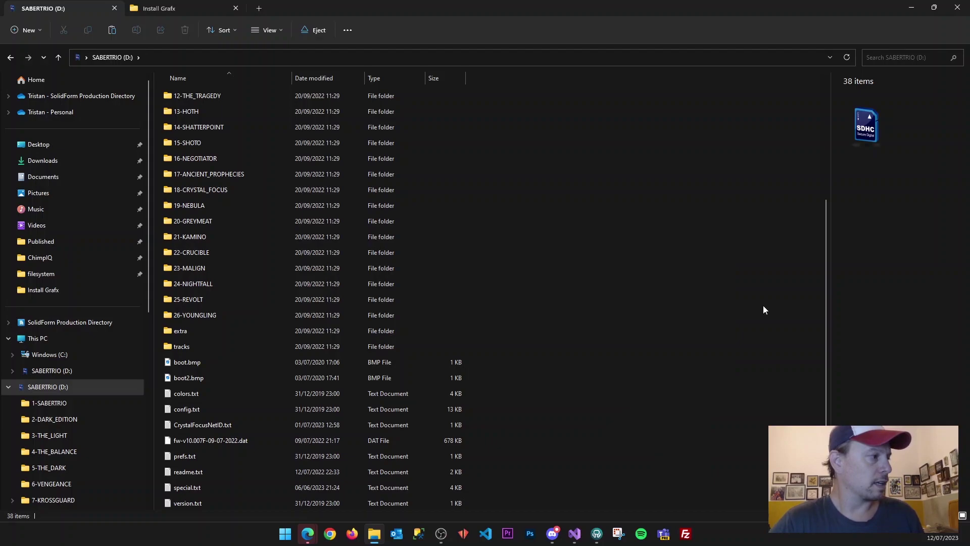
{"action": "type", "text": "2"}
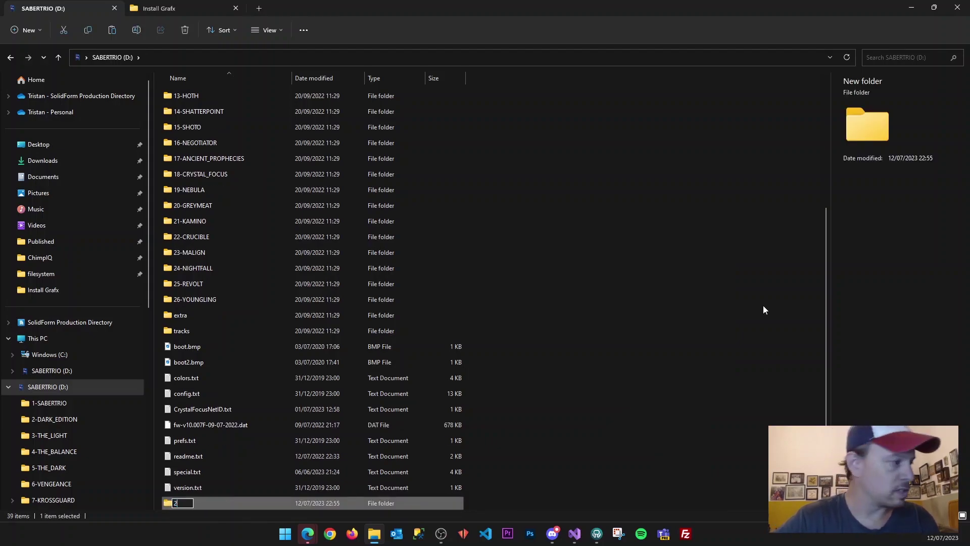
{"action": "type", "text": "7-"}
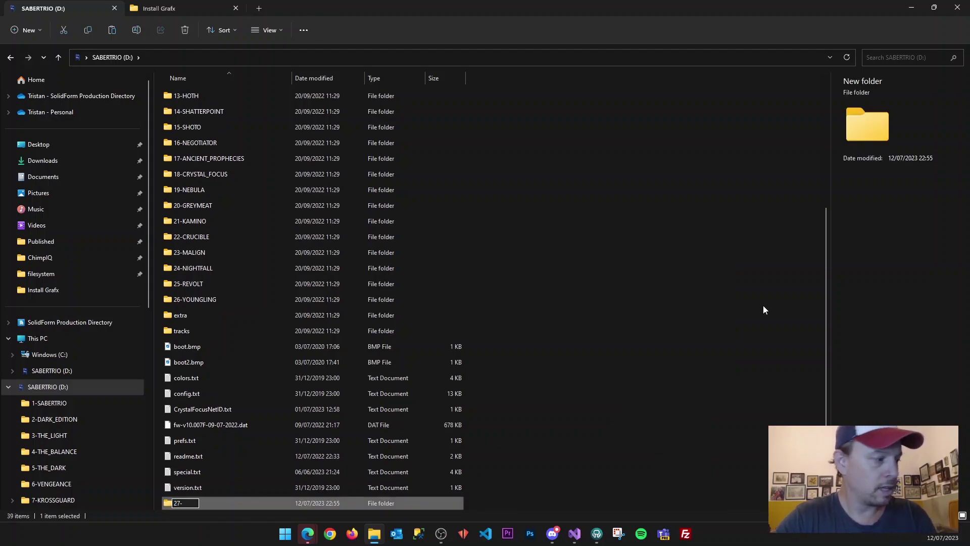
{"action": "type", "text": "JayDa"}
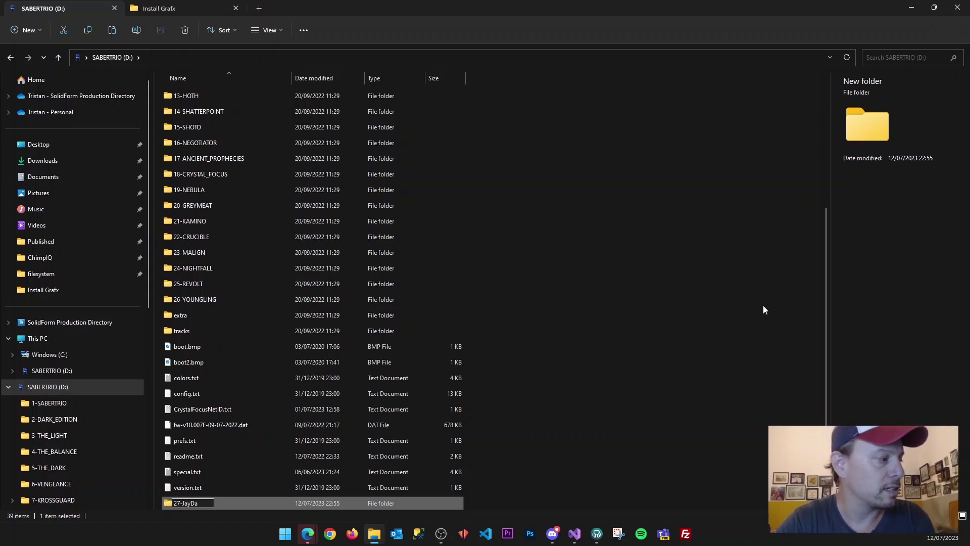
{"action": "type", "text": "lorian"}
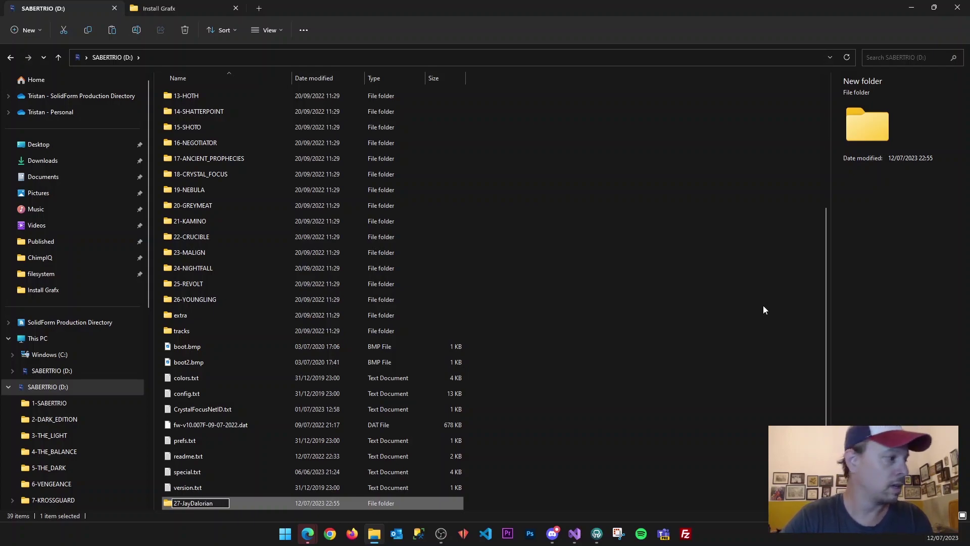
{"action": "key", "text": "Return"}
Step: Open the 27-JayDalorian folder and paste the Kyber Alpha soundfont files into it
{"action": "key", "text": "Return"}
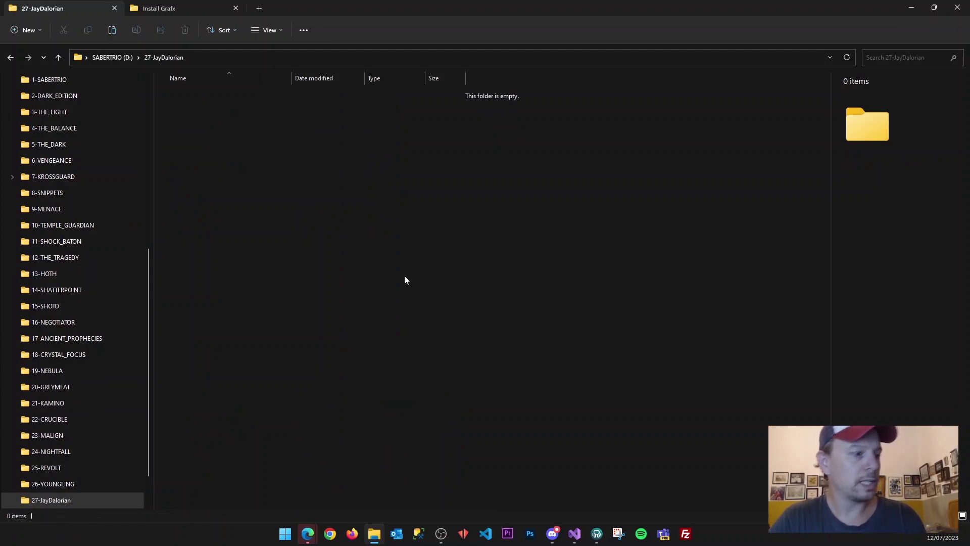
{"action": "key", "text": "ctrl+v"}
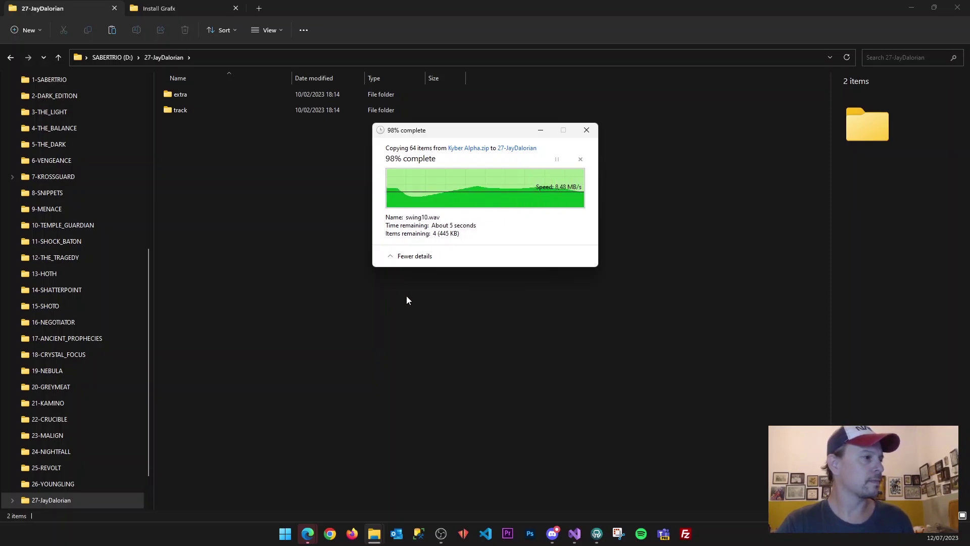
{"action": "left_click", "coordinate": [697, 286]}
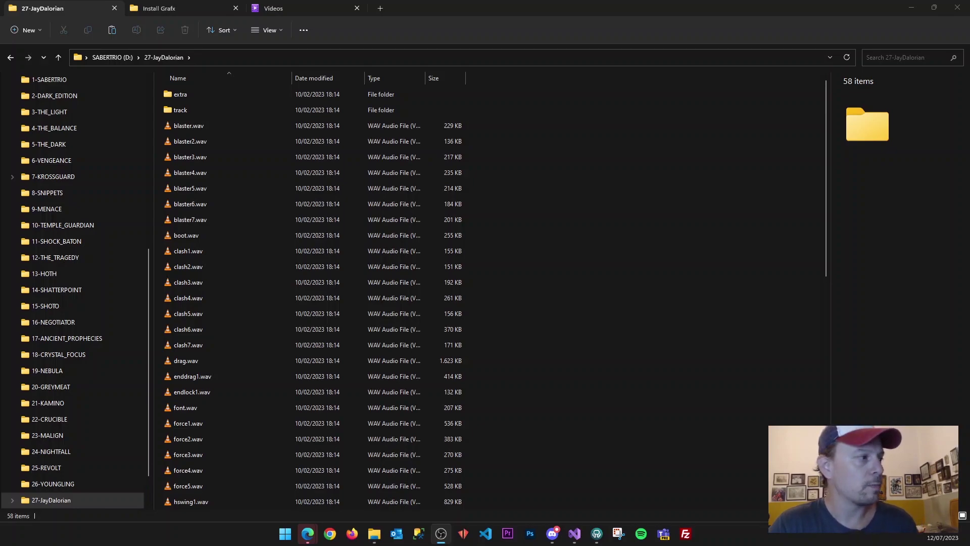
Step: Return to the root of the SABERTRIO (D:) card and open config.txt in Notepad
{"action": "left_click", "coordinate": [125, 58]}
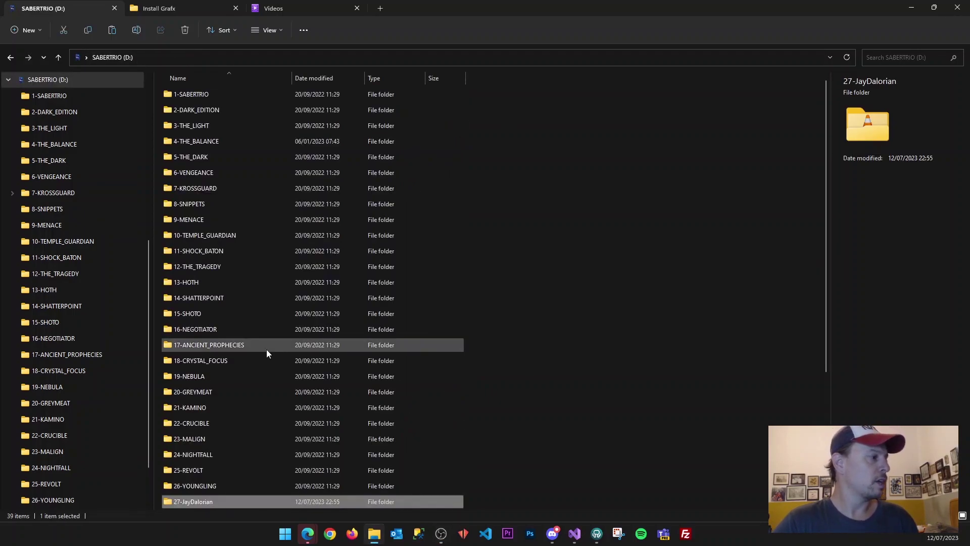
{"action": "scroll", "coordinate": [232, 336], "scroll_direction": "down", "scroll_amount": 4}
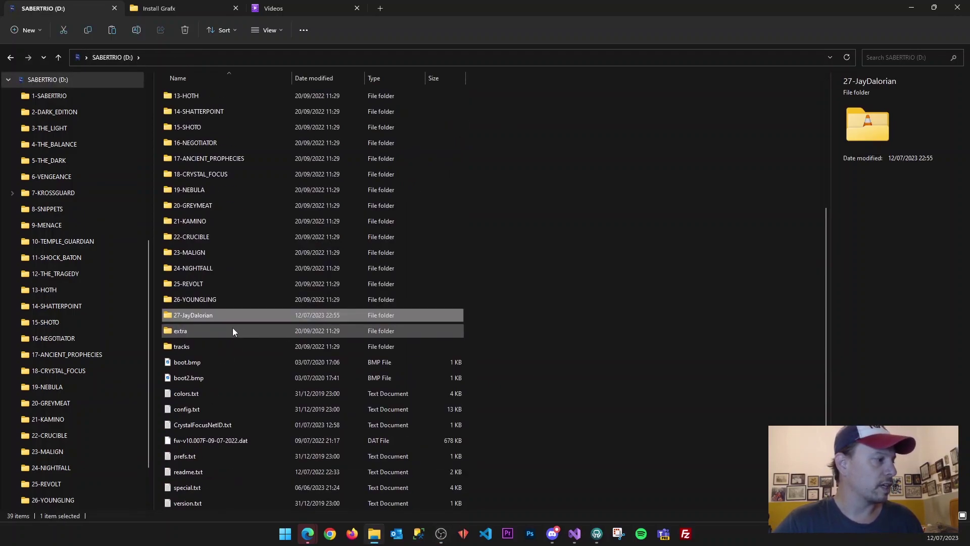
{"action": "left_click", "coordinate": [180, 409]}
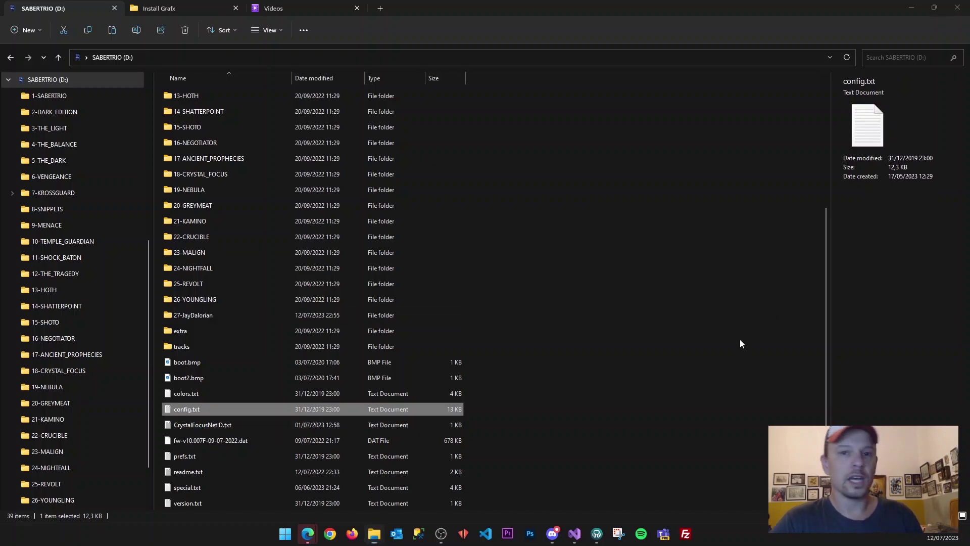
{"action": "key", "text": "Return"}
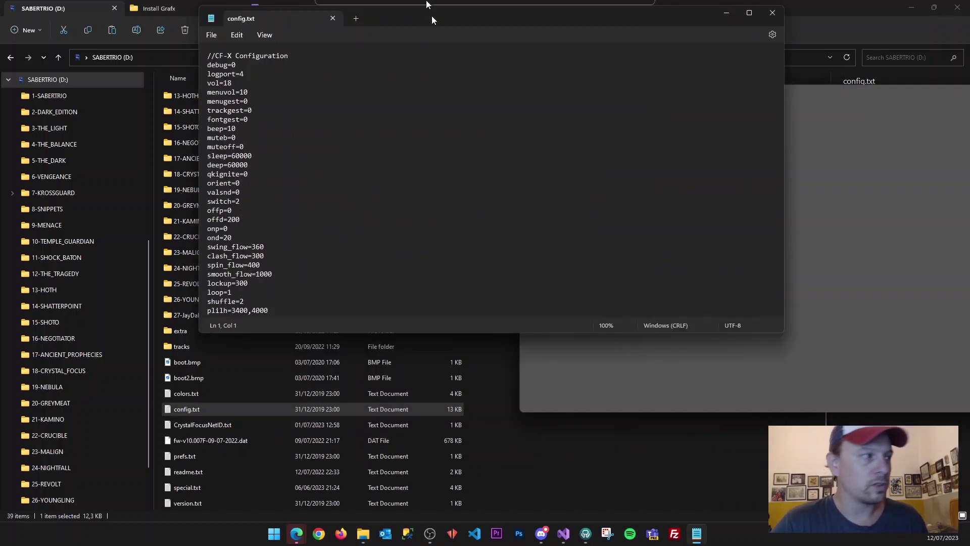
Step: Maximize the config.txt window and highlight the pixel count in the ledstrip setting
{"action": "double_click", "coordinate": [432, 17]}
{"action": "scroll", "coordinate": [123, 245], "scroll_direction": "down", "scroll_amount": 3}
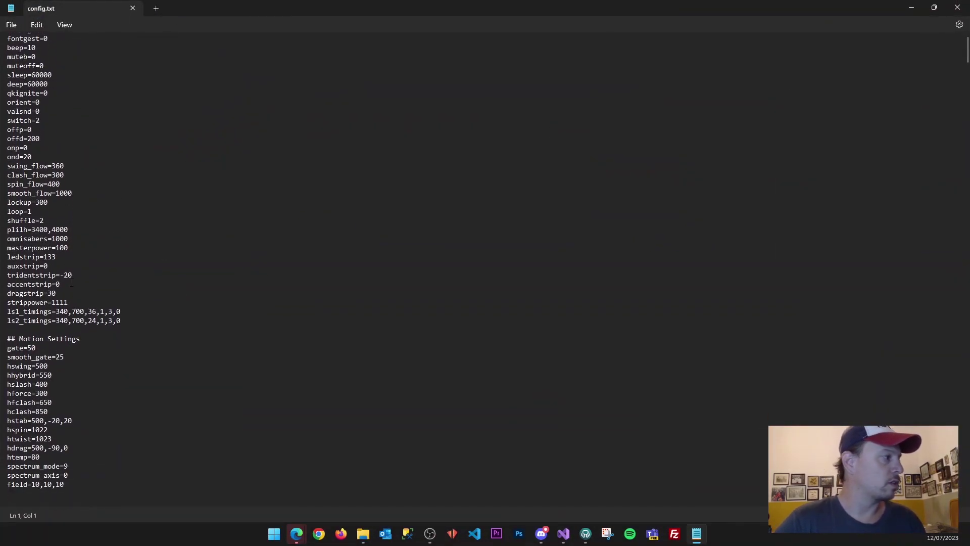
{"action": "mouse_move", "coordinate": [56, 256]}
{"action": "left_mouse_down"}
{"action": "mouse_move", "coordinate": [7, 257]}
{"action": "mouse_move", "coordinate": [63, 258]}
{"action": "left_mouse_up"}
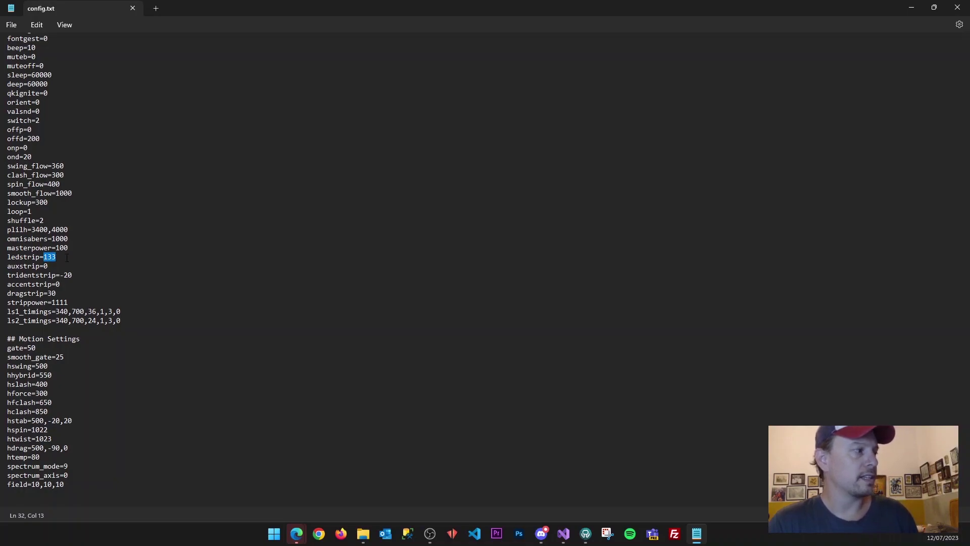
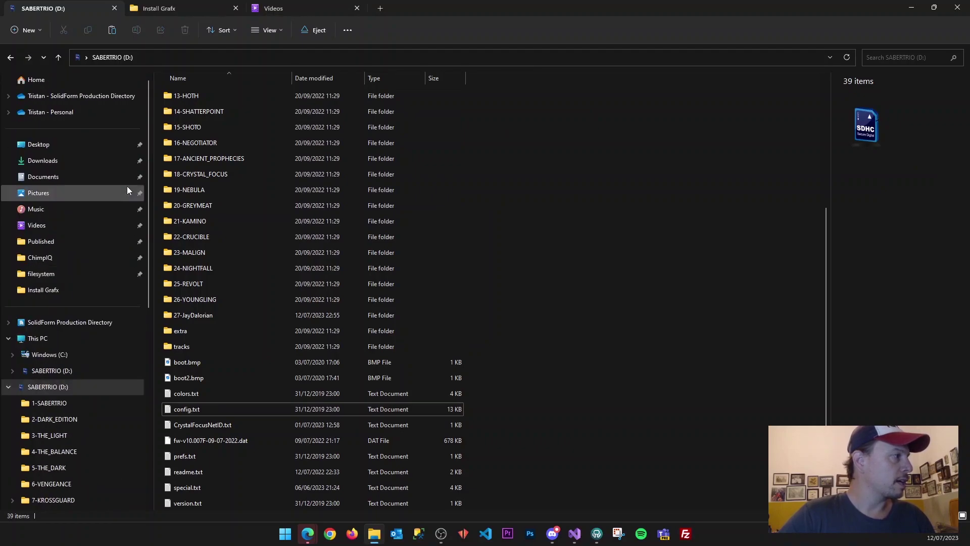
Step: Open the JayDalorian - Kyber Alpha.zip archive from the GraFx Installation folder on the Desktop
{"action": "left_click", "coordinate": [37, 145]}
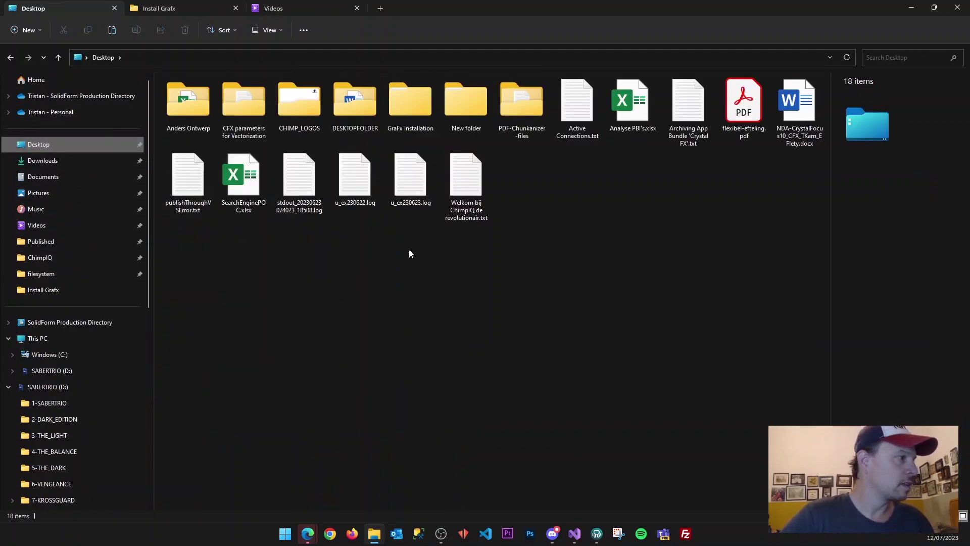
{"action": "left_click", "coordinate": [402, 108]}
{"action": "double_click", "coordinate": [401, 112]}
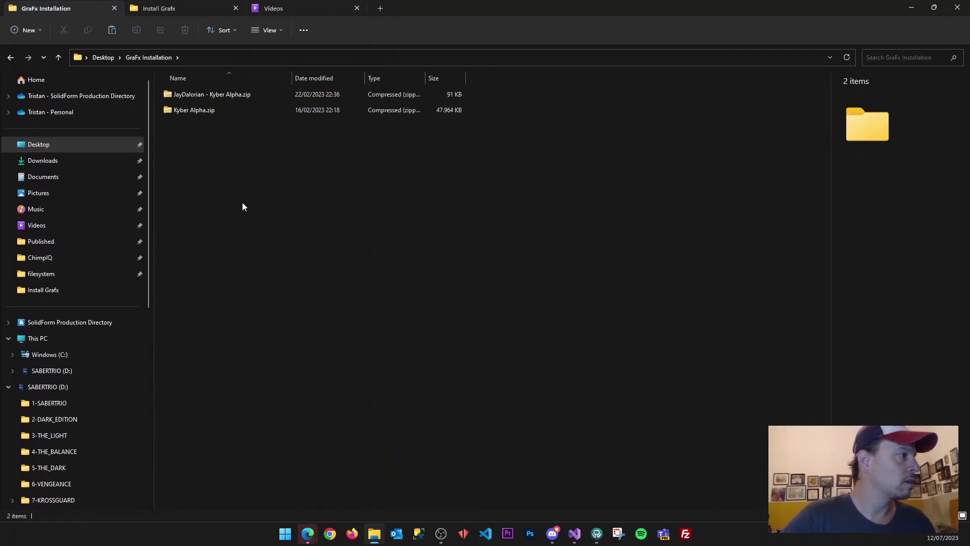
{"action": "double_click", "coordinate": [196, 95]}
Step: Examine the archive's folders for the different pixel counts and look inside the 133 folder
{"action": "left_click", "coordinate": [168, 107]}
{"action": "left_click", "coordinate": [174, 146]}
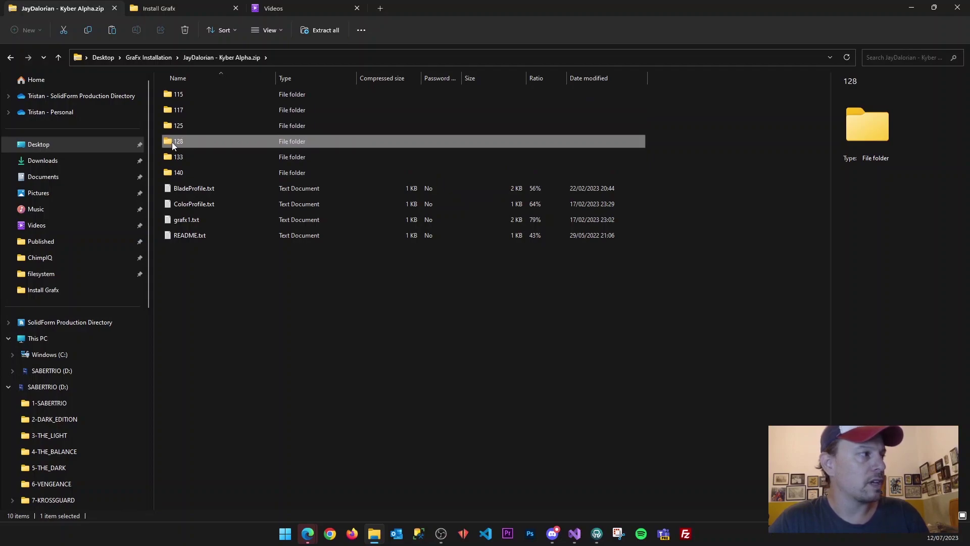
{"action": "left_click", "coordinate": [178, 163]}
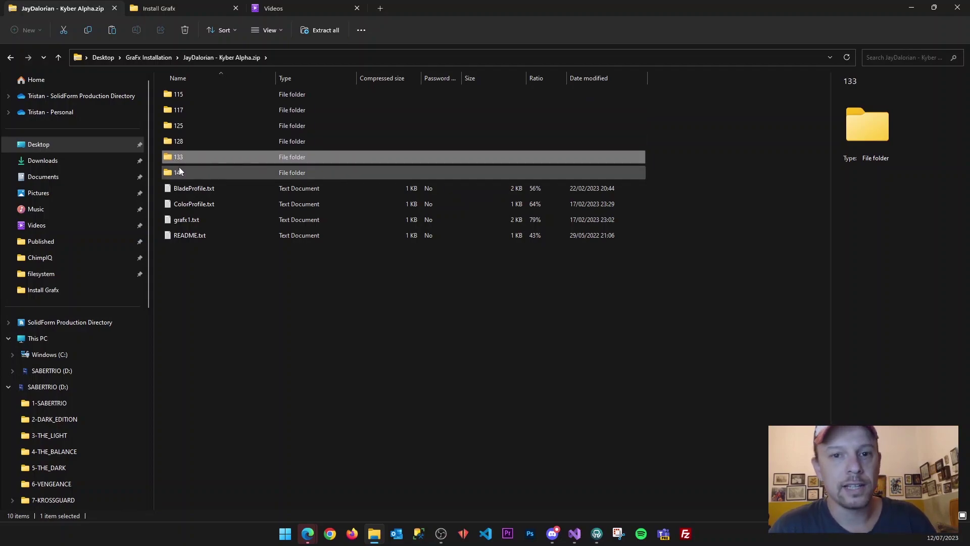
{"action": "left_click", "coordinate": [171, 173]}
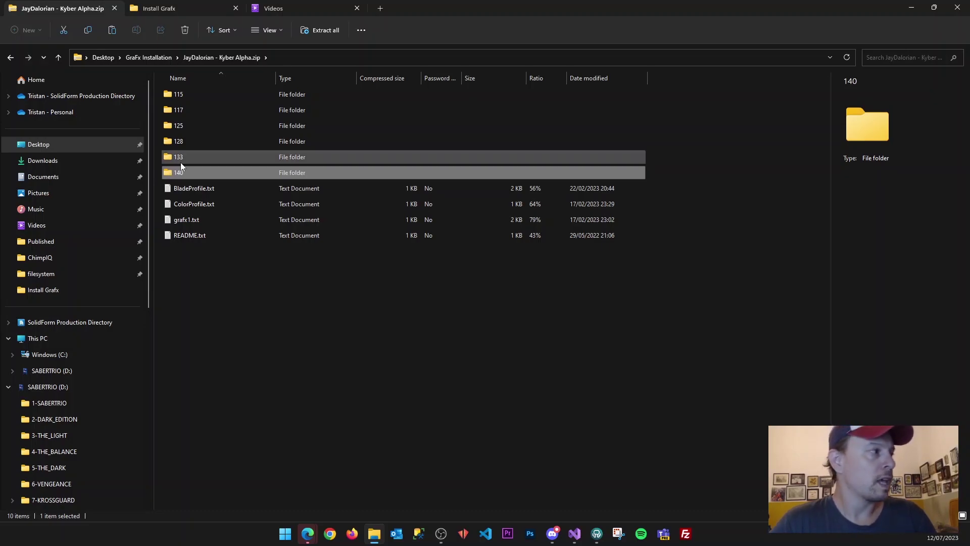
{"action": "left_click", "coordinate": [172, 158]}
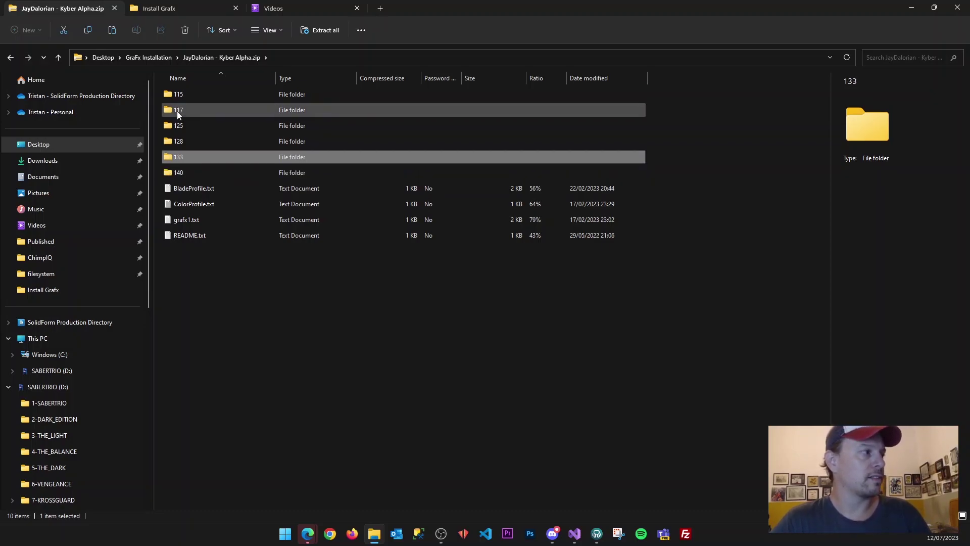
{"action": "double_click", "coordinate": [167, 159]}
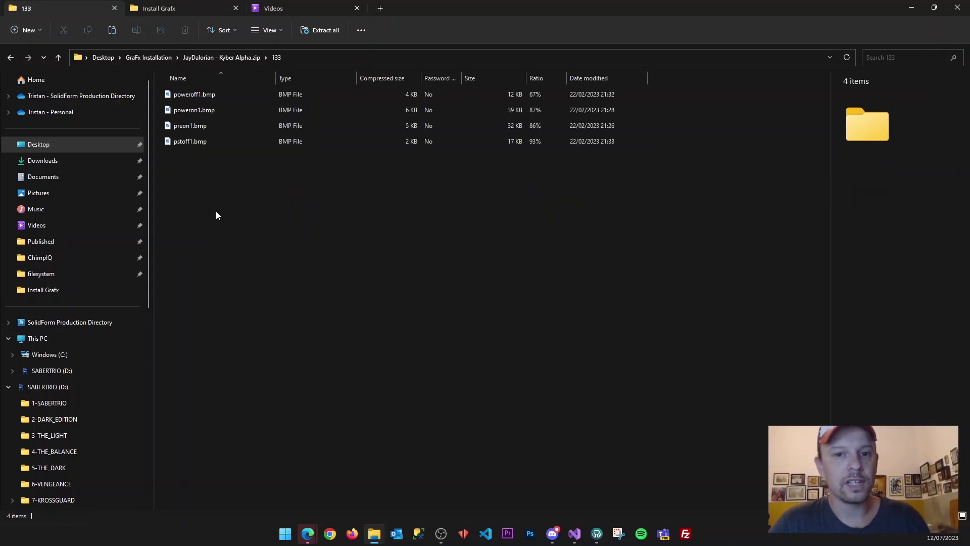
{"action": "left_click", "coordinate": [245, 59]}
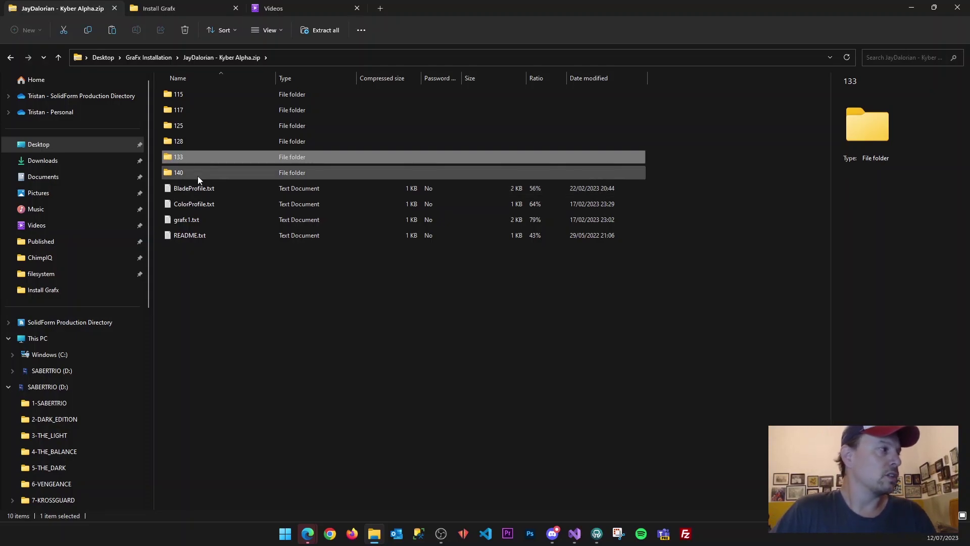
{"action": "left_click", "coordinate": [171, 143]}
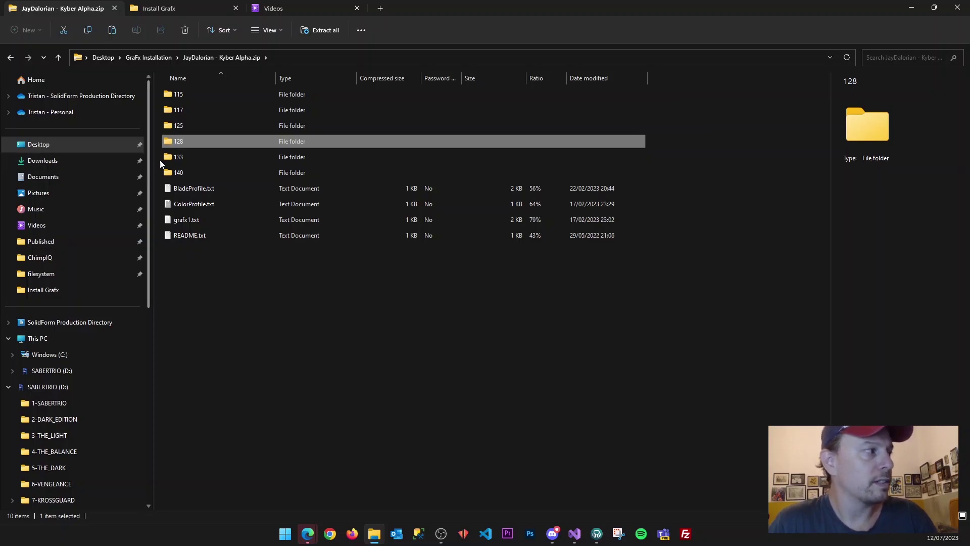
{"action": "left_click", "coordinate": [161, 156]}
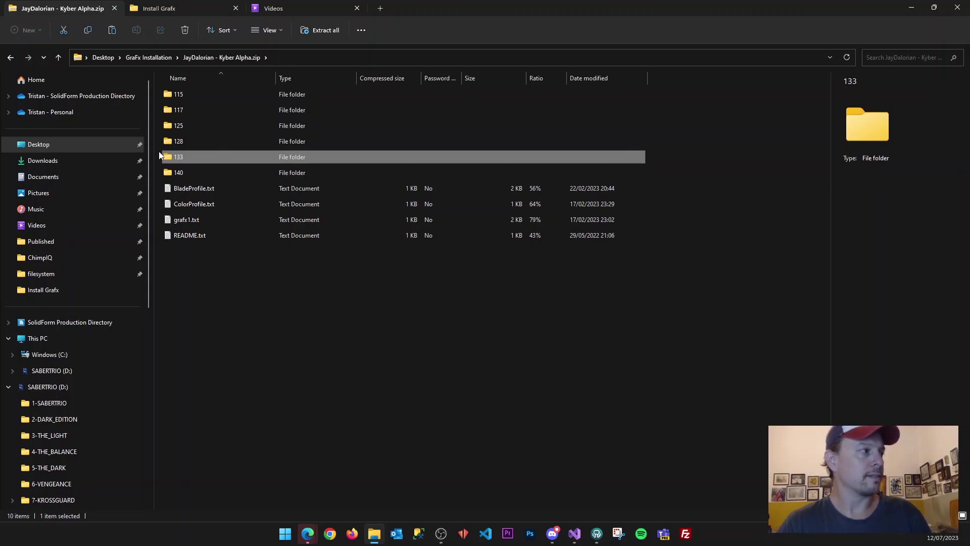
{"action": "key", "text": "alt+Tab"}
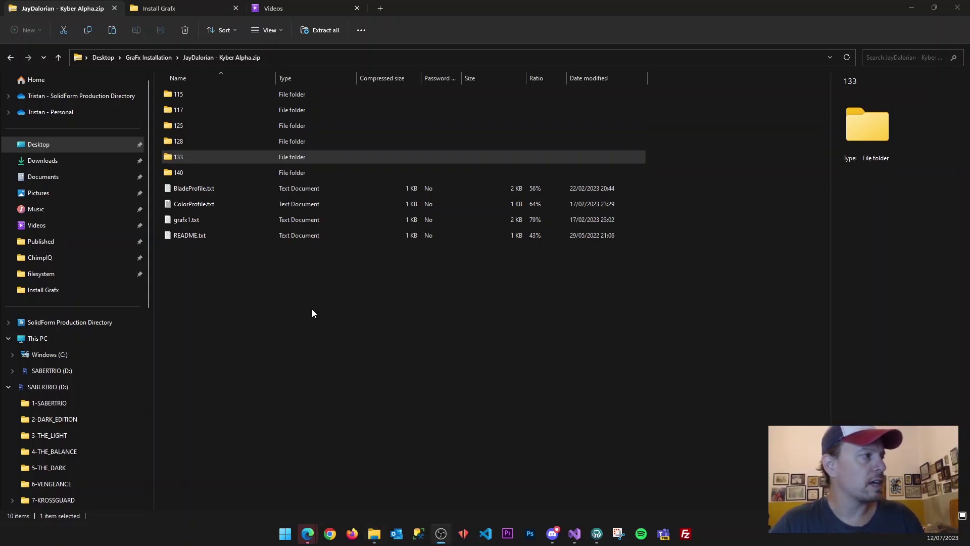
Step: Open the archive's 133 folder and copy all of its BMP files
{"action": "left_click", "coordinate": [166, 160]}
{"action": "double_click", "coordinate": [167, 160]}
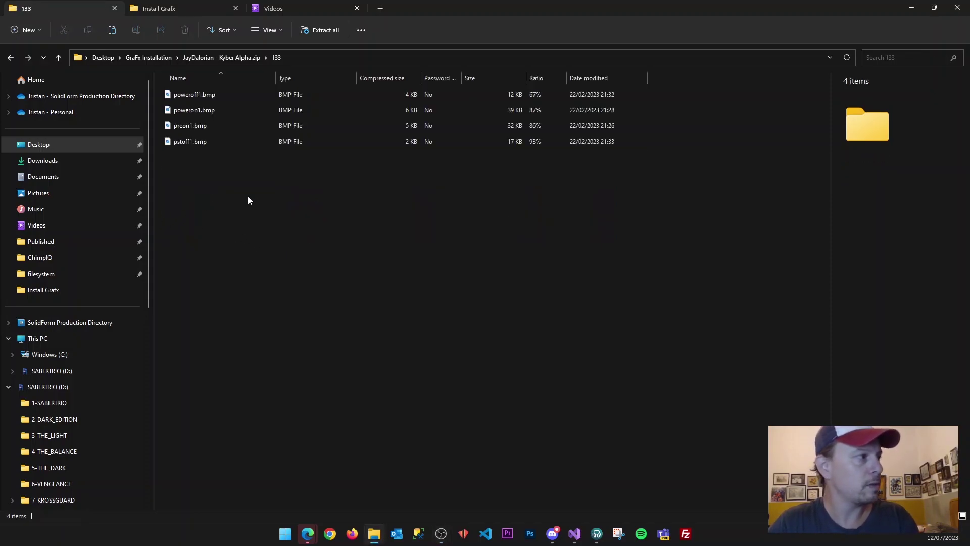
{"action": "key", "text": "ctrl+a"}
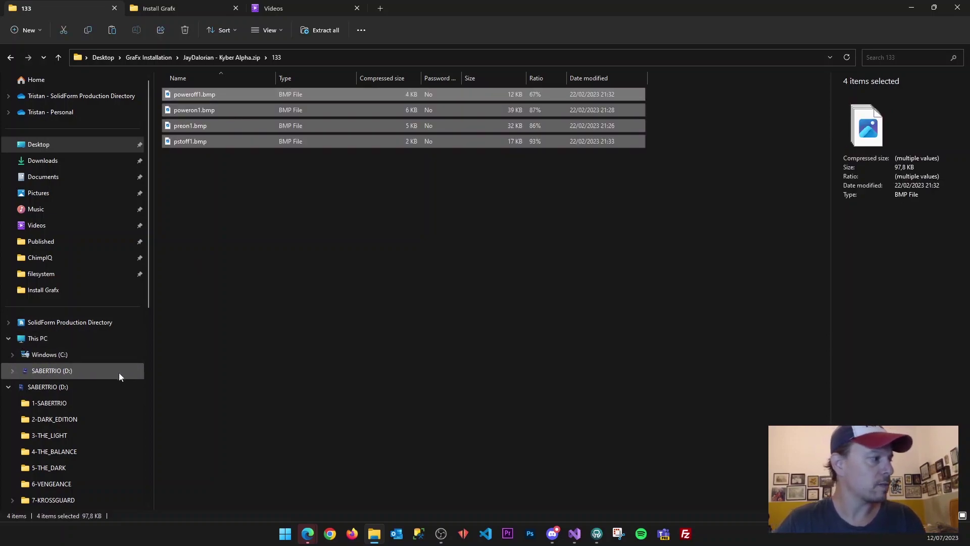
Step: Open the GRAFX folder inside the extra folder on the SABERTRIO (D:) card
{"action": "left_click", "coordinate": [48, 389]}
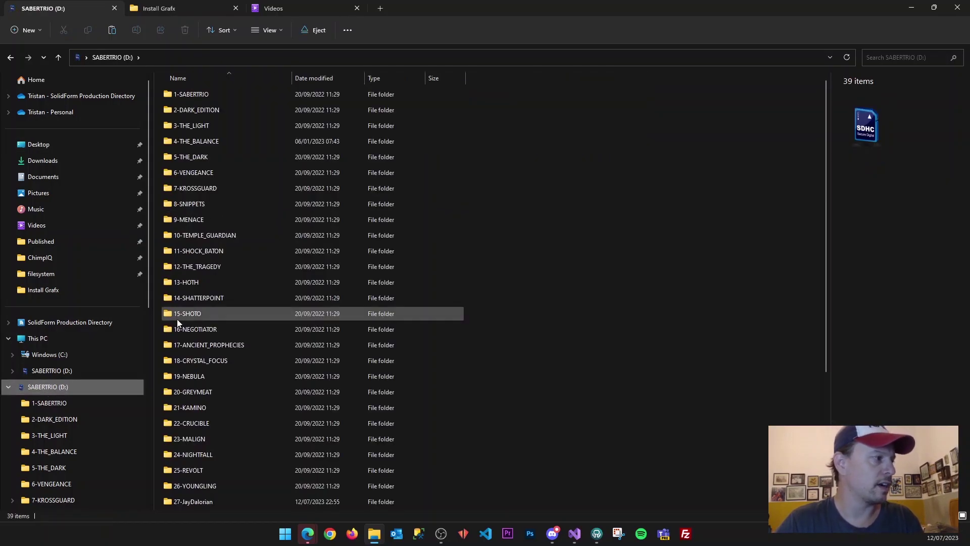
{"action": "scroll", "coordinate": [179, 324], "scroll_direction": "down", "scroll_amount": 4}
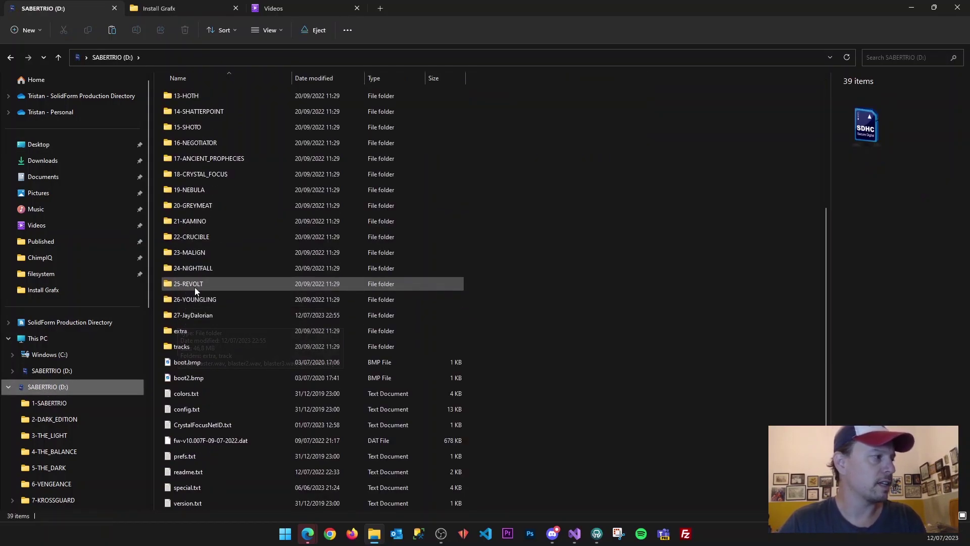
{"action": "double_click", "coordinate": [169, 335]}
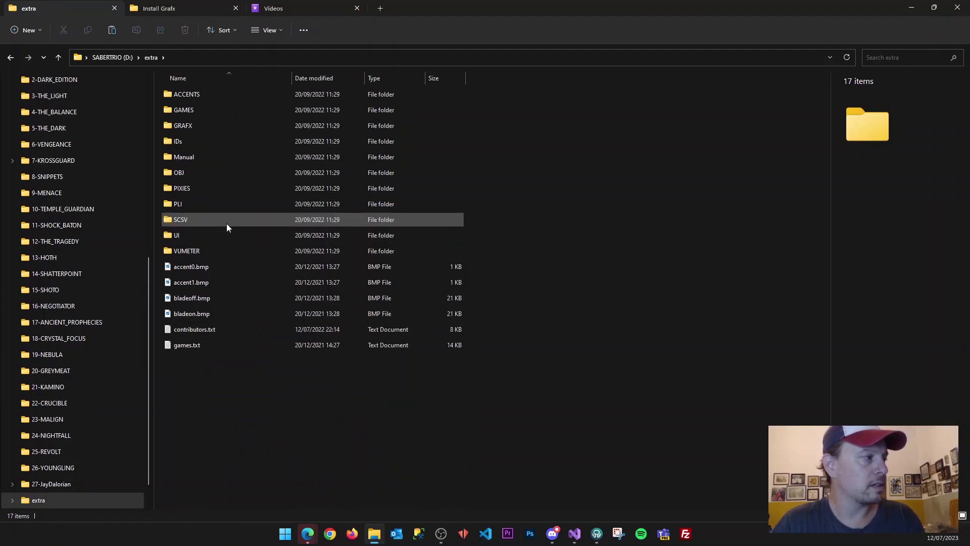
{"action": "left_click", "coordinate": [172, 127]}
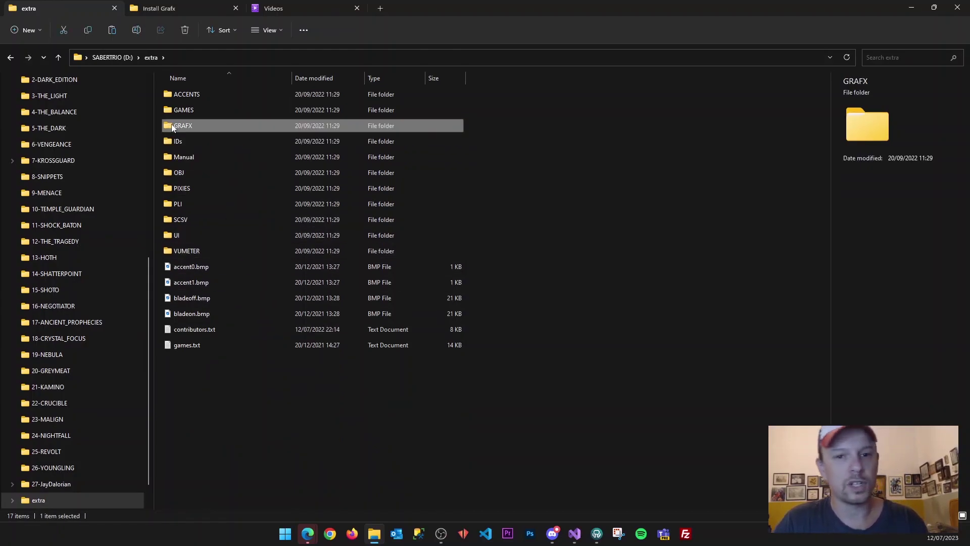
{"action": "double_click", "coordinate": [173, 127]}
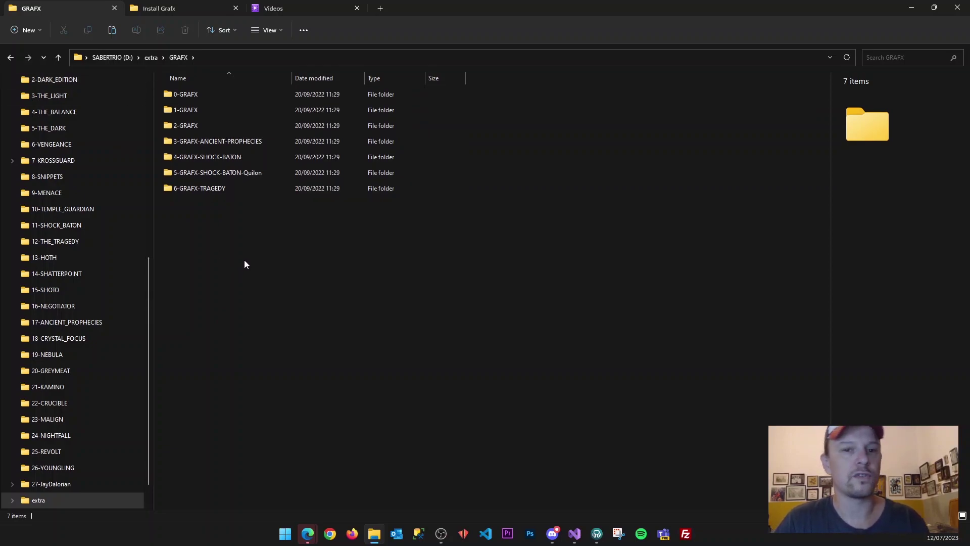
Step: Create a new folder named 7-Jaydalorian in GRAFX and paste the copied BMP files into it
{"action": "left_click", "coordinate": [26, 31]}
{"action": "left_click", "coordinate": [37, 51]}
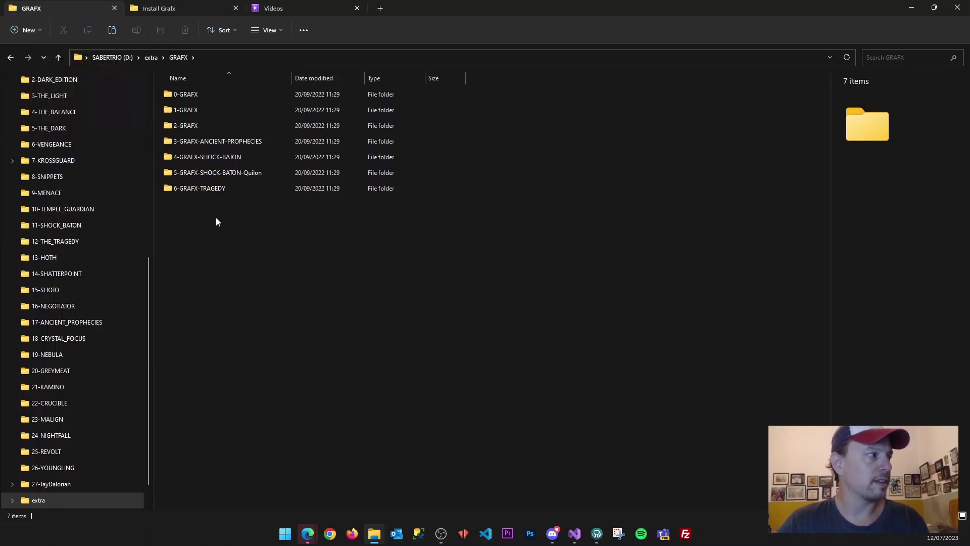
{"action": "type", "text": "7"}
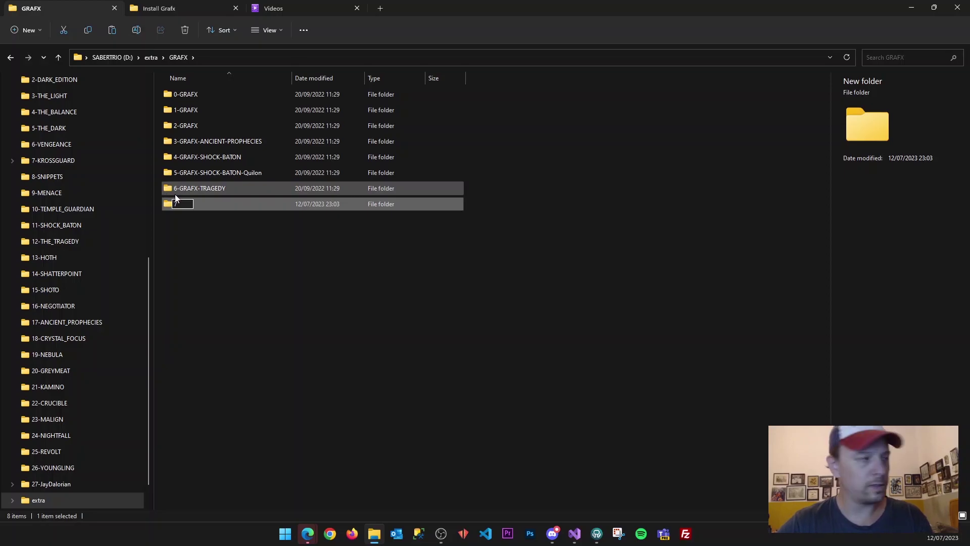
{"action": "type", "text": "-Jayda"}
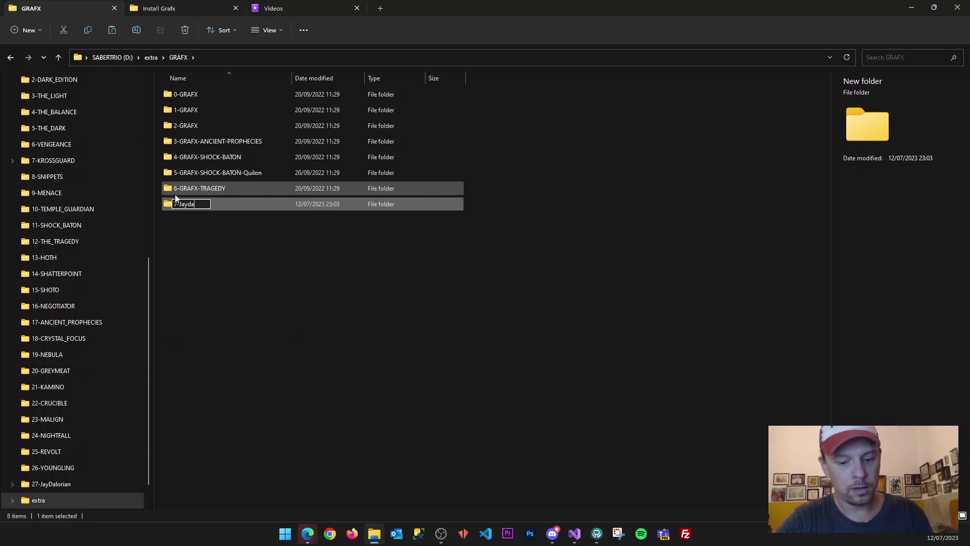
{"action": "type", "text": "lorian"}
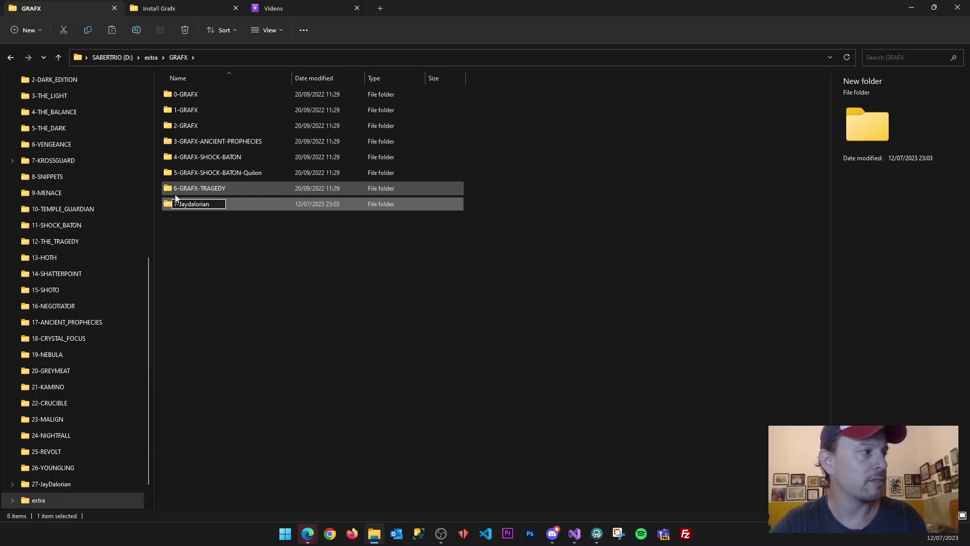
{"action": "key", "text": "Return"}
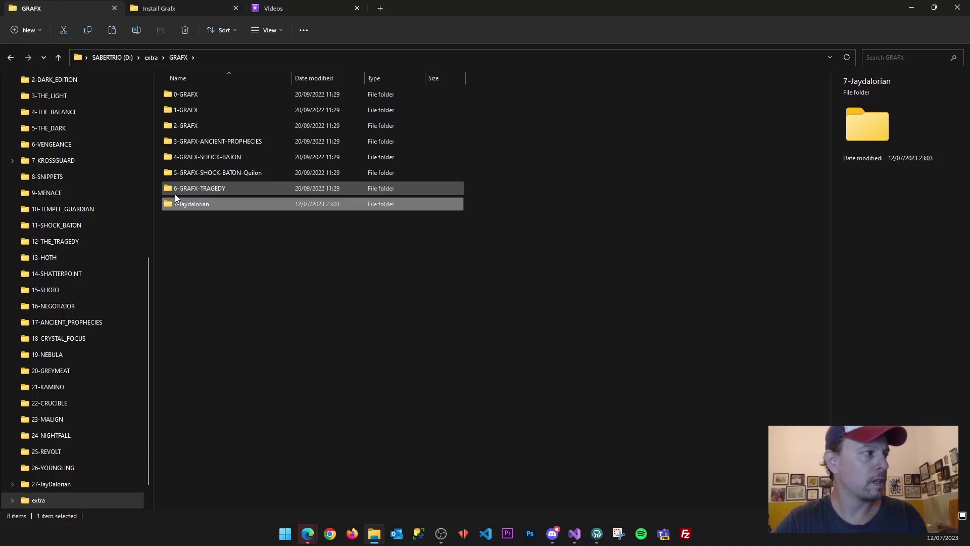
{"action": "key", "text": "Return"}
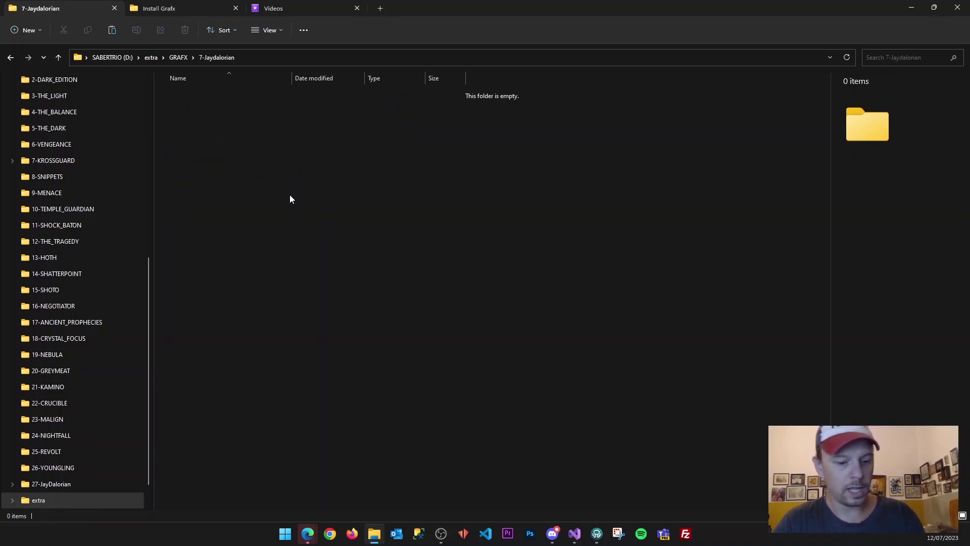
{"action": "key", "text": "ctrl+v"}
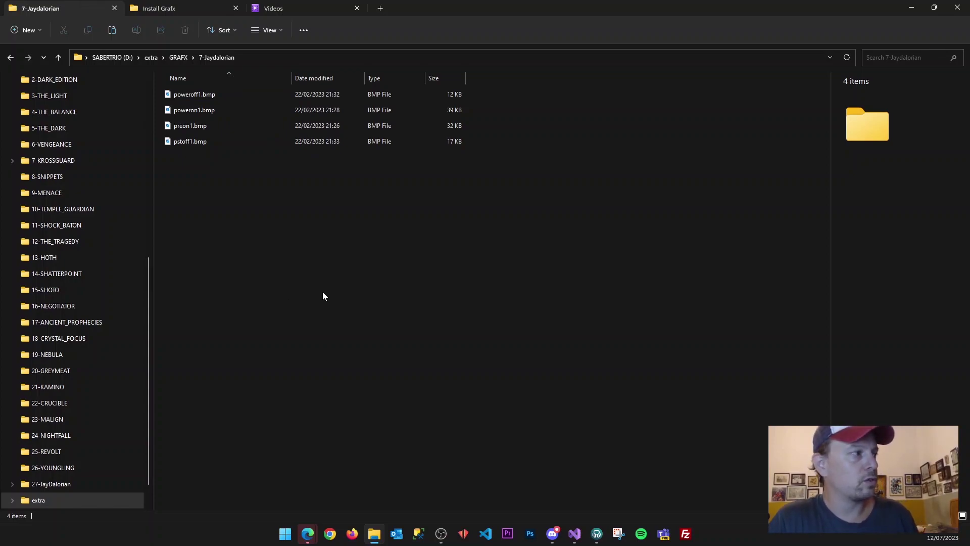
Step: Return to the JayDalorian - Kyber Alpha.zip archive and copy grafx1.txt
{"action": "key", "text": "alt+Up"}
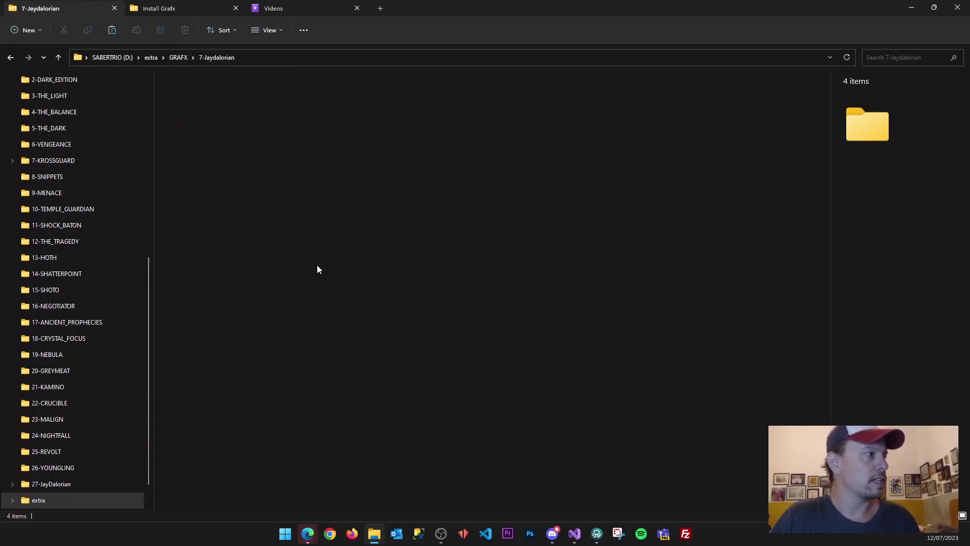
{"action": "key", "text": "alt+Left"}
{"action": "key", "text": "alt+Left"}
{"action": "key", "text": "alt+Left"}
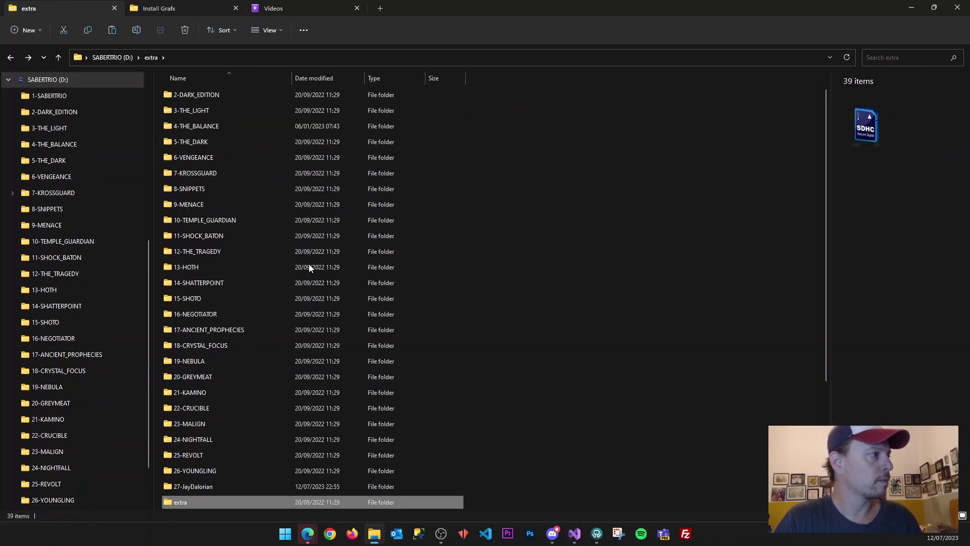
{"action": "key", "text": "alt+Left"}
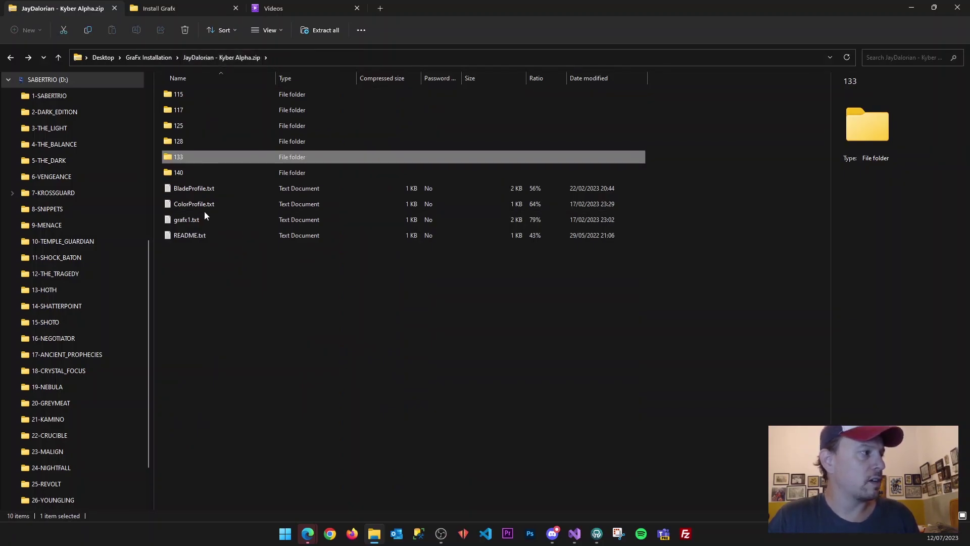
{"action": "left_click", "coordinate": [170, 224]}
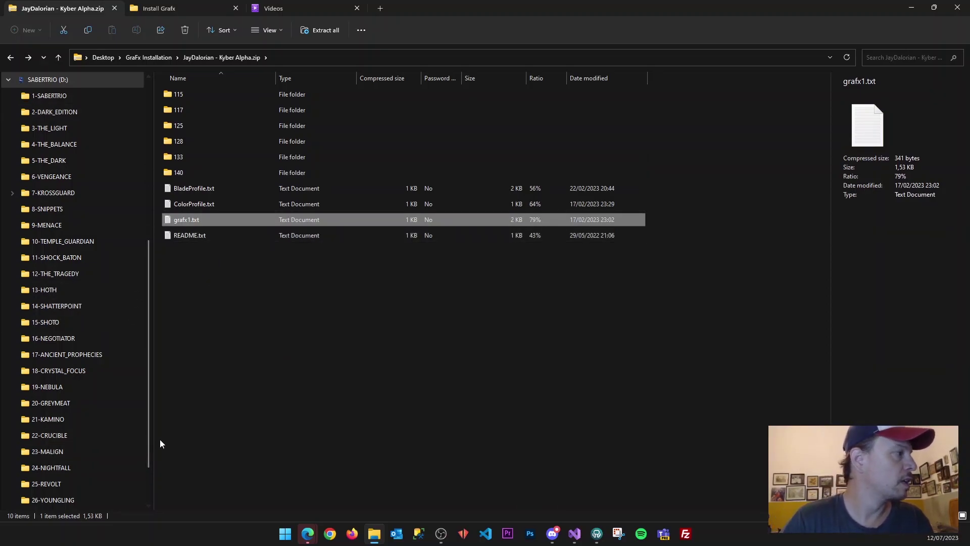
Step: Go back to the card's 7-Jaydalorian folder in GRAFX and paste grafx1.txt into it
{"action": "key", "text": "alt+Right"}
{"action": "key", "text": "alt+Right"}
{"action": "key", "text": "alt+Right"}
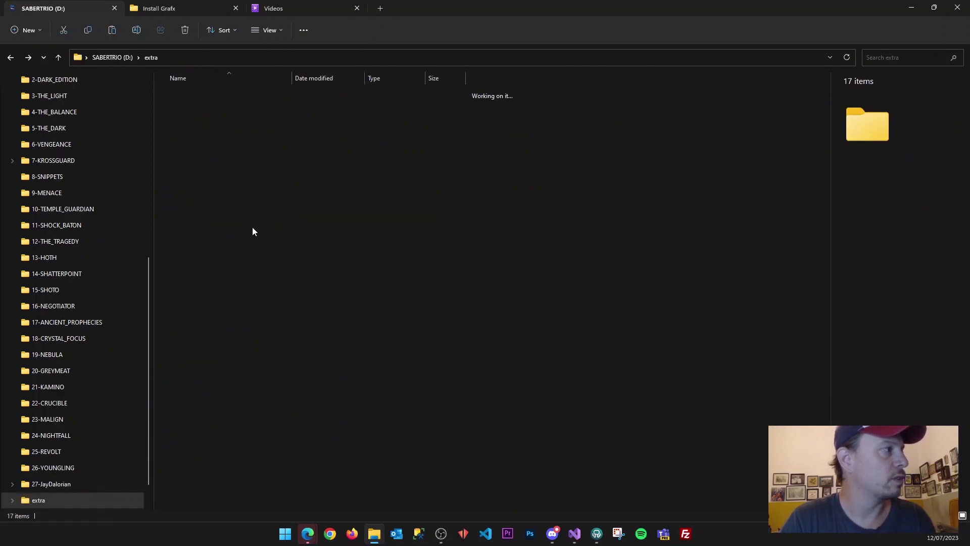
{"action": "key", "text": "alt+Right"}
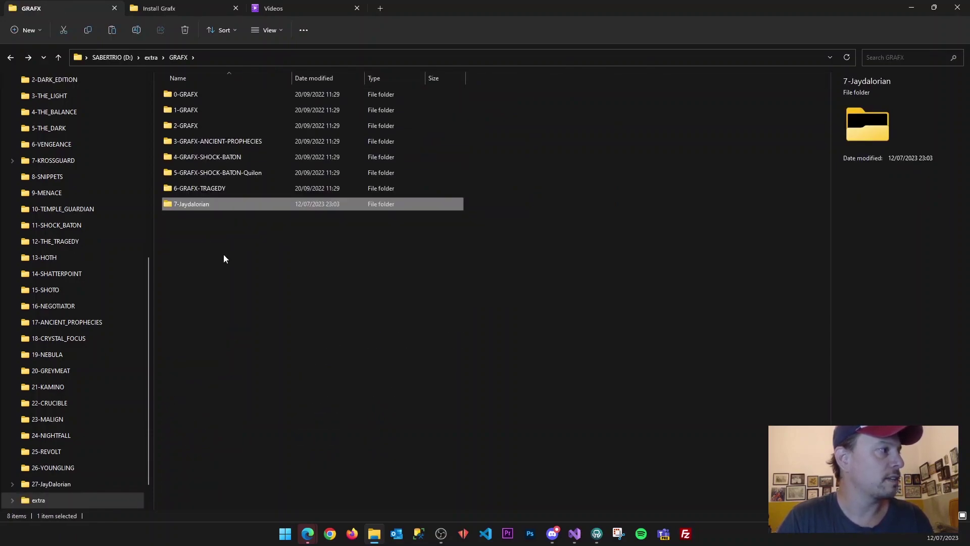
{"action": "double_click", "coordinate": [184, 208]}
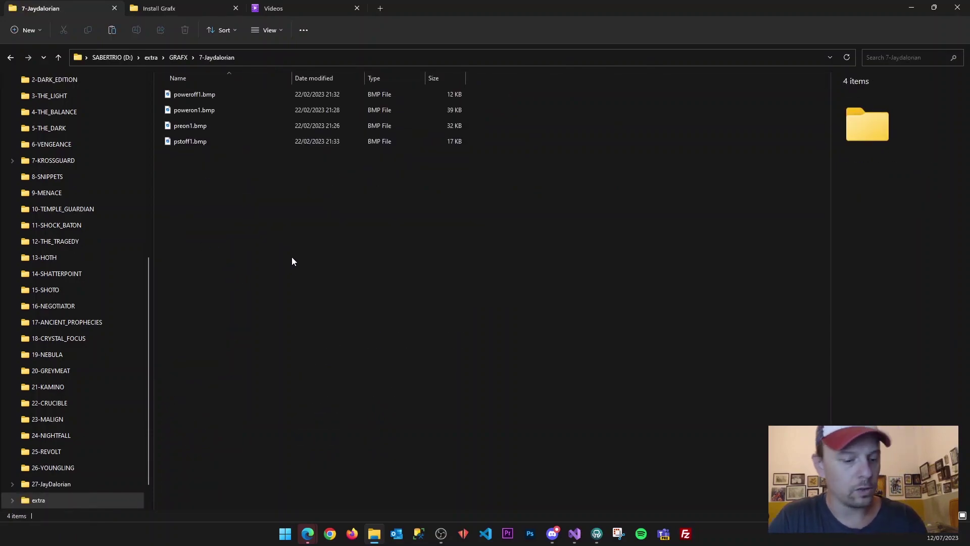
{"action": "key", "text": "ctrl+v"}
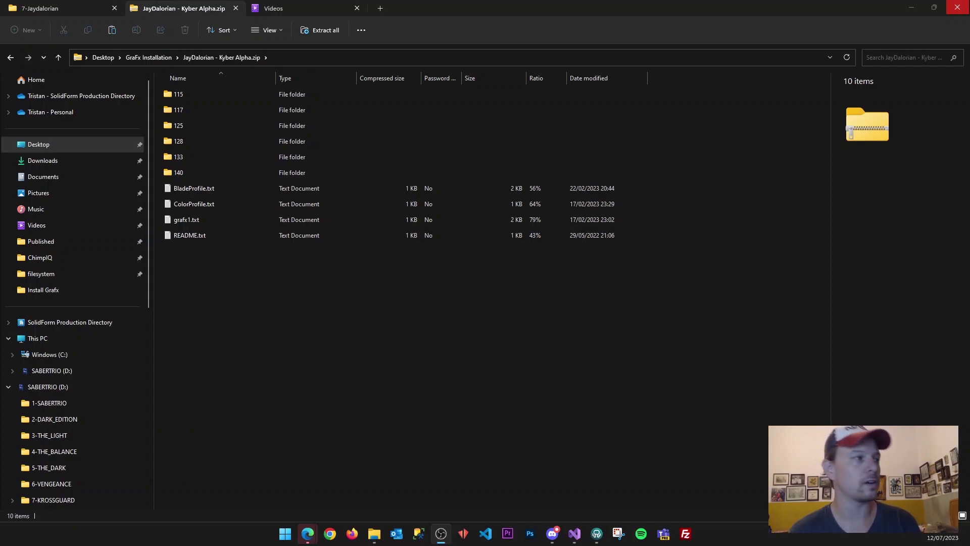
{"action": "left_click", "coordinate": [175, 205]}
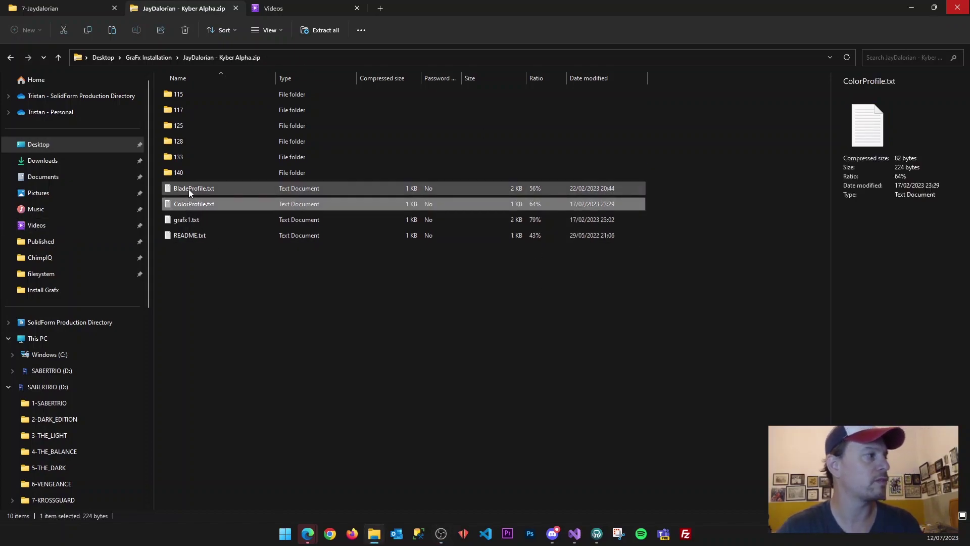
{"action": "left_click", "coordinate": [189, 190]}
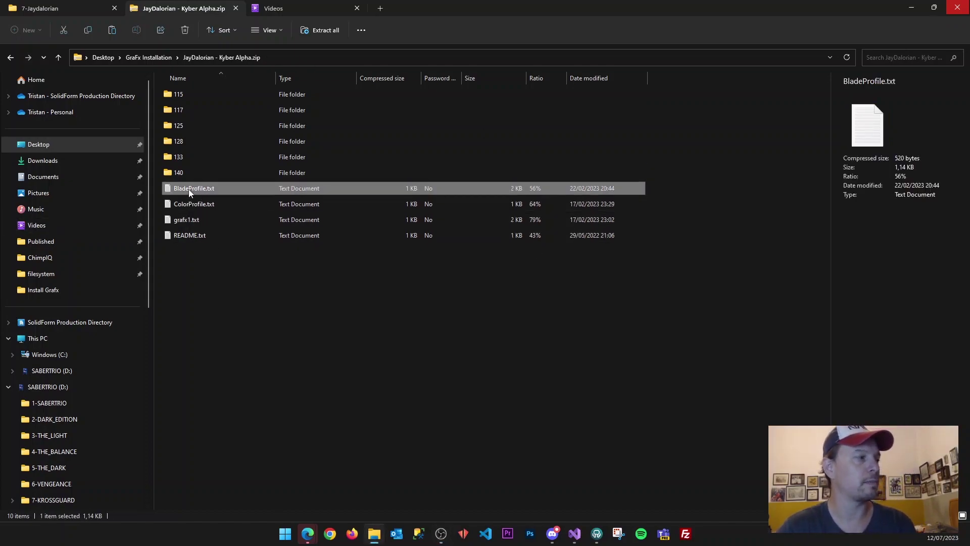
{"action": "left_click", "coordinate": [224, 309]}
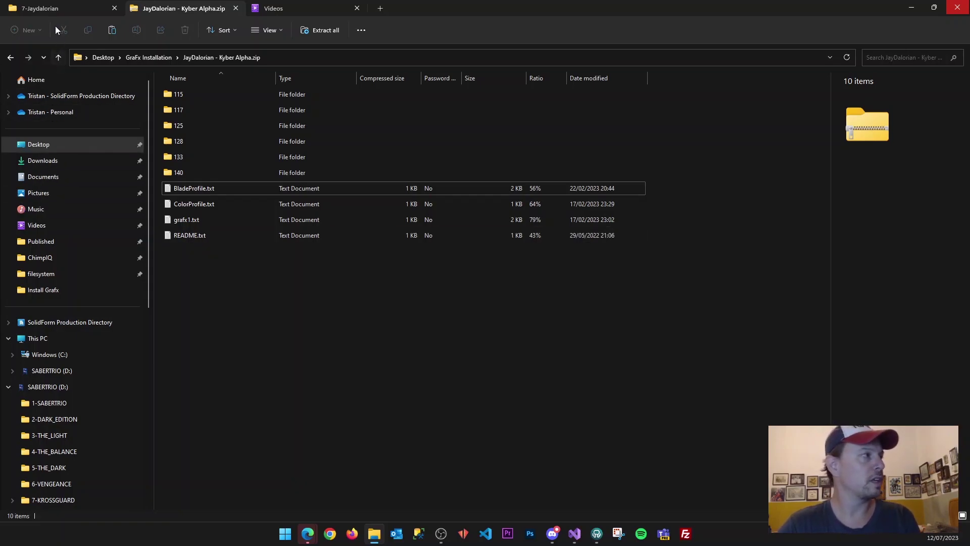
Step: Go back to the root of the SABERTRIO (D:) card, open colors.txt and enlarge its window
{"action": "left_click", "coordinate": [49, 1]}
{"action": "left_click", "coordinate": [116, 60]}
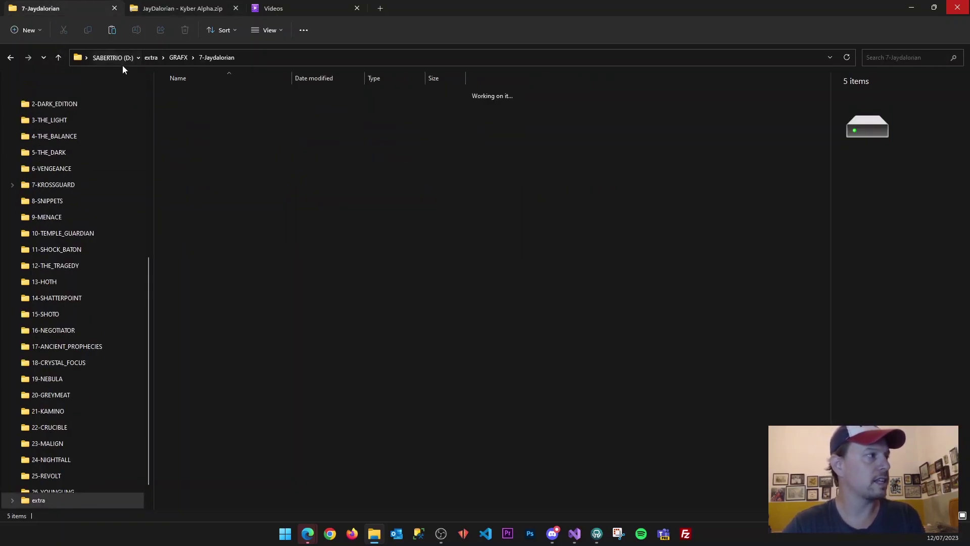
{"action": "scroll", "coordinate": [290, 283], "scroll_direction": "down", "scroll_amount": 4}
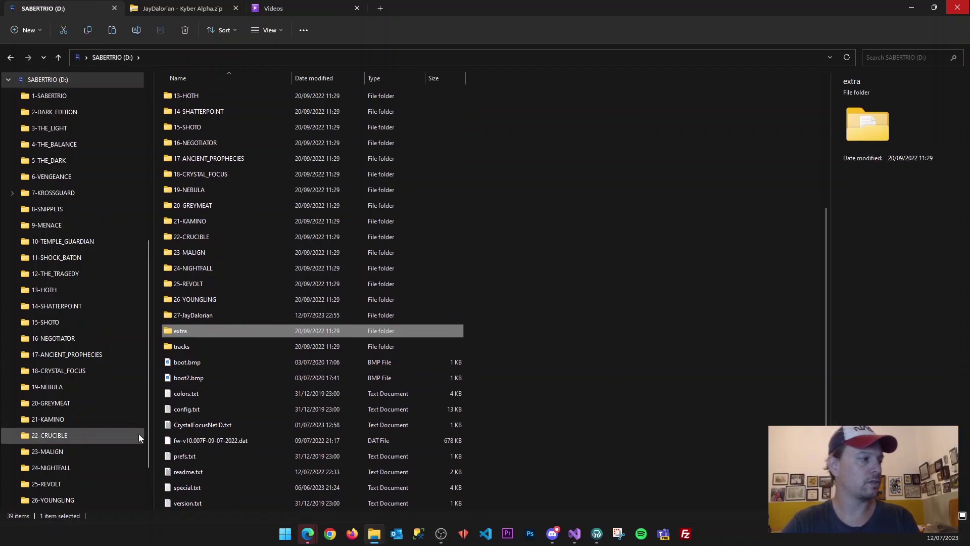
{"action": "double_click", "coordinate": [187, 393]}
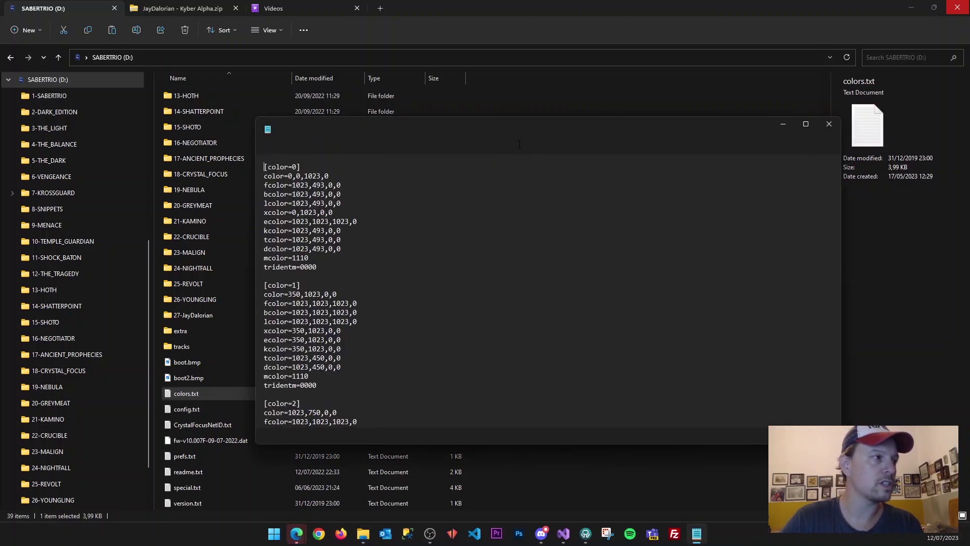
{"action": "double_click", "coordinate": [532, 117]}
Step: Examine the numbered color sections in colors.txt, from [color=0] to the last one, to find the final profile number
{"action": "scroll", "coordinate": [608, 162], "scroll_direction": "down", "scroll_amount": 20}
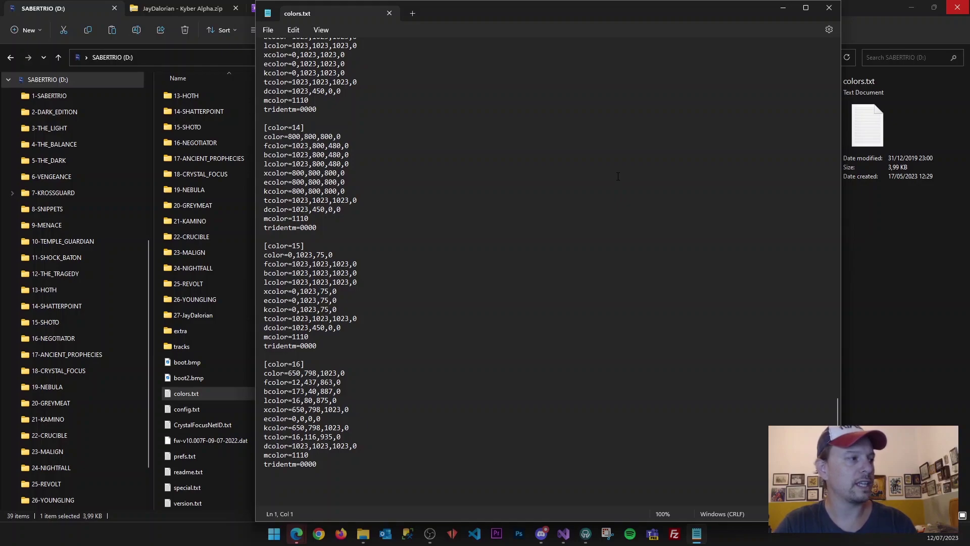
{"action": "left_click_drag", "start_coordinate": [340, 468], "coordinate": [249, 362]}
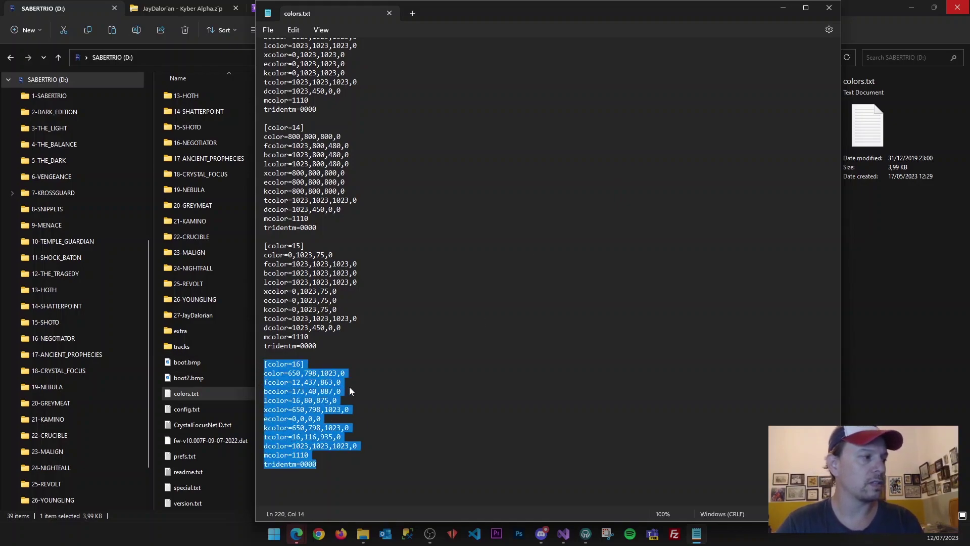
{"action": "scroll", "coordinate": [507, 438], "scroll_direction": "up", "scroll_amount": 20}
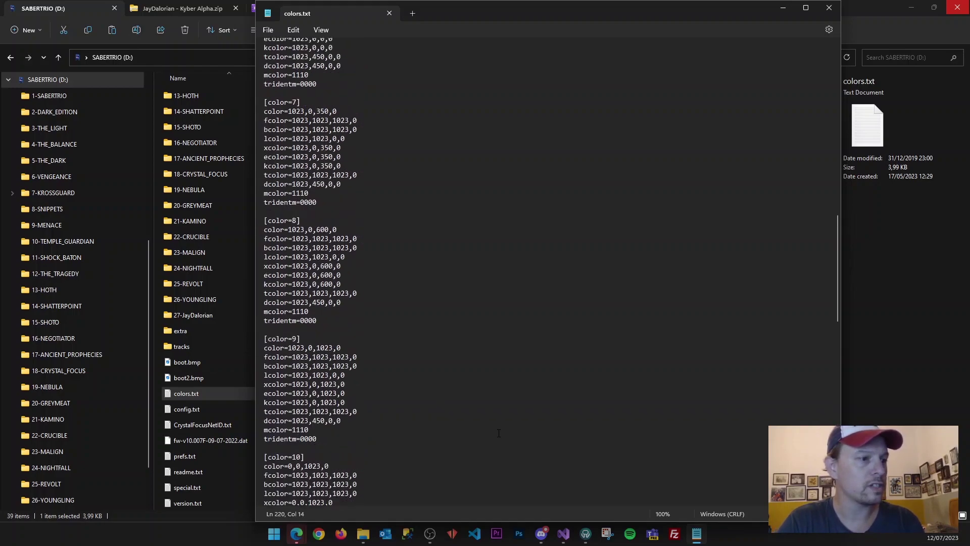
{"action": "left_click", "coordinate": [293, 51]}
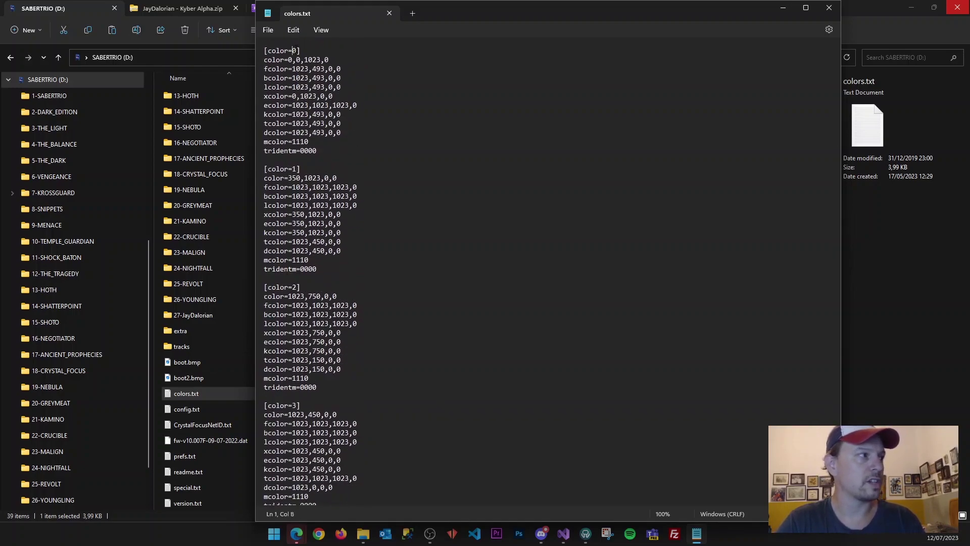
{"action": "scroll", "coordinate": [314, 81], "scroll_direction": "down", "scroll_amount": 20}
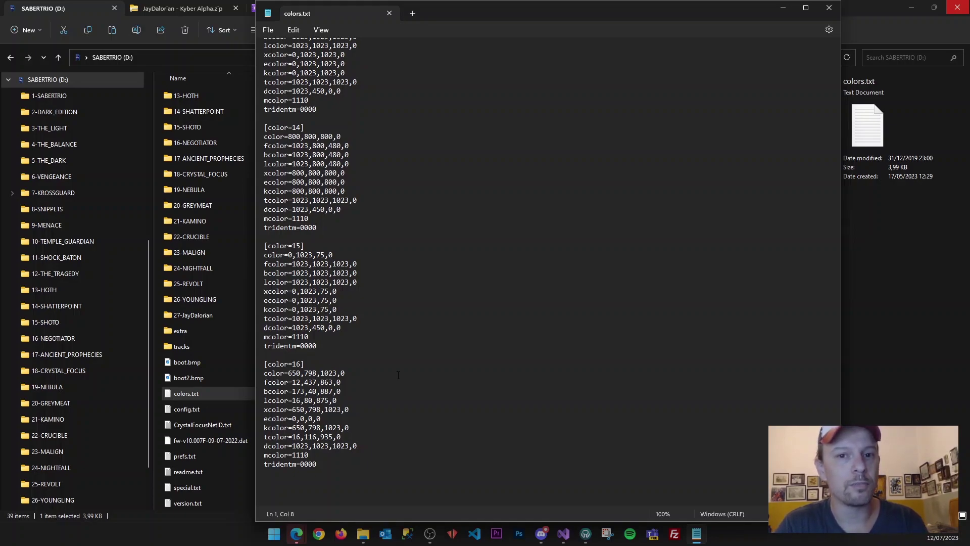
{"action": "left_click_drag", "start_coordinate": [292, 363], "coordinate": [301, 364]}
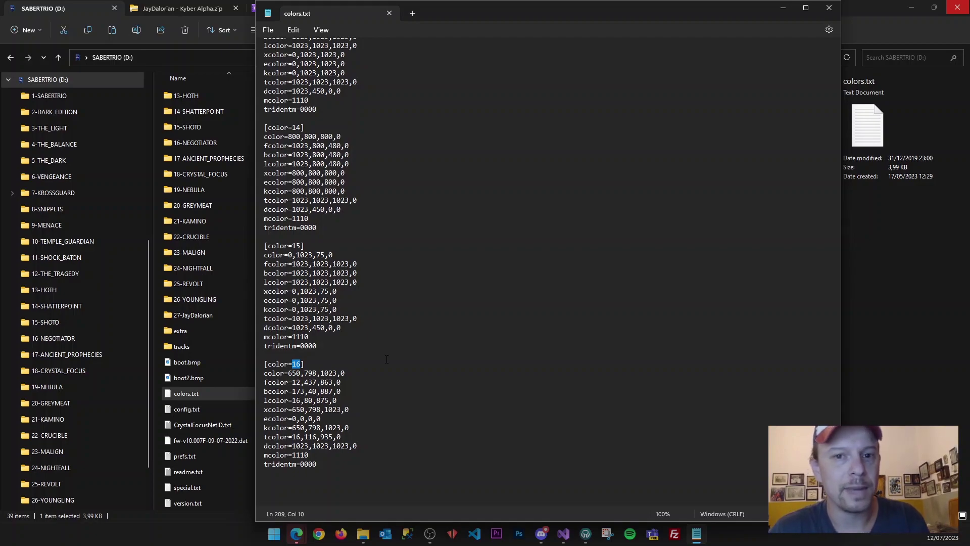
{"action": "left_click", "coordinate": [314, 362]}
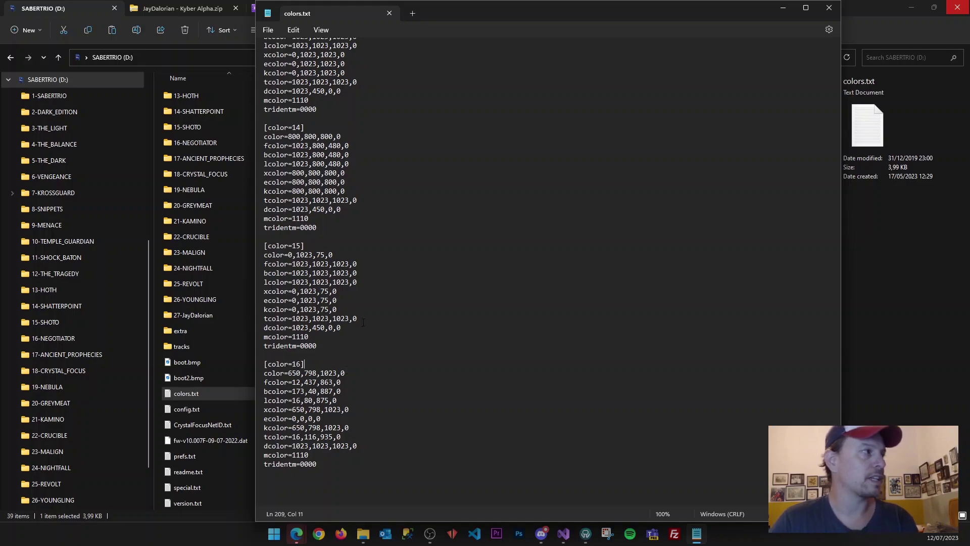
Step: Open ColorProfile.txt from the JayDalorian - Kyber Alpha.zip archive and copy all of its text
{"action": "left_click", "coordinate": [190, 9]}
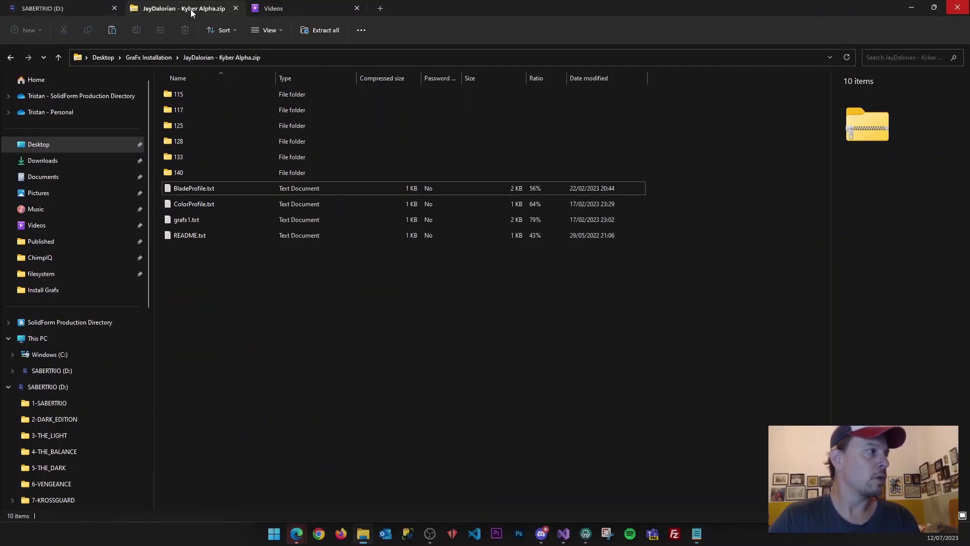
{"action": "double_click", "coordinate": [182, 205]}
{"action": "left_click_drag", "start_coordinate": [464, 239], "coordinate": [263, 48]}
{"action": "key", "text": "ctrl+c"}
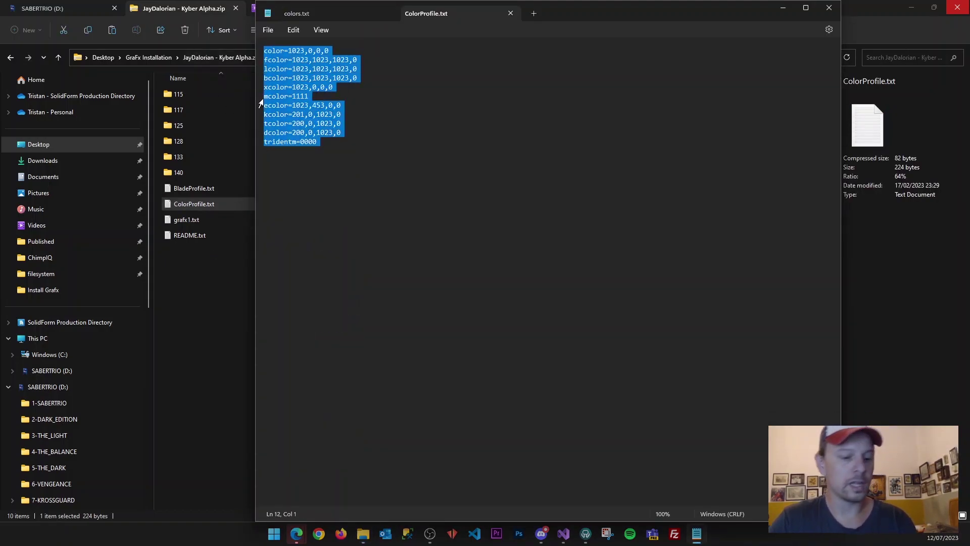
Step: Add a [color=17] header at the end of colors.txt and paste the copied color profile beneath it
{"action": "left_click", "coordinate": [302, 14]}
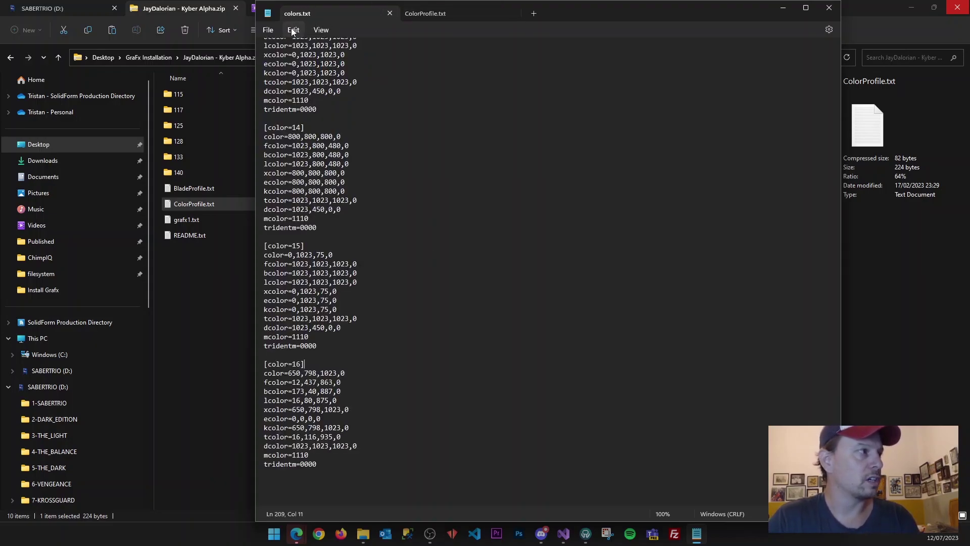
{"action": "left_click", "coordinate": [342, 486]}
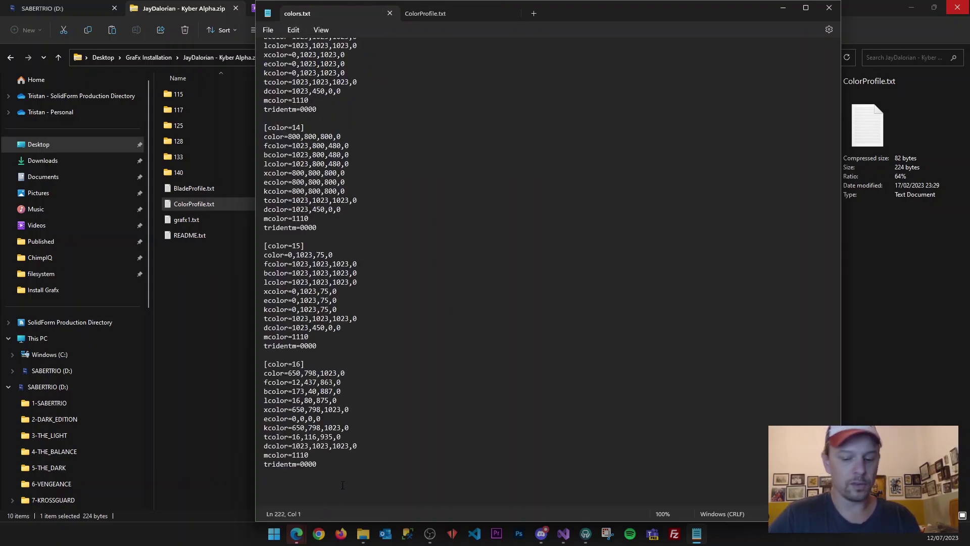
{"action": "type", "text": "[color"}
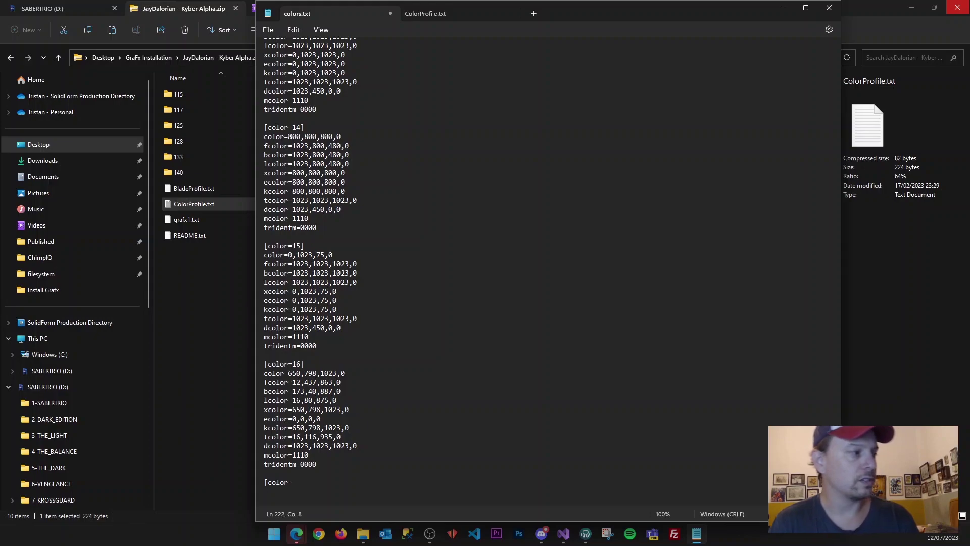
{"action": "type", "text": "=17"}
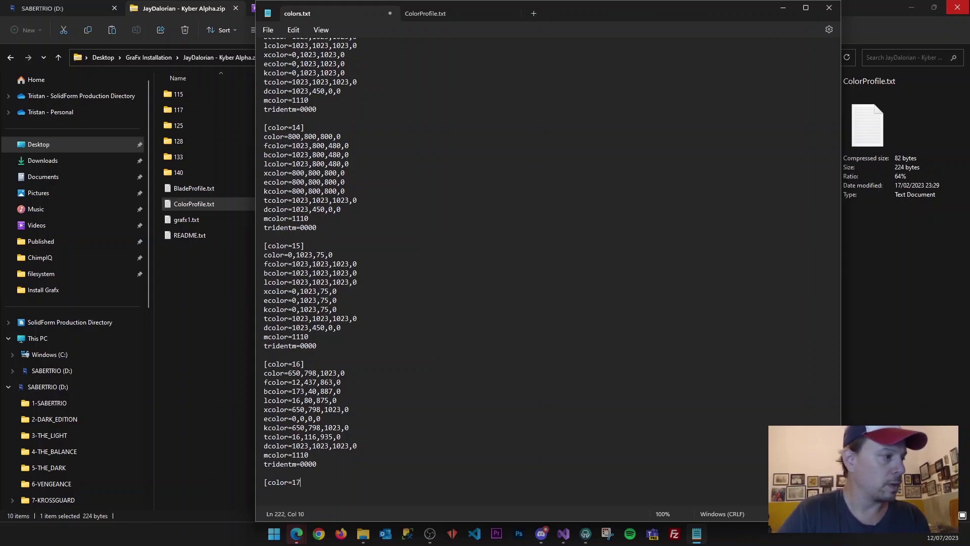
{"action": "type", "text": "]"}
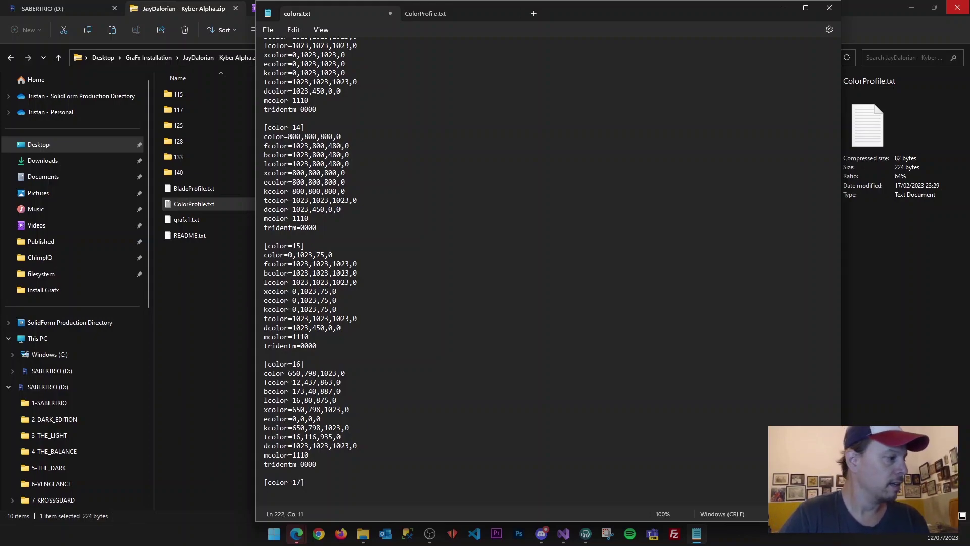
{"action": "key", "text": "ctrl+v"}
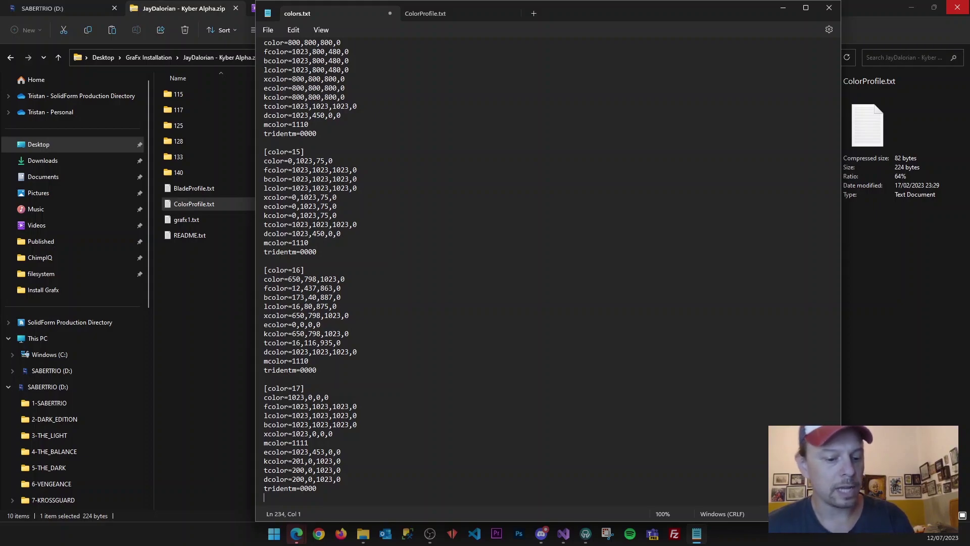
{"action": "key", "text": "Return"}
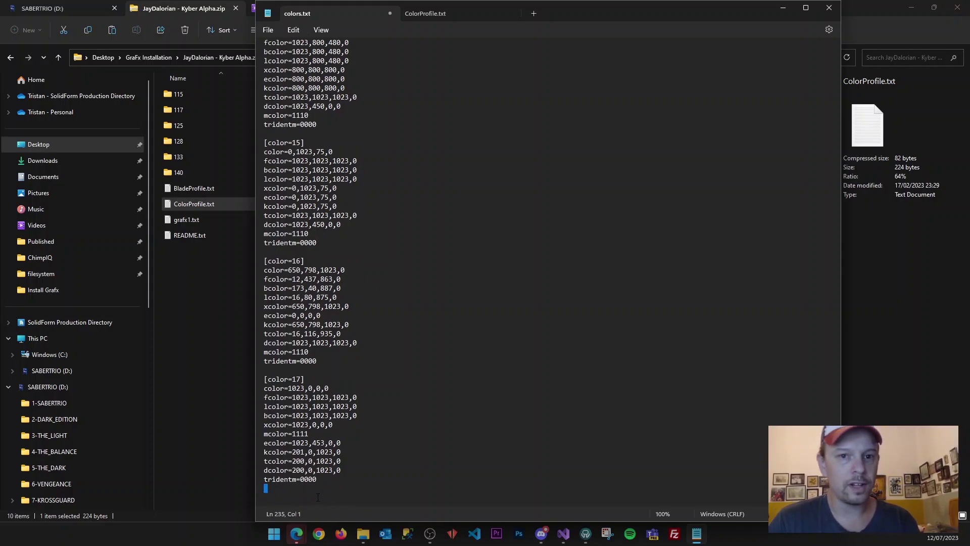
Step: Check the new color section's [color=17] header and its closing tridentm=0000 line in colors.txt
{"action": "key", "text": "Up"}
{"action": "key", "text": "shift+End"}
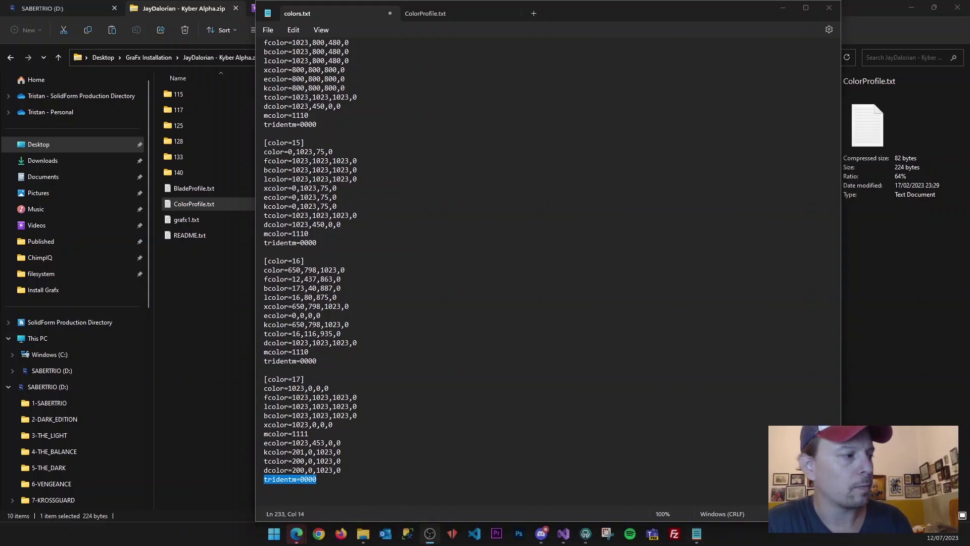
{"action": "left_click", "coordinate": [381, 492]}
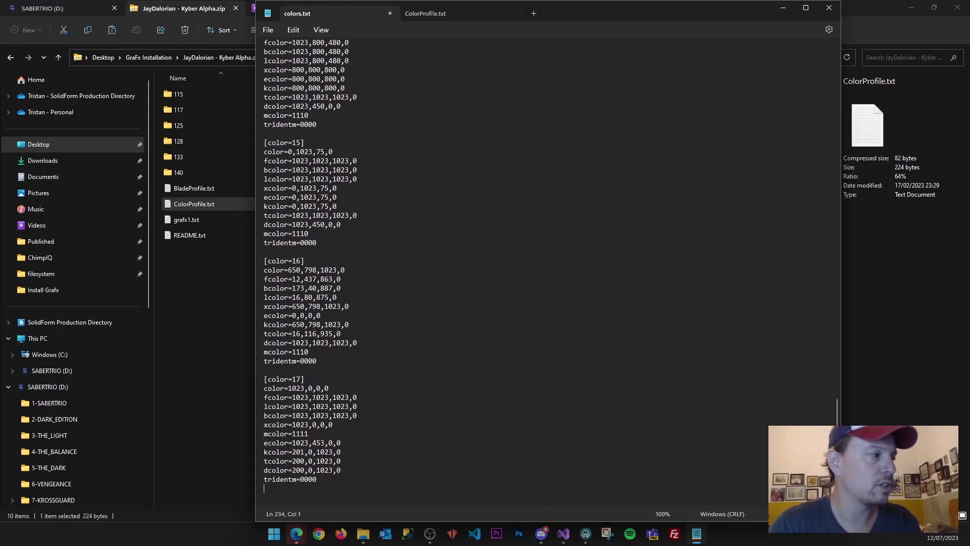
{"action": "left_click_drag", "start_coordinate": [305, 379], "coordinate": [255, 379]}
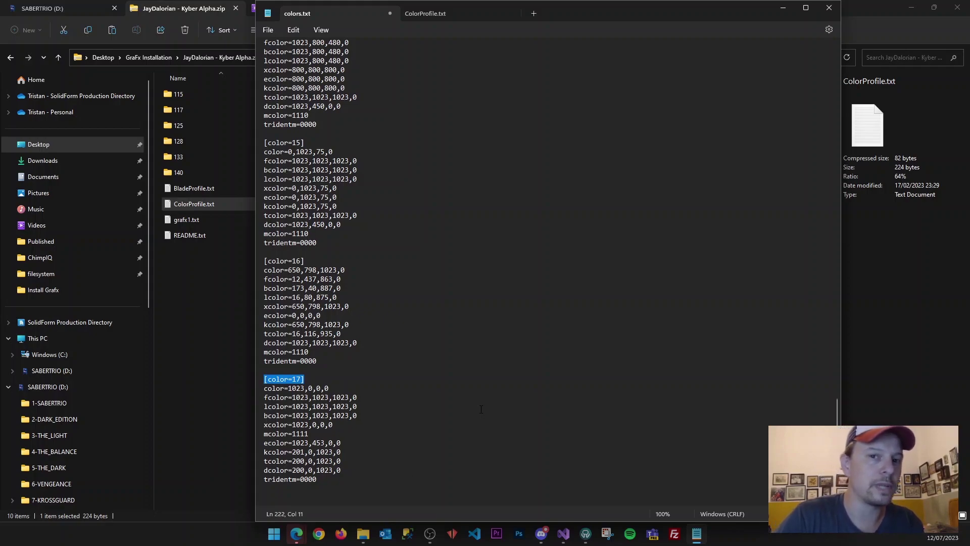
{"action": "left_click", "coordinate": [422, 388]}
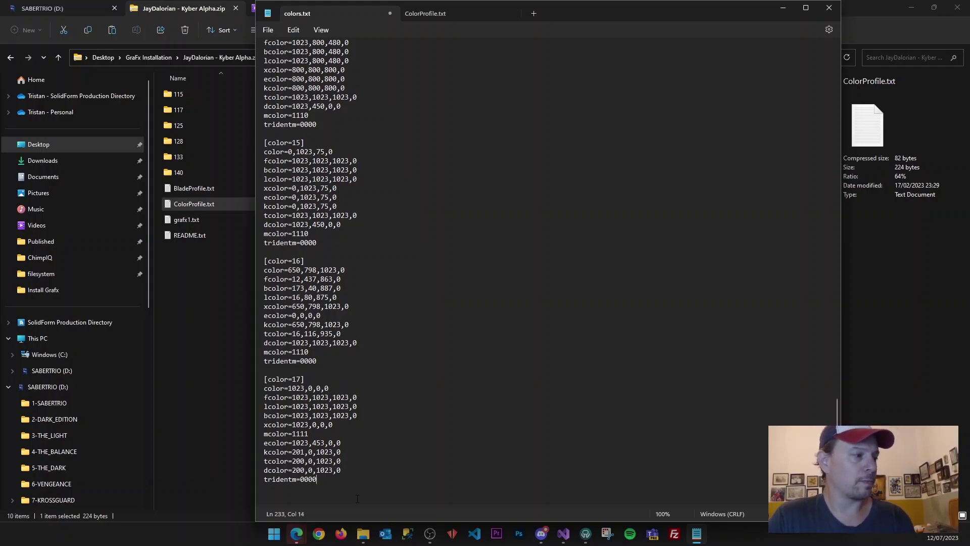
Step: Save and close colors.txt, and close ColorProfile.txt
{"action": "left_click", "coordinate": [390, 13]}
{"action": "left_click", "coordinate": [389, 14]}
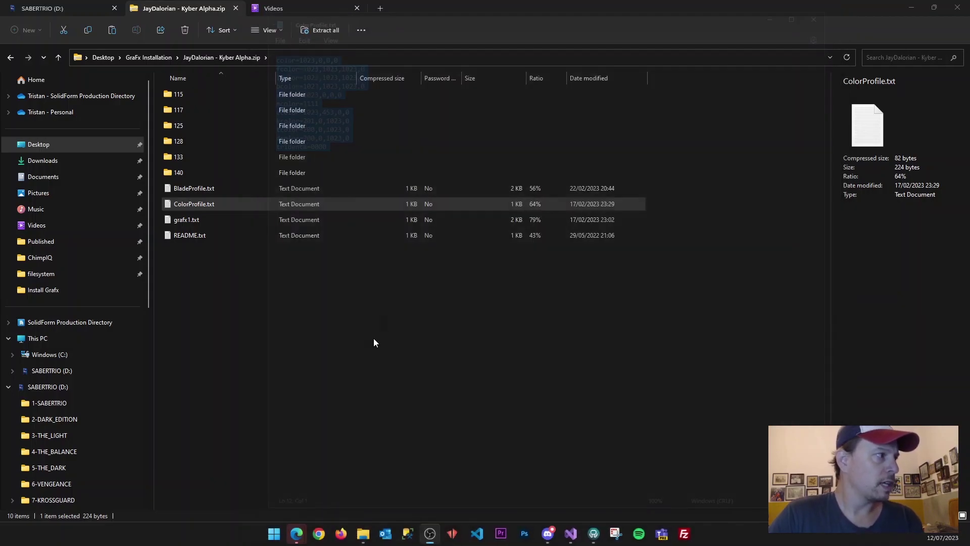
{"action": "left_click", "coordinate": [281, 323]}
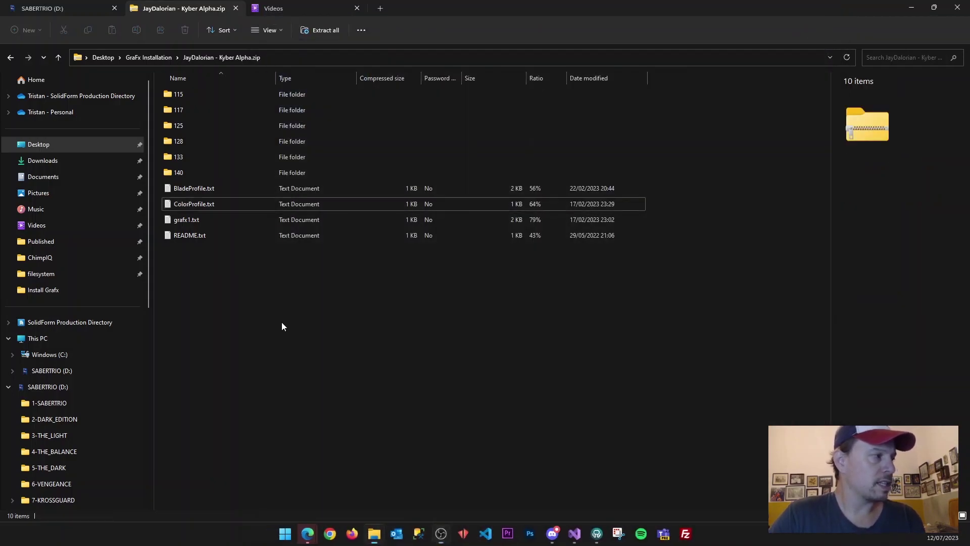
Step: Open BladeProfile.txt from the JayDalorian - Kyber Alpha.zip archive and select all of its text
{"action": "double_click", "coordinate": [198, 188]}
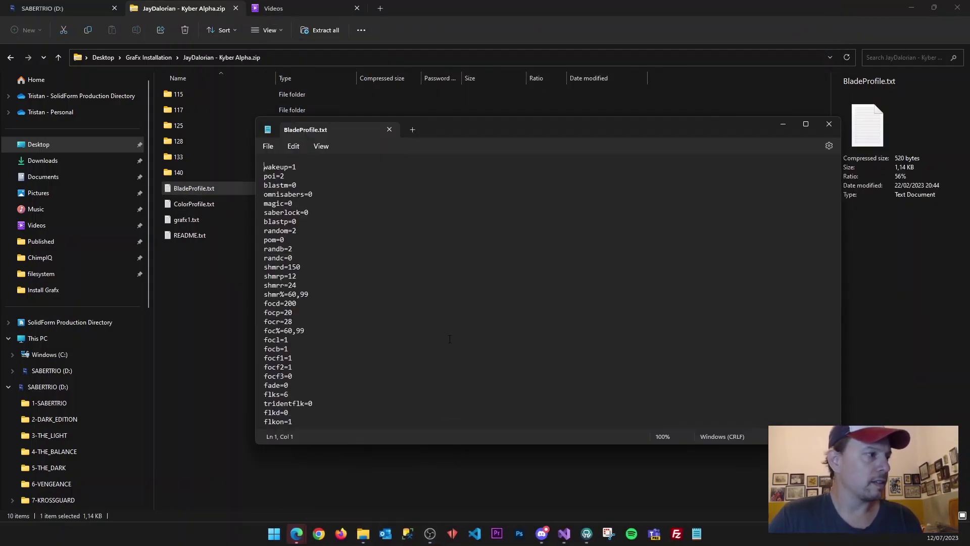
{"action": "left_click", "coordinate": [429, 327]}
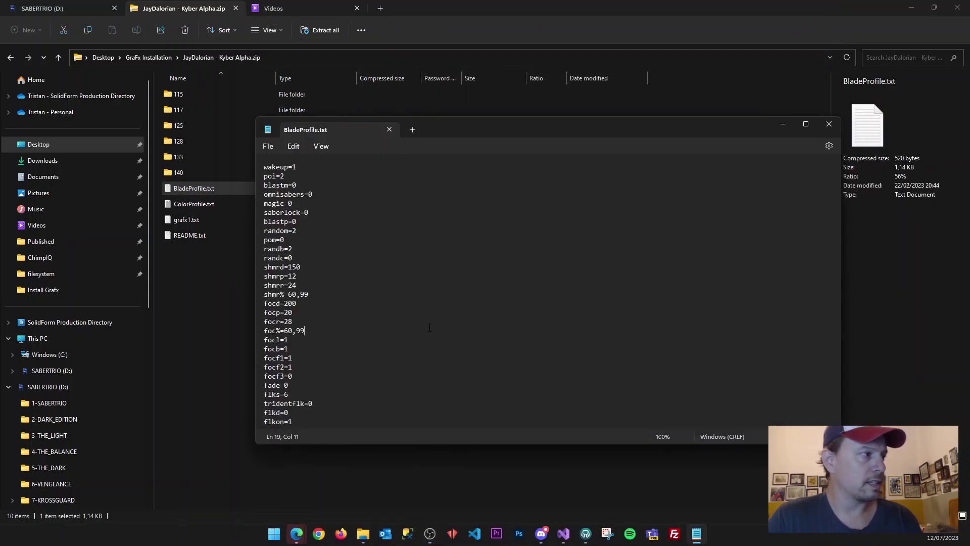
{"action": "key", "text": "ctrl+a"}
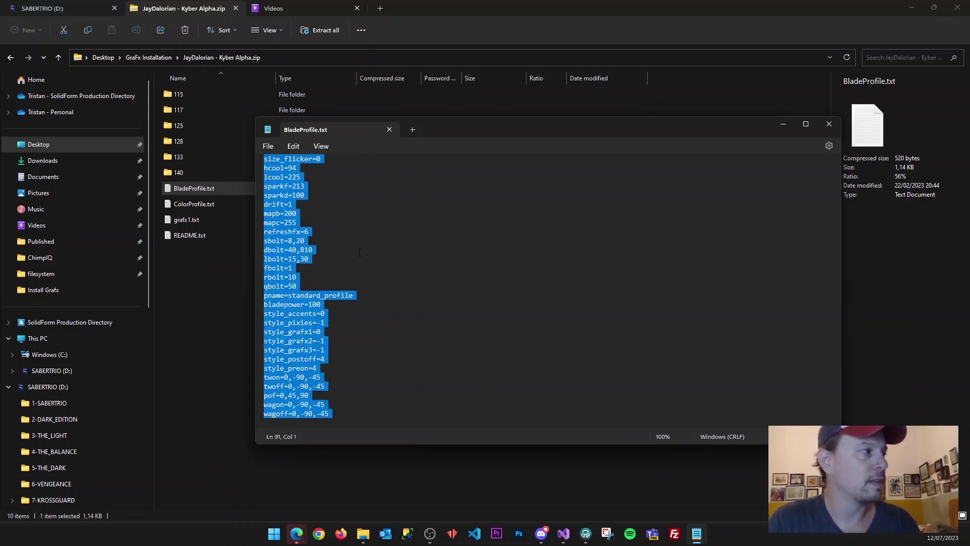
Step: Open config.txt from the SABERTRIO (D:) card in a maximized window and look for the number of its last profile section
{"action": "left_click", "coordinate": [53, 9]}
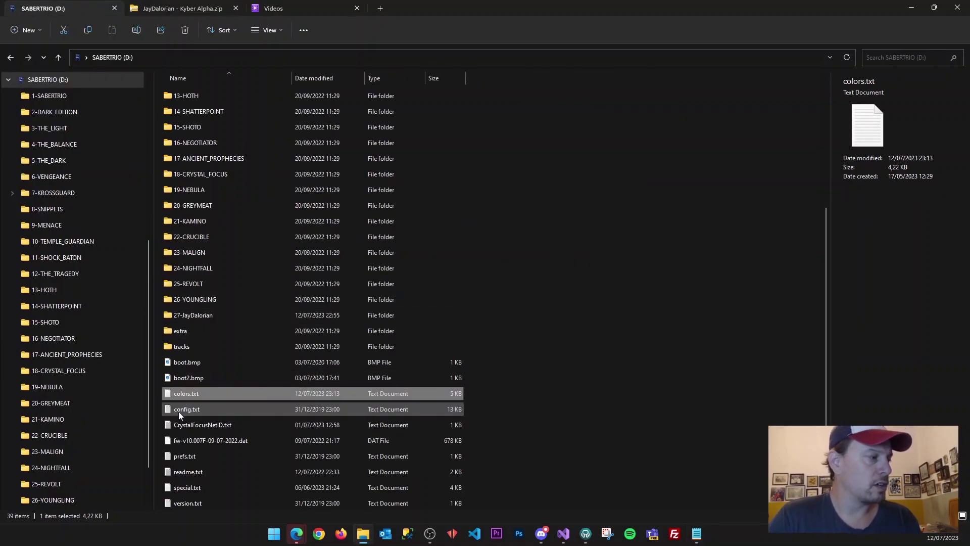
{"action": "double_click", "coordinate": [178, 411]}
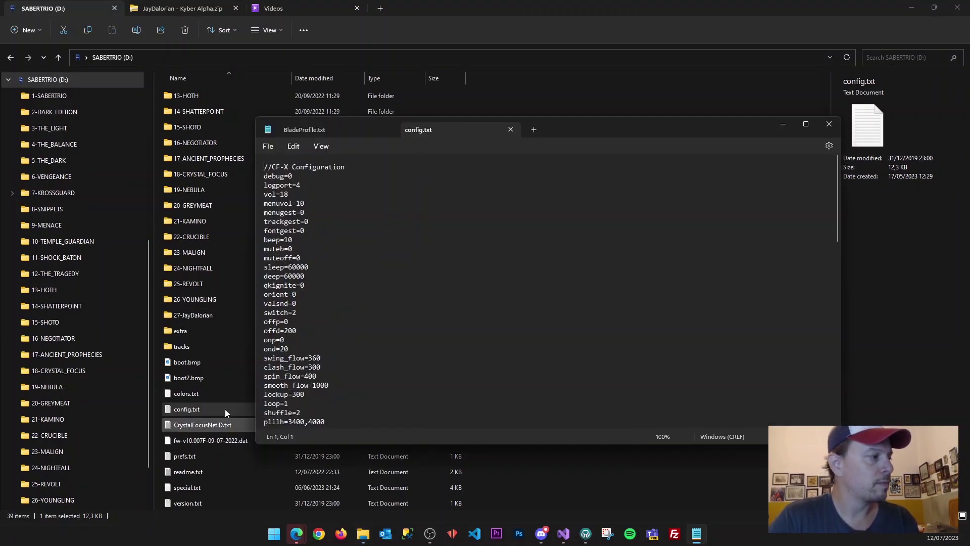
{"action": "double_click", "coordinate": [590, 130]}
{"action": "scroll", "coordinate": [194, 185], "scroll_direction": "down", "scroll_amount": 18}
{"action": "scroll", "coordinate": [194, 185], "scroll_direction": "down", "scroll_amount": 20}
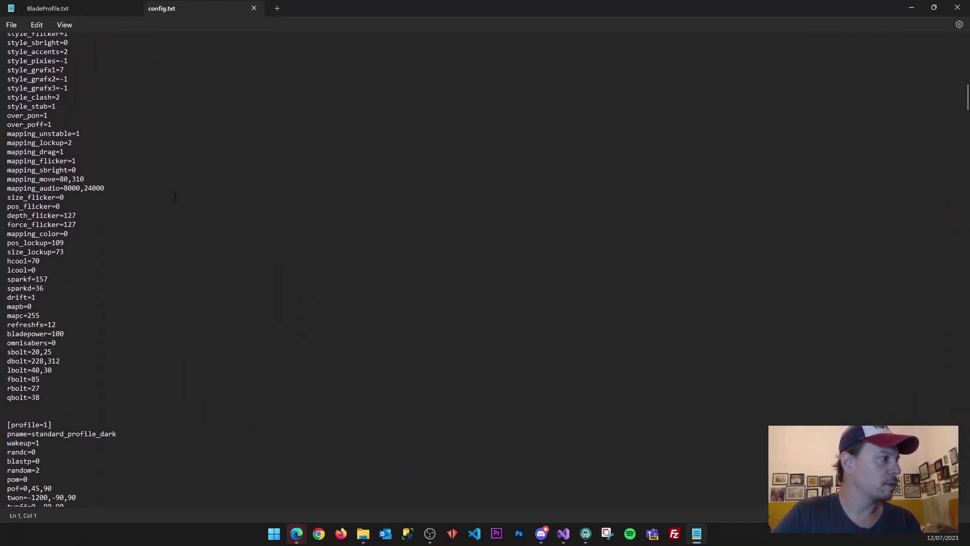
{"action": "triple_click", "coordinate": [61, 259]}
{"action": "scroll", "coordinate": [58, 250], "scroll_direction": "down", "scroll_amount": 10}
{"action": "scroll", "coordinate": [57, 247], "scroll_direction": "down", "scroll_amount": 20}
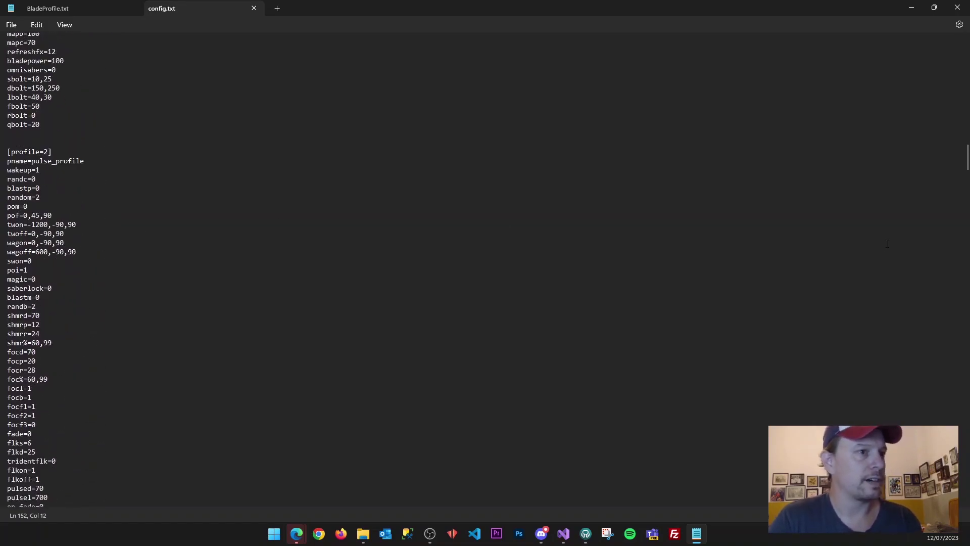
{"action": "scroll", "coordinate": [424, 281], "scroll_direction": "down", "scroll_amount": 20}
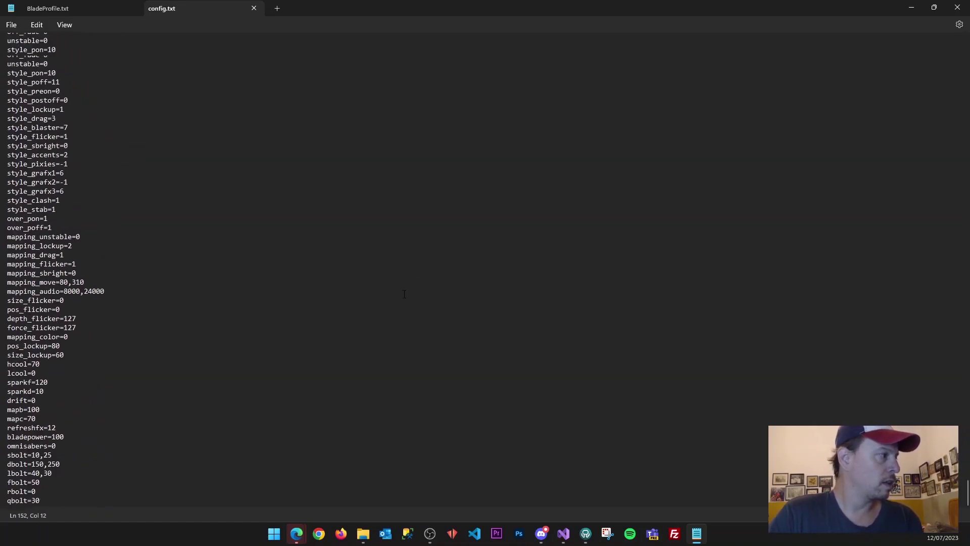
{"action": "scroll", "coordinate": [403, 296], "scroll_direction": "up", "scroll_amount": 6}
{"action": "scroll", "coordinate": [62, 199], "scroll_direction": "down", "scroll_amount": 4}
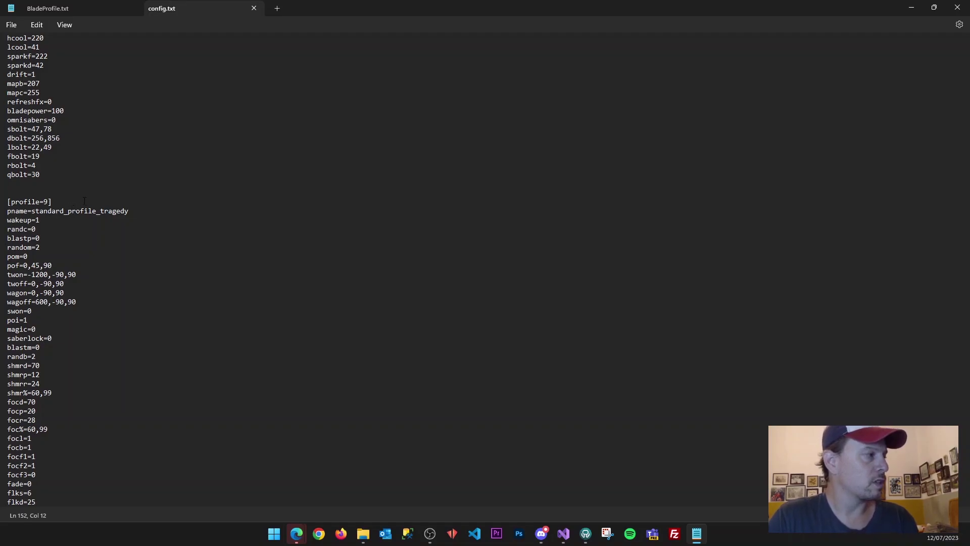
Step: Add a [profile=10] header at the end of config.txt and paste the copied blade profile beneath it
{"action": "scroll", "coordinate": [84, 201], "scroll_direction": "down", "scroll_amount": 20}
{"action": "left_click", "coordinate": [52, 483]}
{"action": "type", "text": "[profile=10]"}
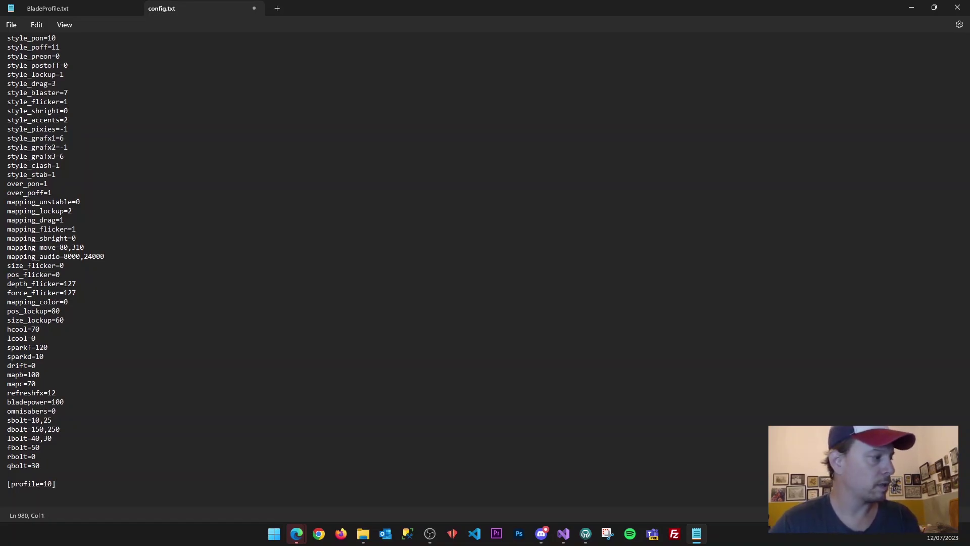
{"action": "key", "text": "ctrl+v"}
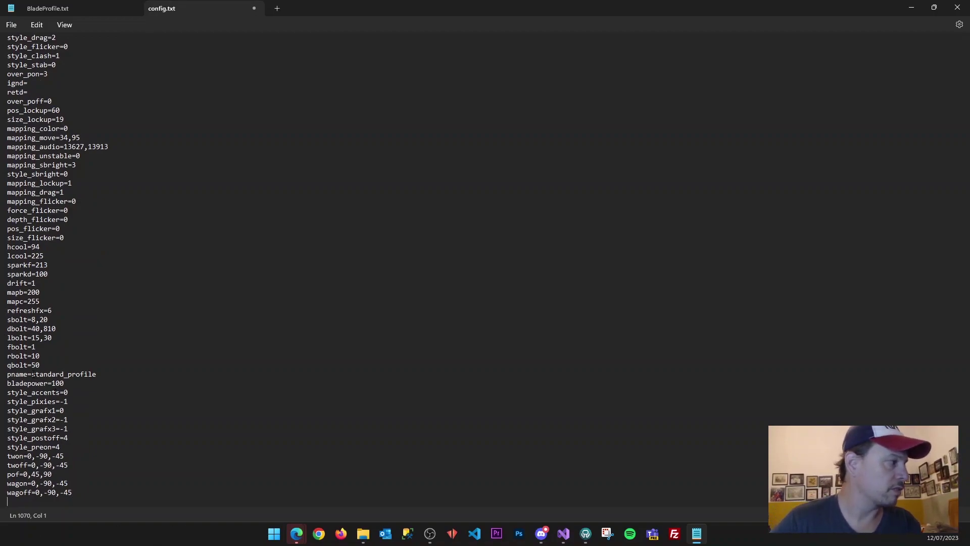
Step: Set pname to jaydalorian in the new blade profile, save config.txt and close BladeProfile.txt
{"action": "left_click", "coordinate": [107, 377], "text": "shift"}
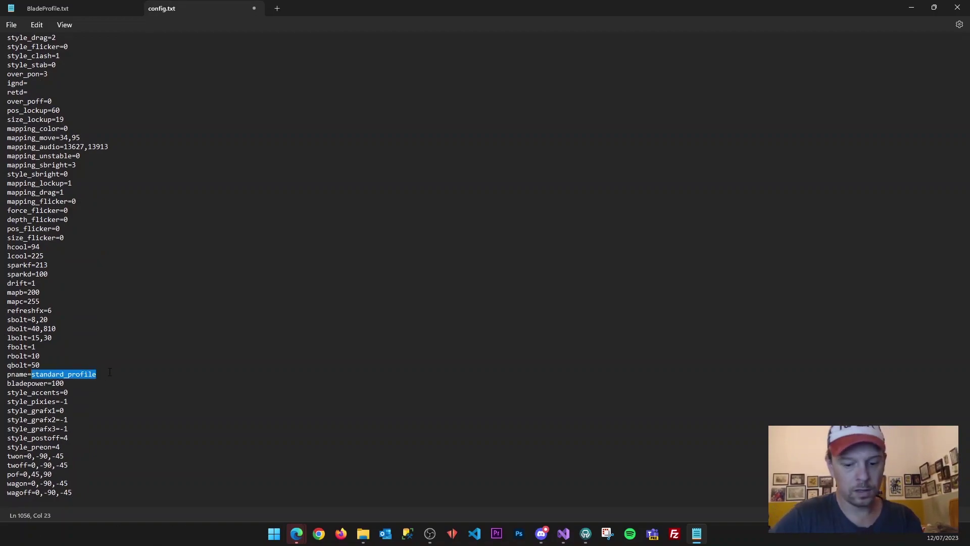
{"action": "type", "text": "jaydalorian"}
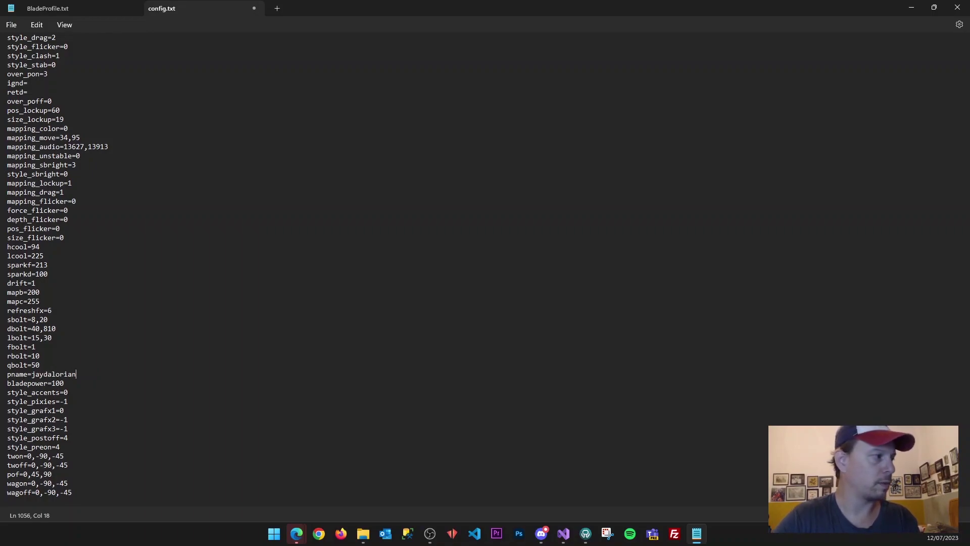
{"action": "scroll", "coordinate": [164, 414], "scroll_direction": "down", "scroll_amount": 1}
{"action": "left_click", "coordinate": [112, 474]}
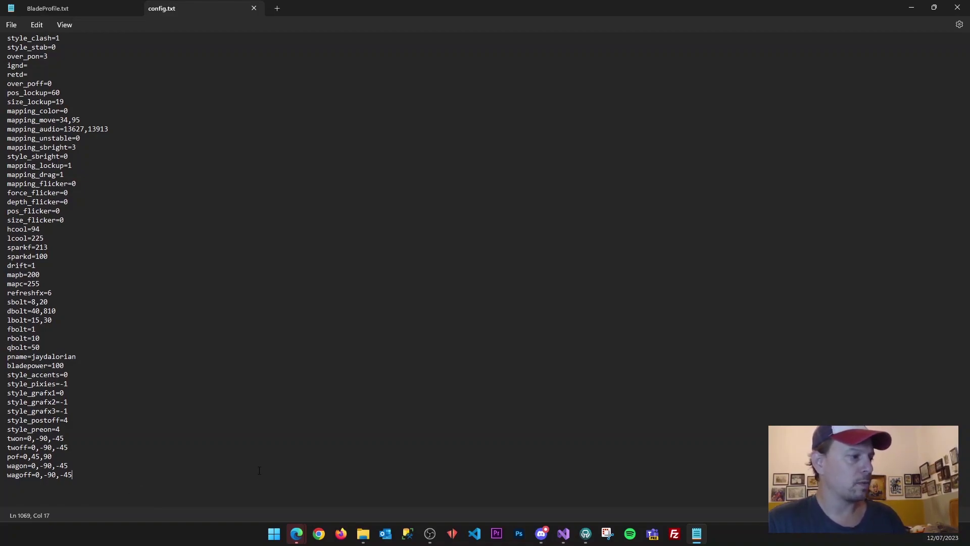
{"action": "left_click", "coordinate": [133, 8]}
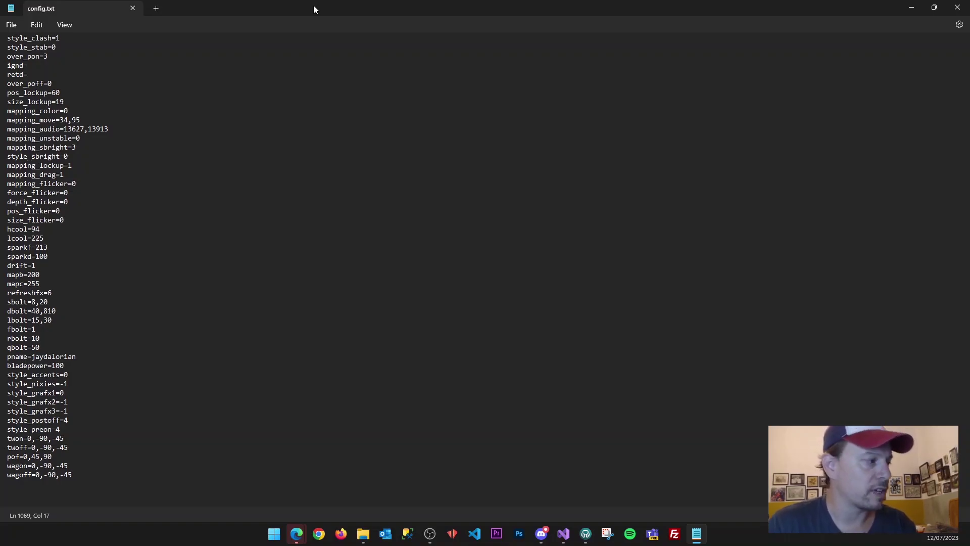
Step: Look up the number of the Jaydalorian GraFx folder in extra\GRAFX on the SD card
{"action": "mouse_move", "coordinate": [363, 532]}
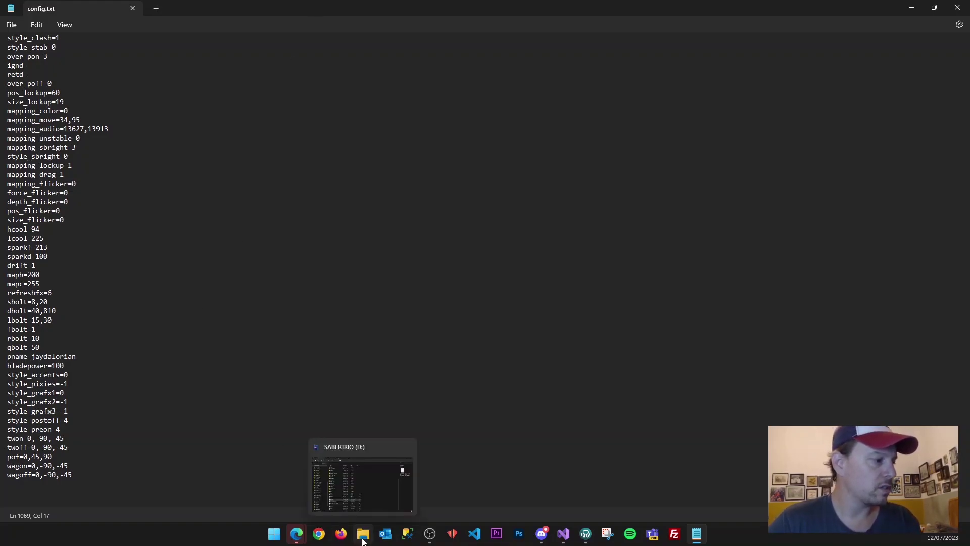
{"action": "left_click", "coordinate": [363, 485]}
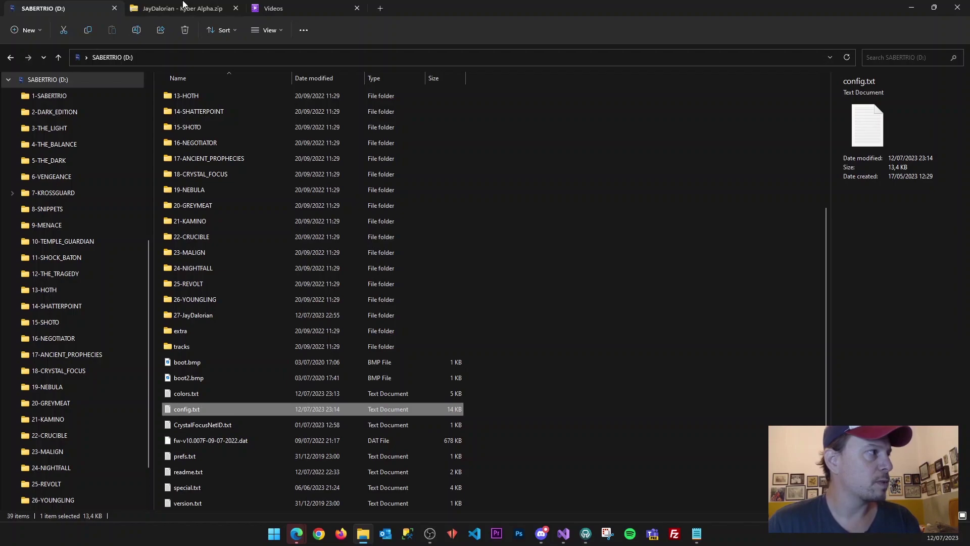
{"action": "scroll", "coordinate": [120, 345], "scroll_direction": "down", "scroll_amount": 1}
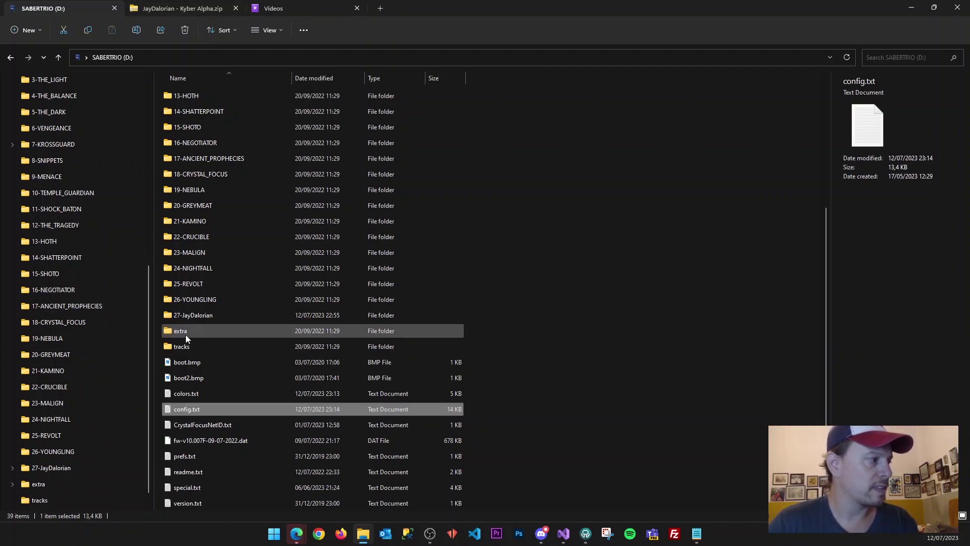
{"action": "double_click", "coordinate": [184, 334]}
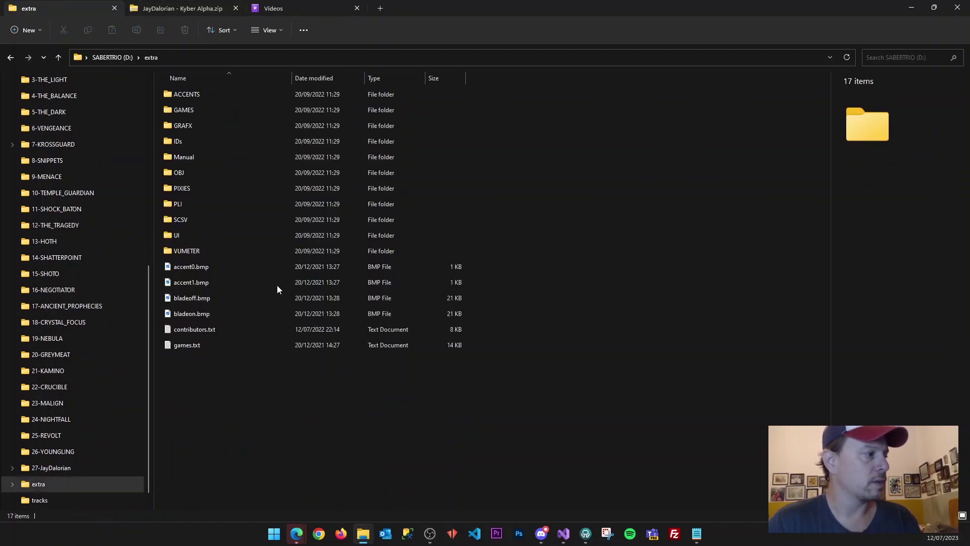
{"action": "double_click", "coordinate": [186, 126]}
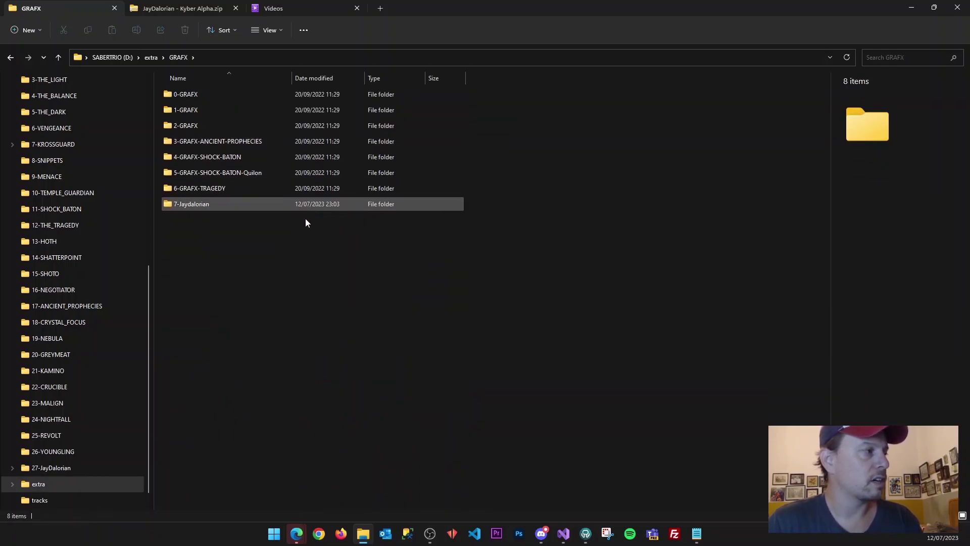
{"action": "left_click", "coordinate": [191, 206]}
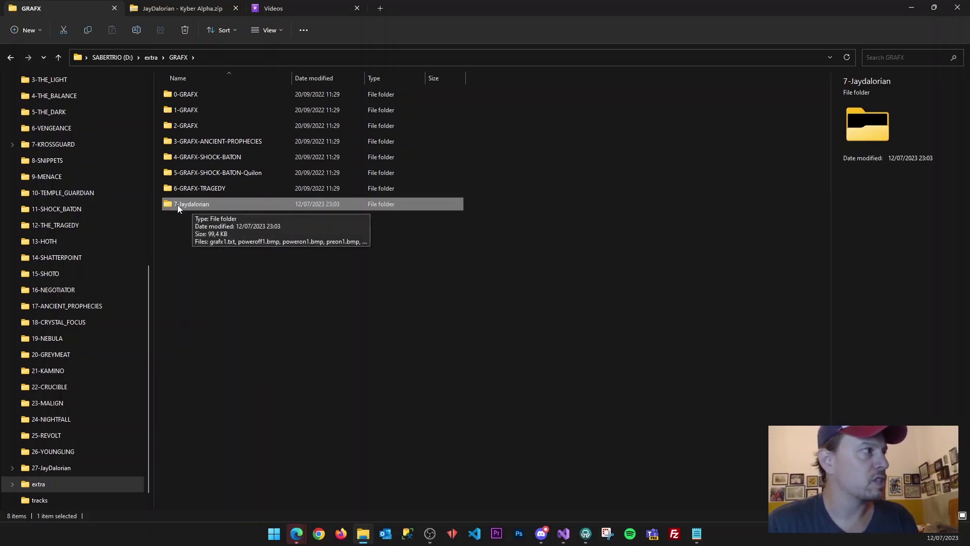
{"action": "left_click", "coordinate": [188, 233]}
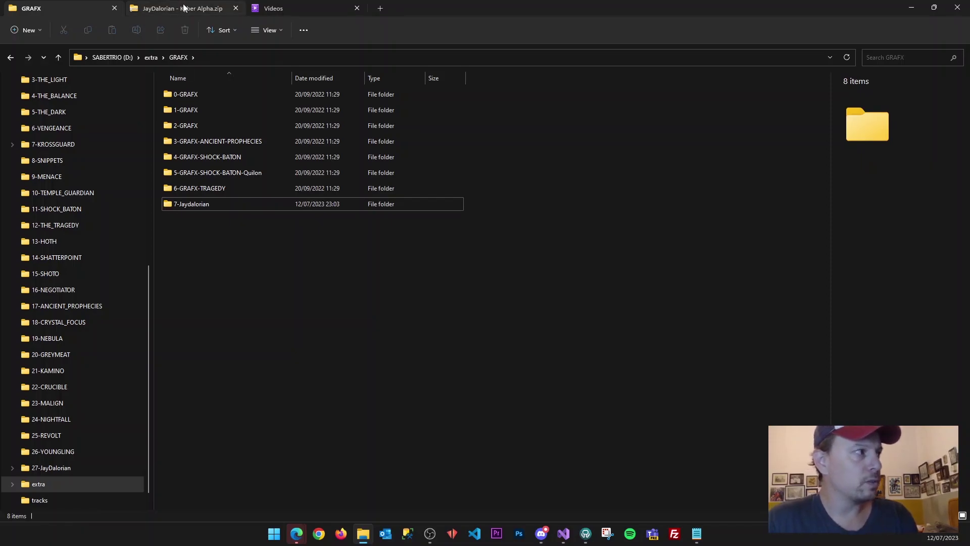
Step: Set style_grafx1 to 7 in the new profile of config.txt, then save and close the file
{"action": "mouse_move", "coordinate": [697, 543]}
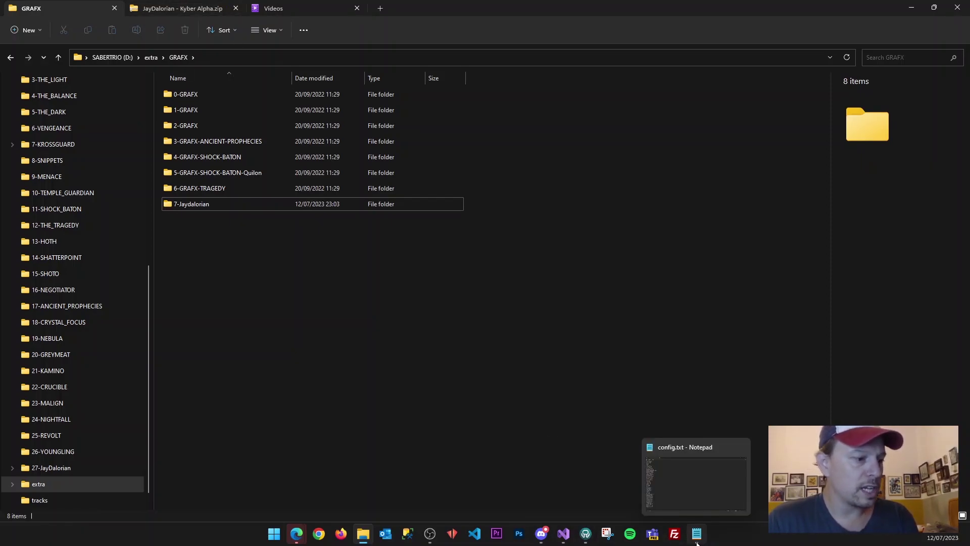
{"action": "left_click", "coordinate": [691, 496]}
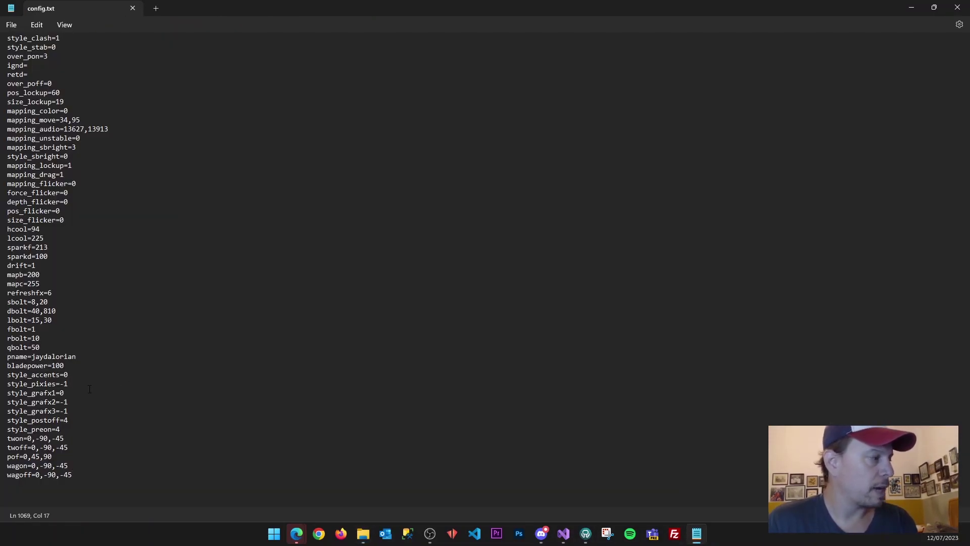
{"action": "left_click_drag", "start_coordinate": [65, 393], "coordinate": [4, 394]}
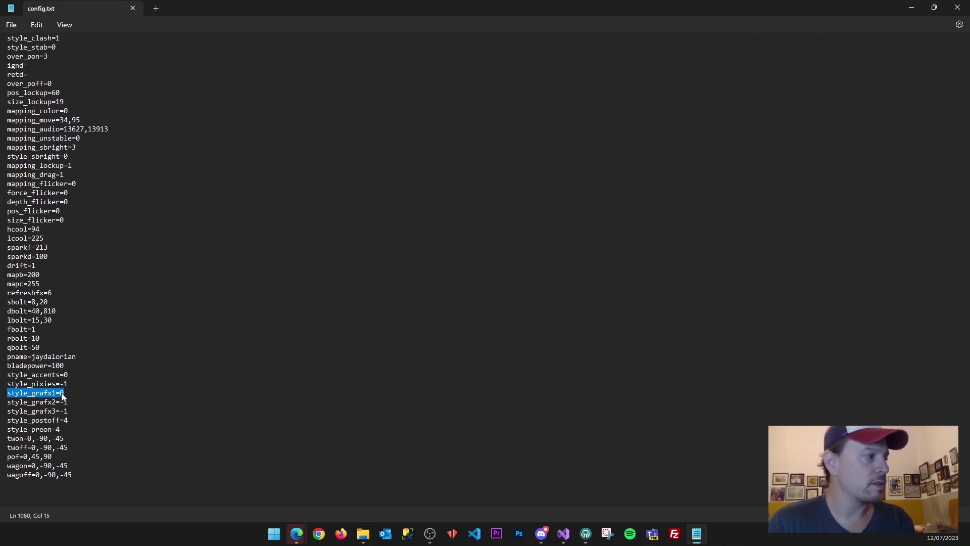
{"action": "left_click", "coordinate": [61, 393]}
{"action": "double_click", "coordinate": [65, 393]}
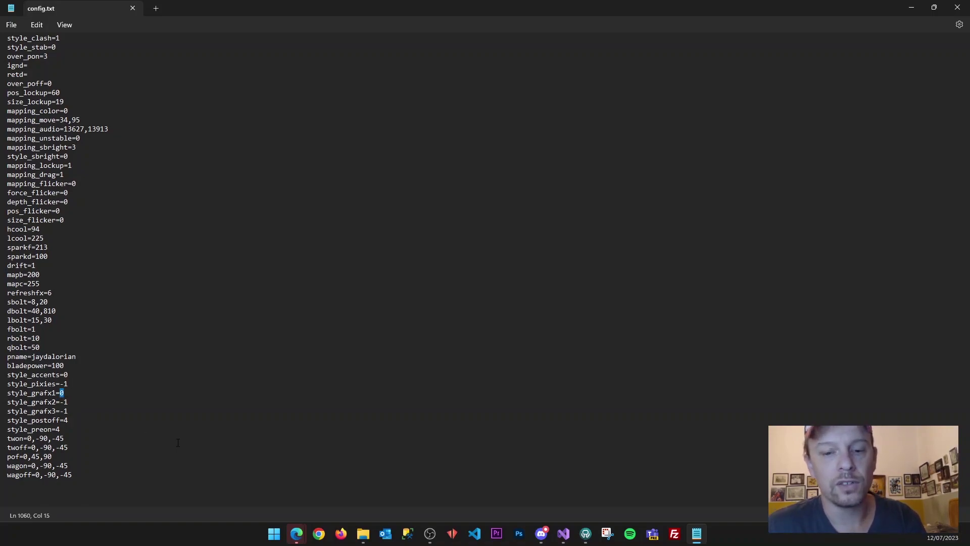
{"action": "type", "text": "7"}
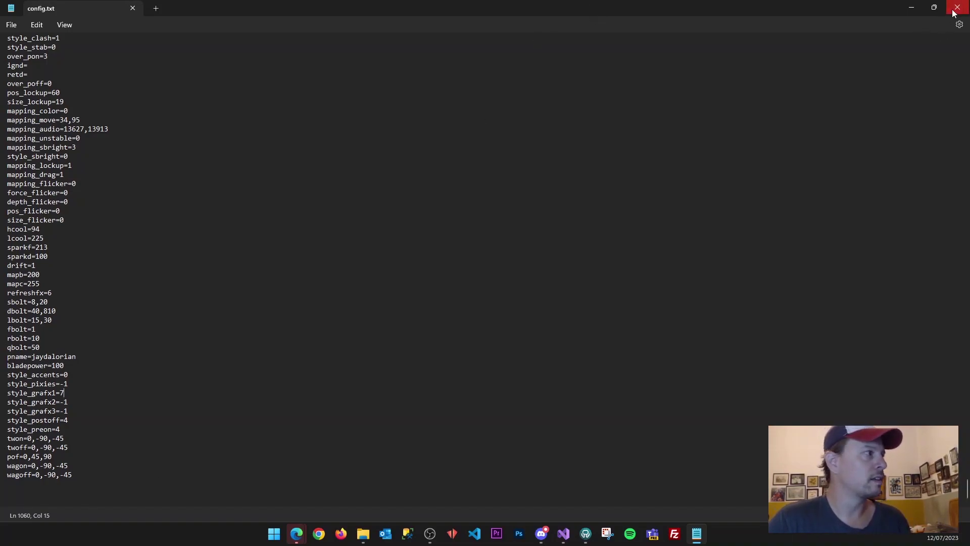
{"action": "scroll", "coordinate": [108, 167], "scroll_direction": "up", "scroll_amount": 15}
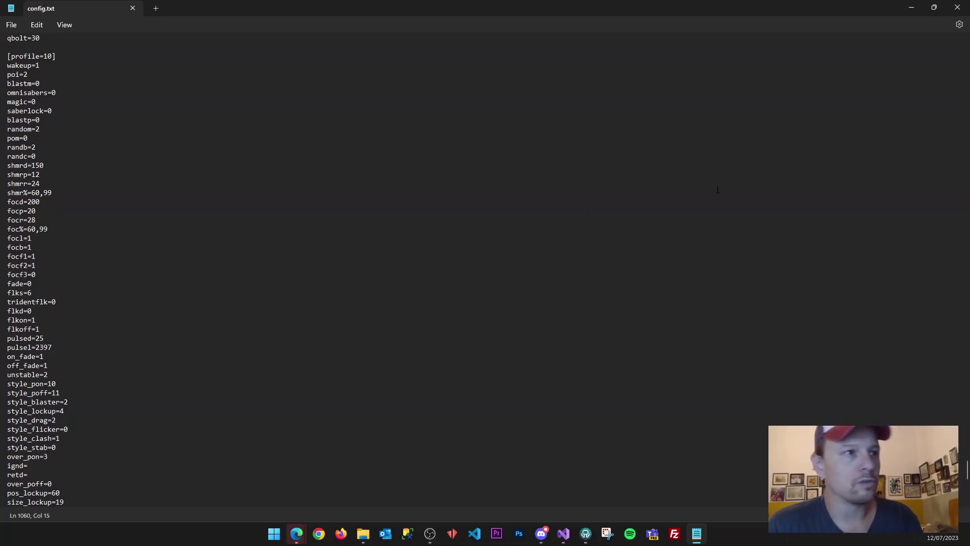
{"action": "left_click", "coordinate": [958, 8]}
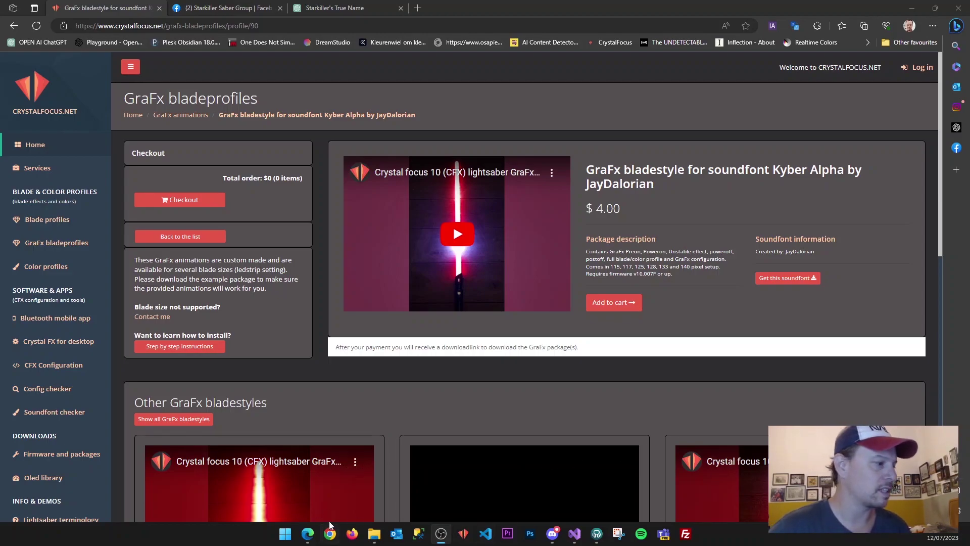
Step: Return to the SD card in File Explorer and examine the sound files in the 27-JayDalorian folder
{"action": "mouse_move", "coordinate": [377, 542]}
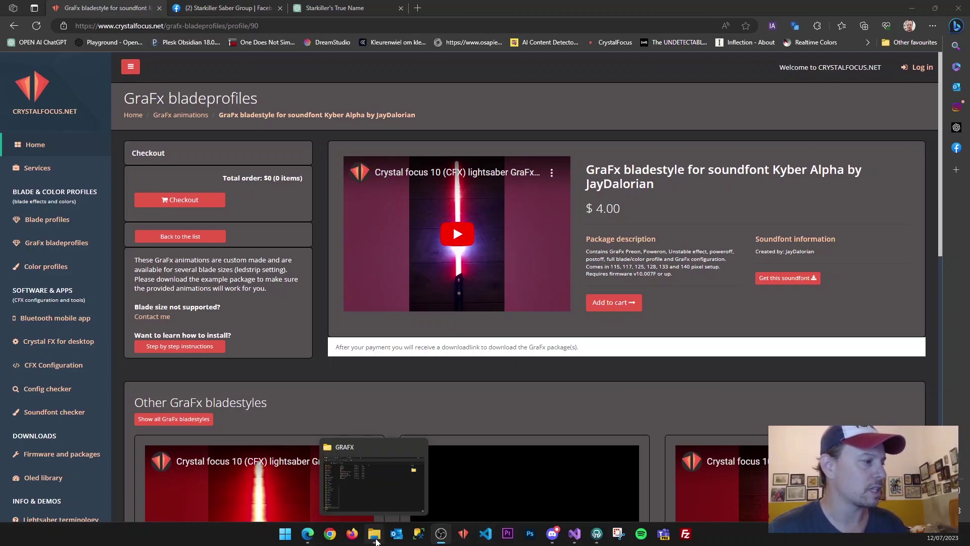
{"action": "left_click", "coordinate": [377, 508]}
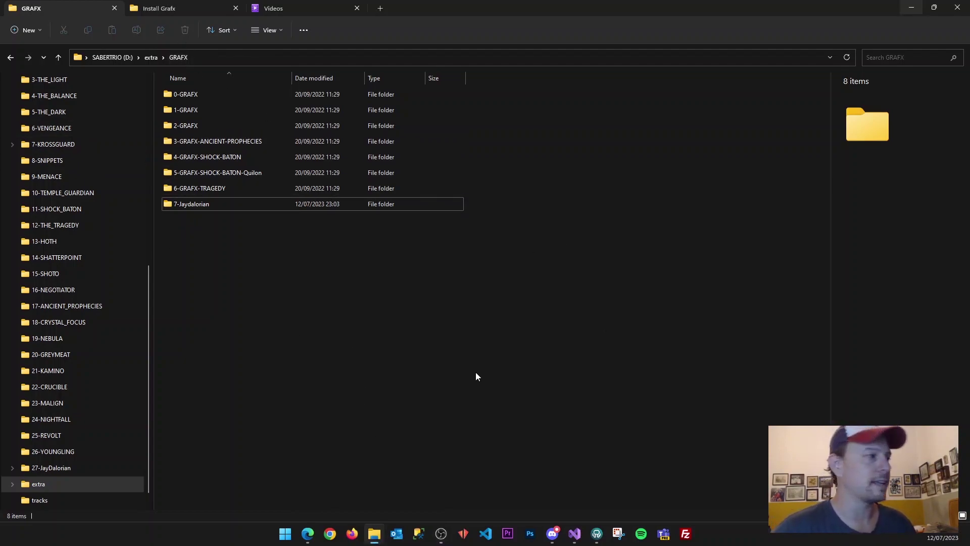
{"action": "left_click", "coordinate": [57, 470]}
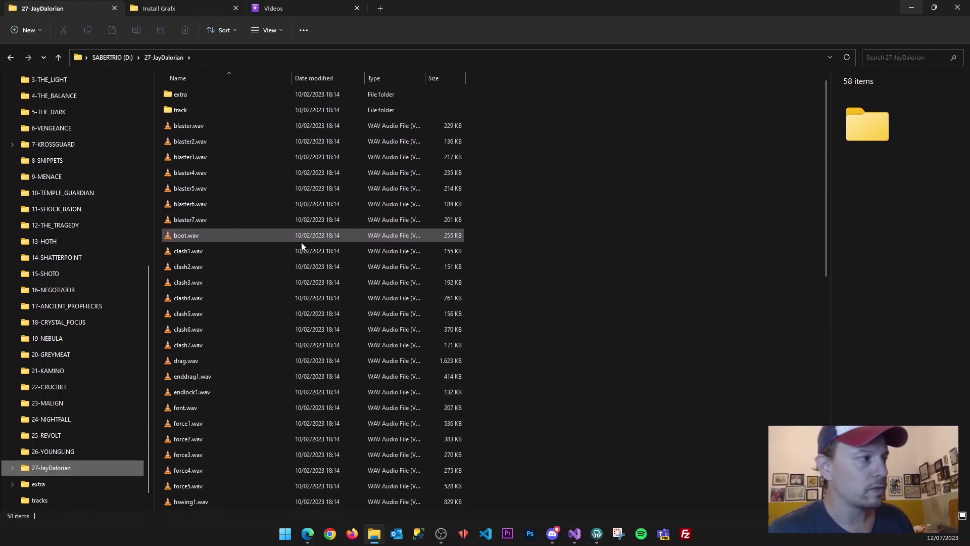
{"action": "scroll", "coordinate": [268, 313], "scroll_direction": "down", "scroll_amount": 6}
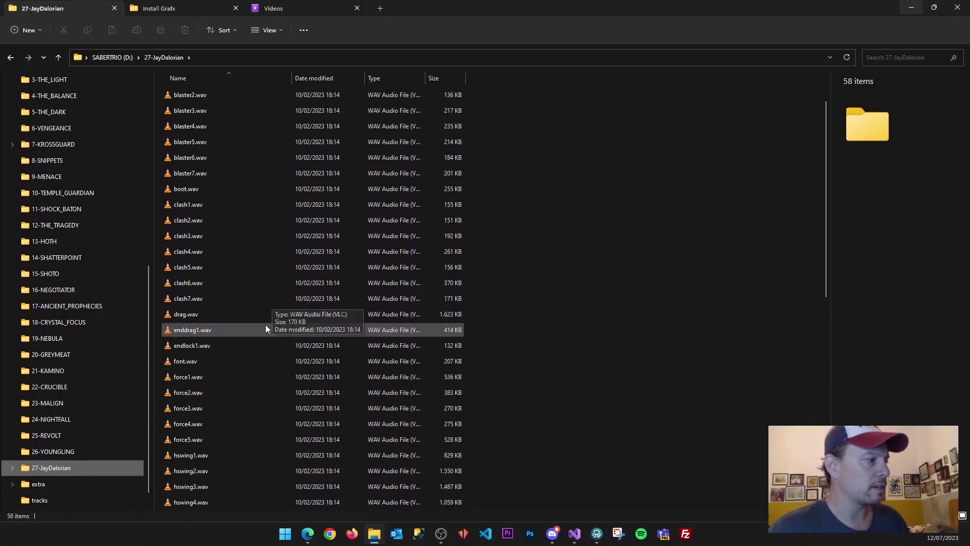
{"action": "scroll", "coordinate": [265, 324], "scroll_direction": "up", "scroll_amount": 6}
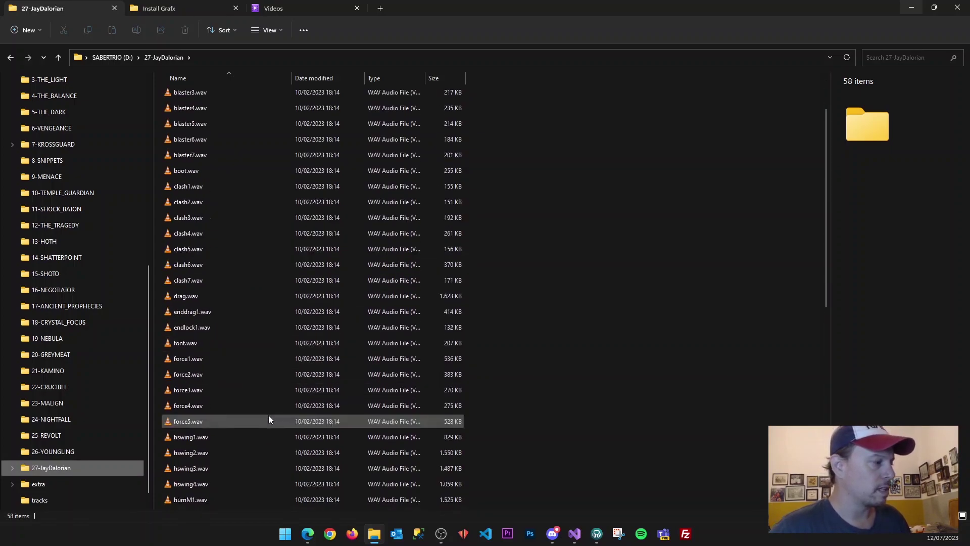
{"action": "left_click", "coordinate": [229, 313]}
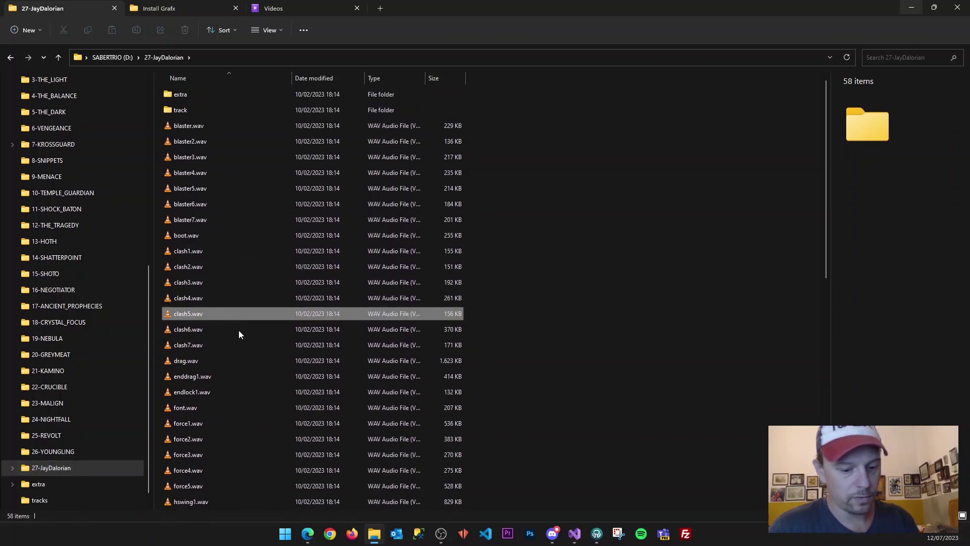
{"action": "key", "text": "Down"}
{"action": "key", "text": "Down"}
{"action": "key", "text": "Down"}
{"action": "key", "text": "Down"}
{"action": "key", "text": "Down"}
{"action": "key", "text": "Down"}
{"action": "key", "text": "Down"}
{"action": "key", "text": "Down"}
{"action": "key", "text": "Down"}
{"action": "key", "text": "Down"}
{"action": "scroll", "coordinate": [307, 294], "scroll_direction": "down", "scroll_amount": 10}
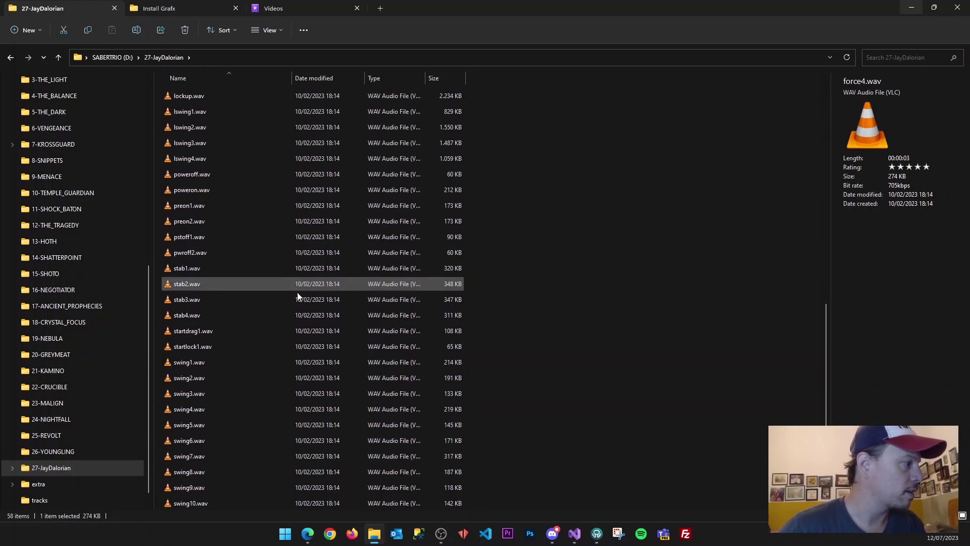
{"action": "scroll", "coordinate": [304, 366], "scroll_direction": "up", "scroll_amount": 8}
{"action": "scroll", "coordinate": [276, 295], "scroll_direction": "up", "scroll_amount": 2}
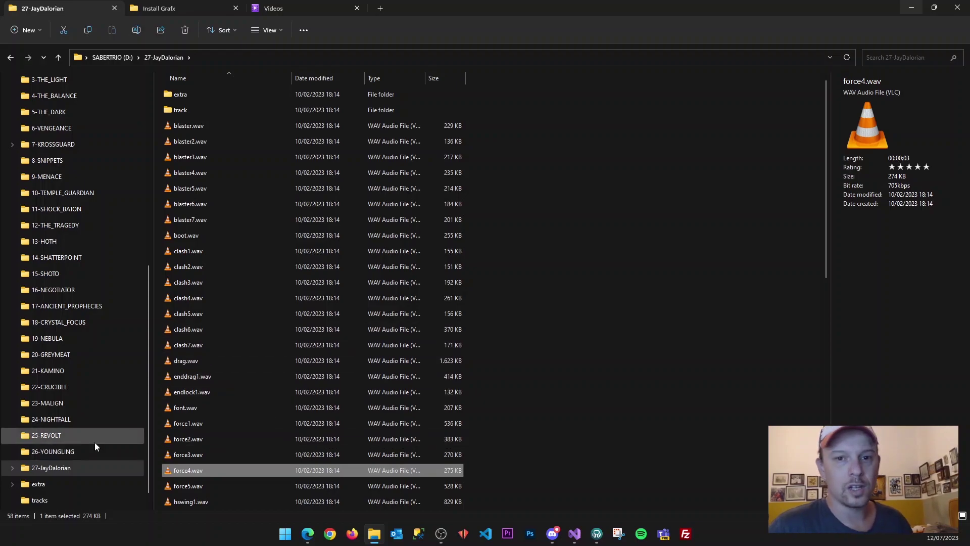
Step: Copy font_config.txt from the 26-YOUNGLING folder and paste it into 27-JayDalorian
{"action": "left_click", "coordinate": [68, 454]}
{"action": "scroll", "coordinate": [248, 374], "scroll_direction": "down", "scroll_amount": 2}
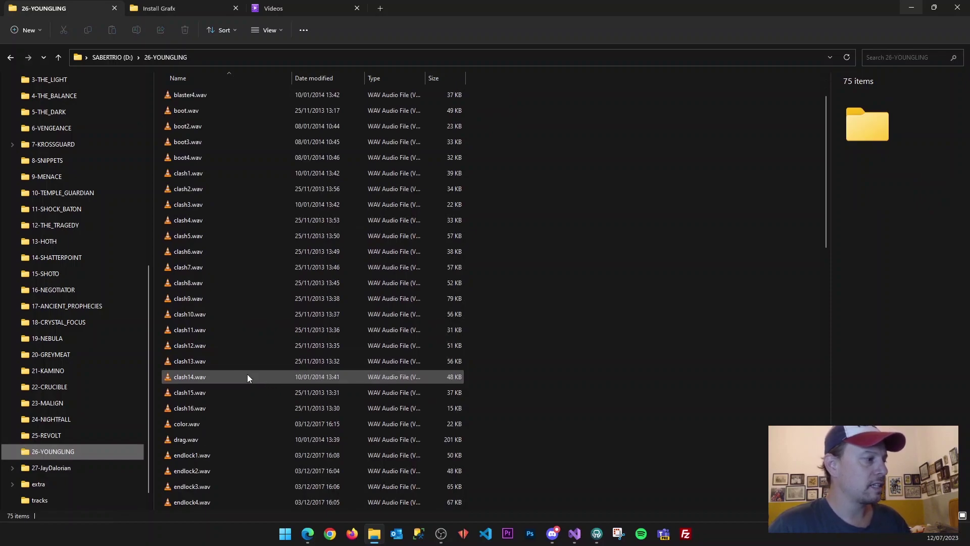
{"action": "scroll", "coordinate": [197, 420], "scroll_direction": "up", "scroll_amount": 2}
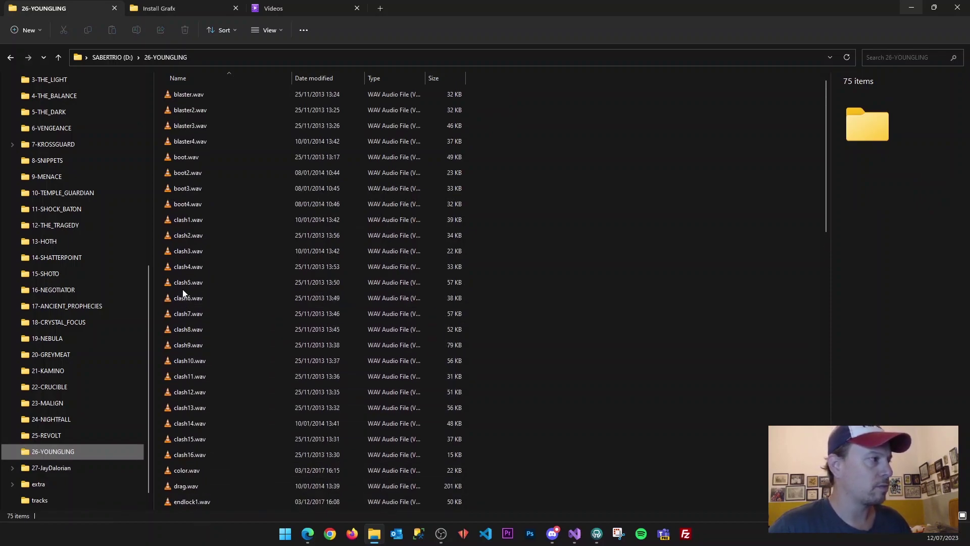
{"action": "left_click", "coordinate": [203, 299]}
{"action": "key", "text": "f"}
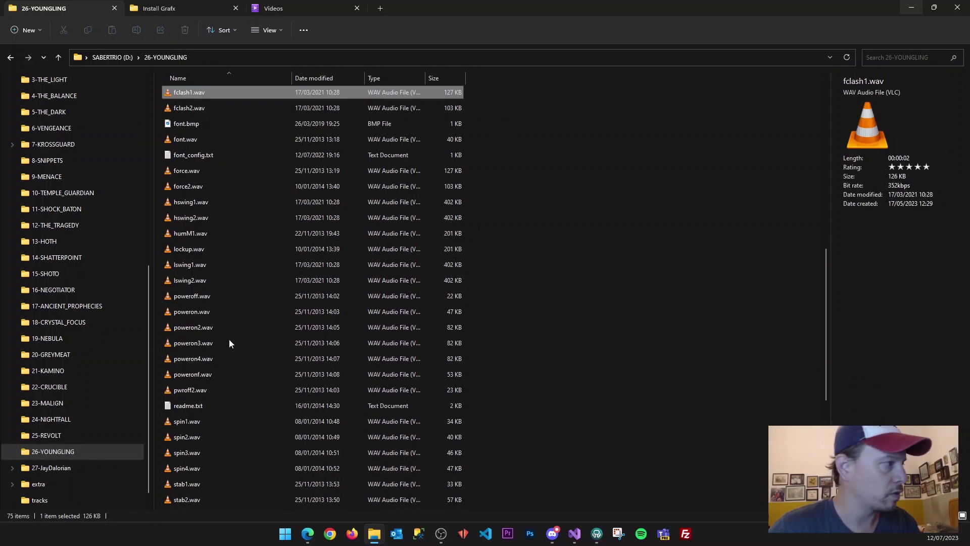
{"action": "left_click", "coordinate": [196, 157]}
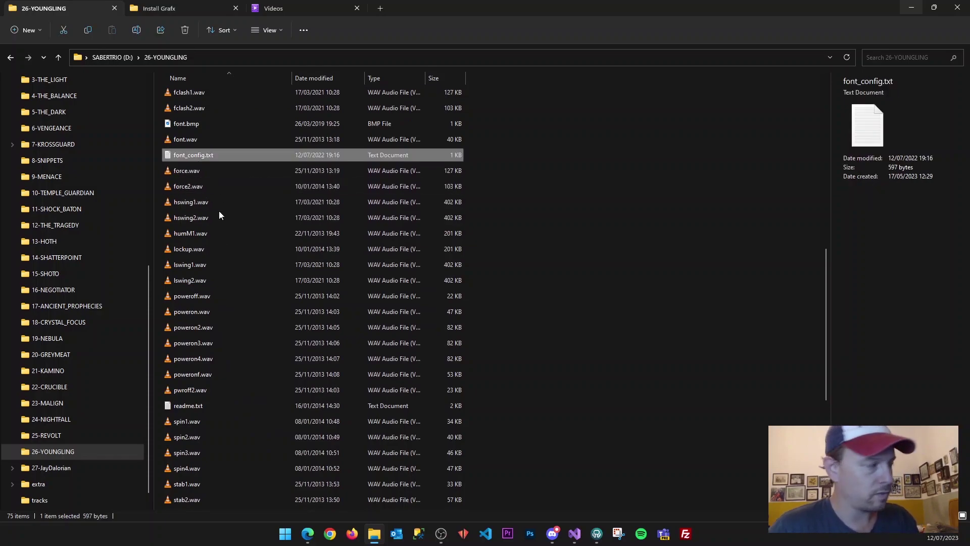
{"action": "left_click", "coordinate": [63, 470]}
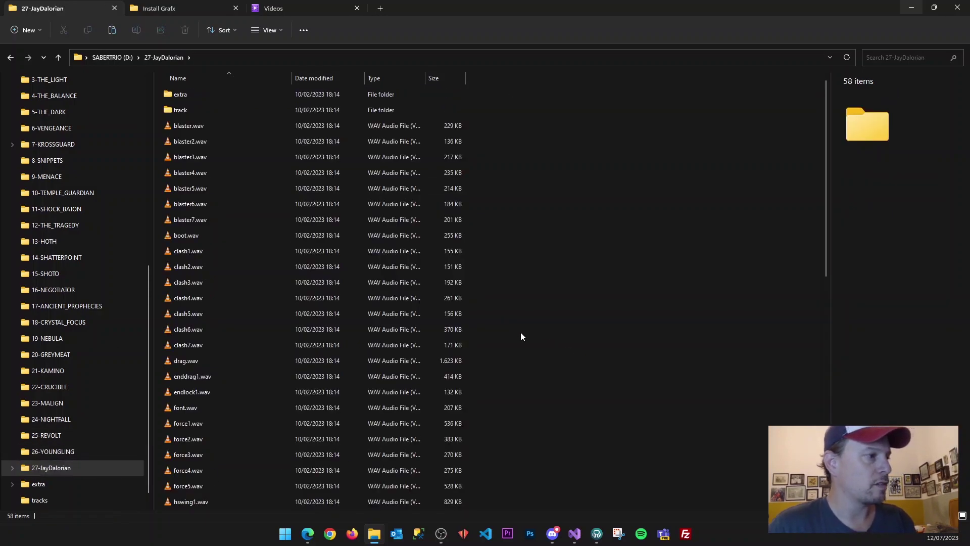
{"action": "key", "text": "ctrl+v"}
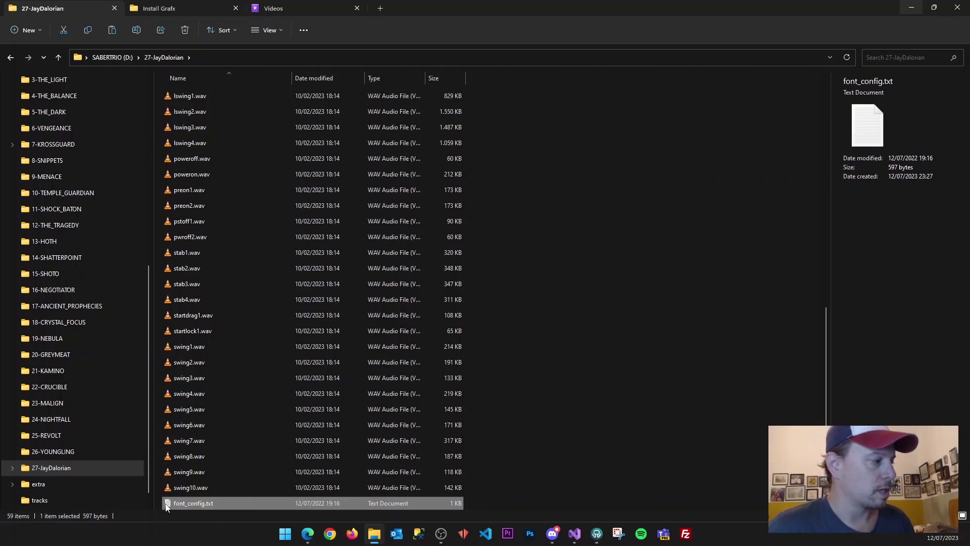
Step: Open the copied font_config.txt in 27-JayDalorian and locate its start_color and start_blade lines
{"action": "double_click", "coordinate": [182, 504]}
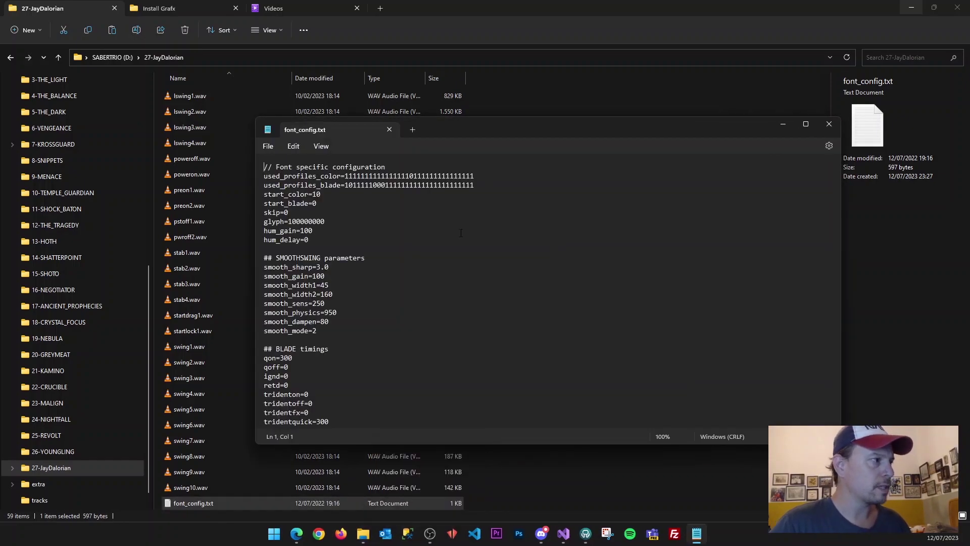
{"action": "left_click", "coordinate": [322, 204]}
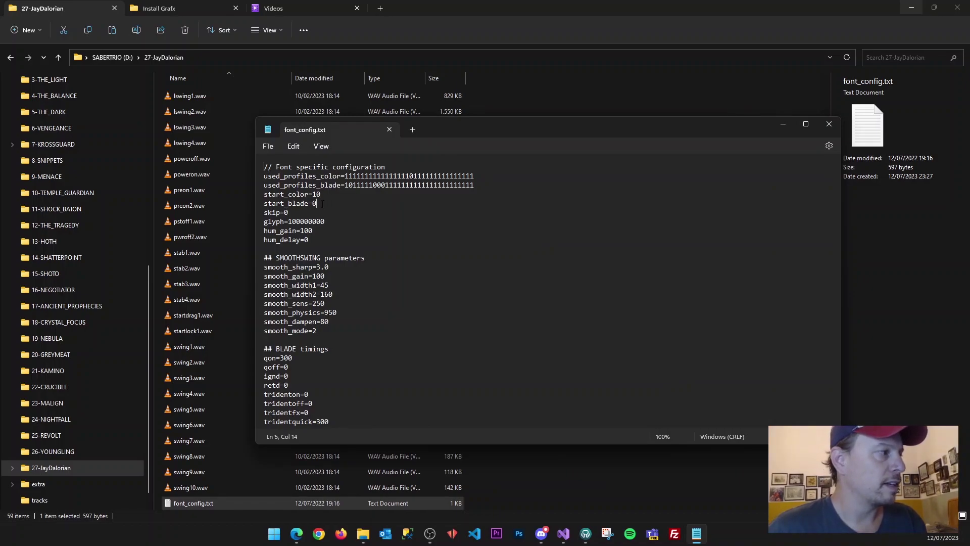
{"action": "left_click_drag", "start_coordinate": [330, 208], "coordinate": [264, 197]}
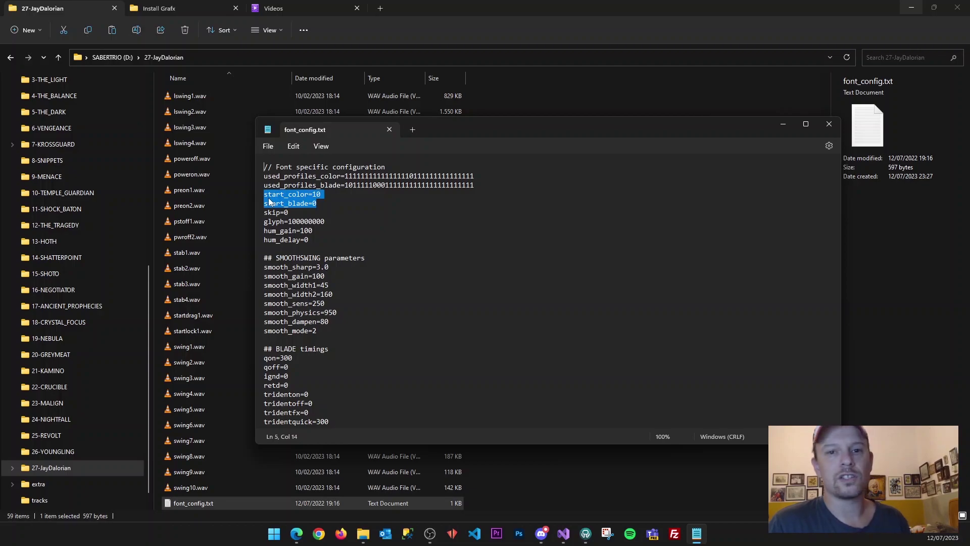
{"action": "left_click_drag", "start_coordinate": [321, 195], "coordinate": [264, 195]}
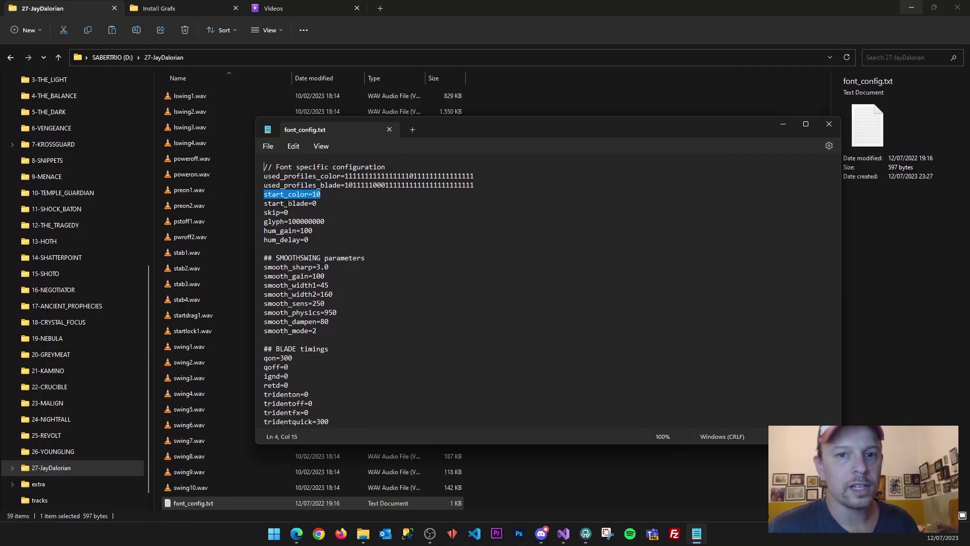
{"action": "left_click_drag", "start_coordinate": [321, 203], "coordinate": [264, 204]}
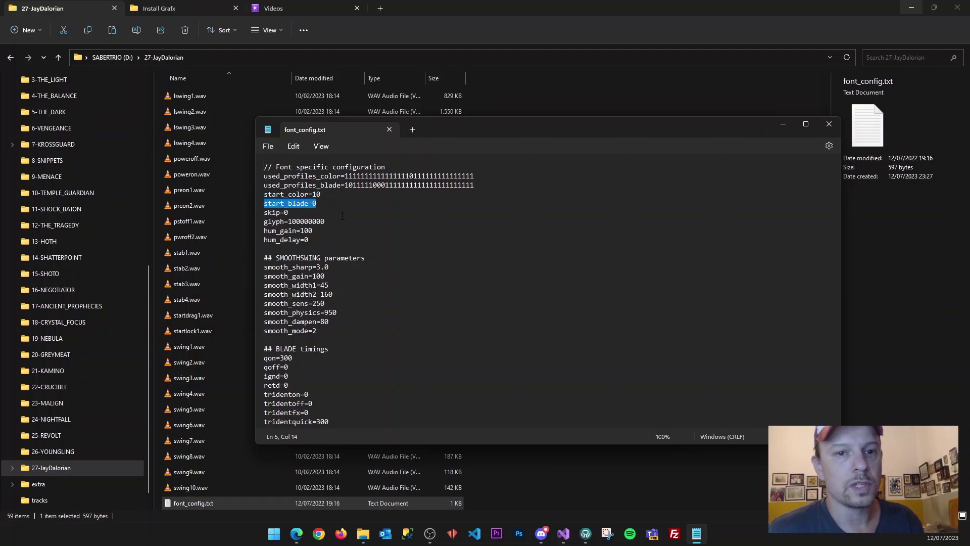
{"action": "left_click", "coordinate": [325, 202]}
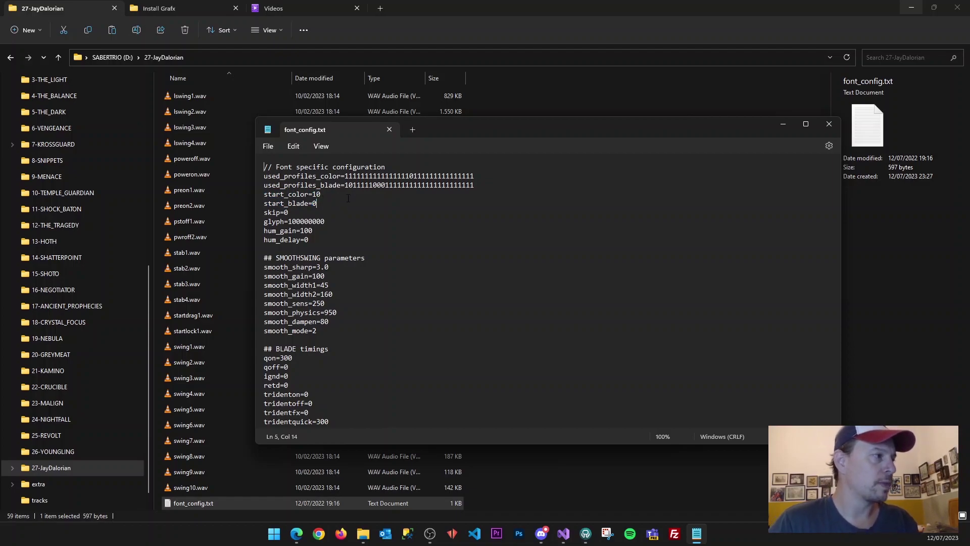
Step: Look up the number of the last color profile in colors.txt at the root of the SD card
{"action": "left_click", "coordinate": [108, 57]}
{"action": "scroll", "coordinate": [223, 364], "scroll_direction": "down", "scroll_amount": 4}
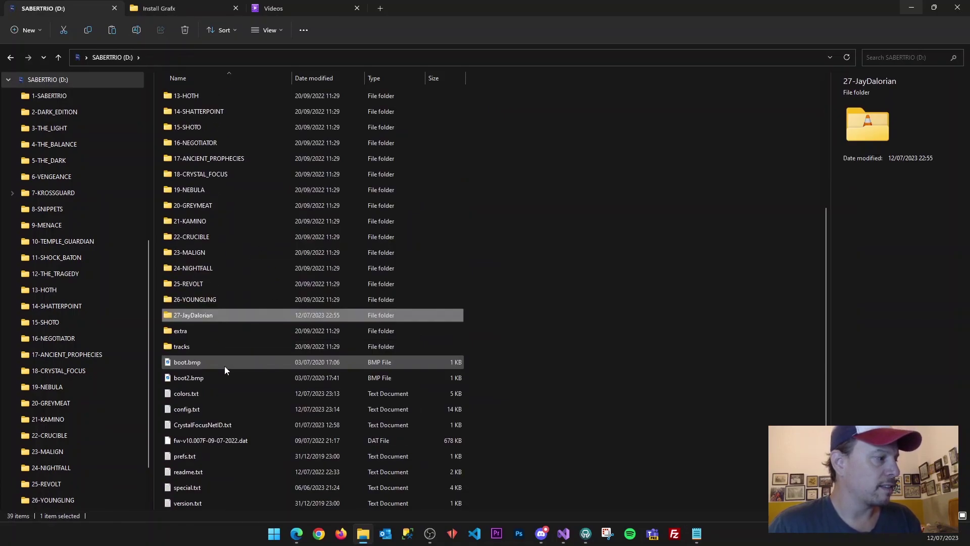
{"action": "double_click", "coordinate": [192, 394]}
{"action": "scroll", "coordinate": [416, 263], "scroll_direction": "down", "scroll_amount": 5}
{"action": "scroll", "coordinate": [416, 262], "scroll_direction": "down", "scroll_amount": 14}
{"action": "left_click_drag", "start_coordinate": [292, 286], "coordinate": [301, 286]}
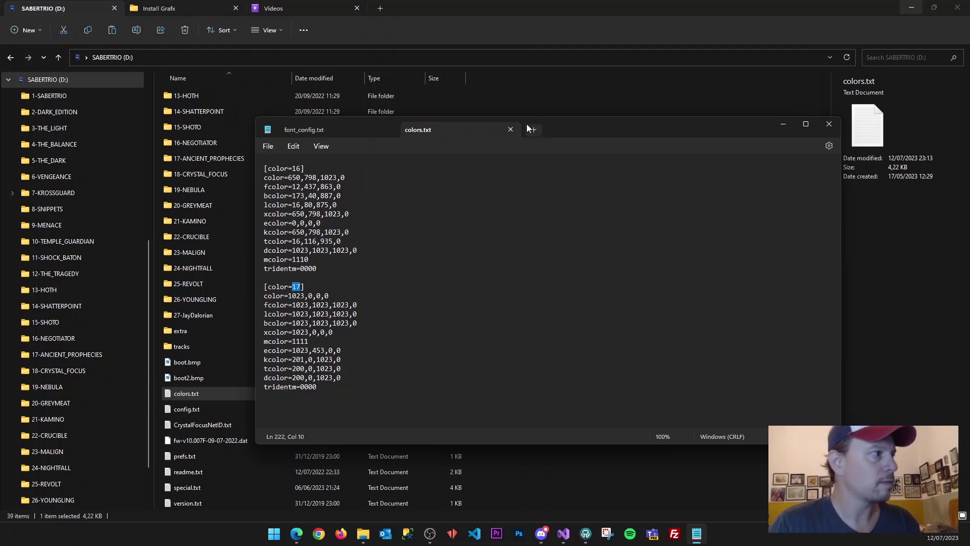
Step: Close colors.txt and set start_color to 17 in font_config.txt
{"action": "left_click", "coordinate": [510, 130]}
{"action": "key", "text": "Down"}
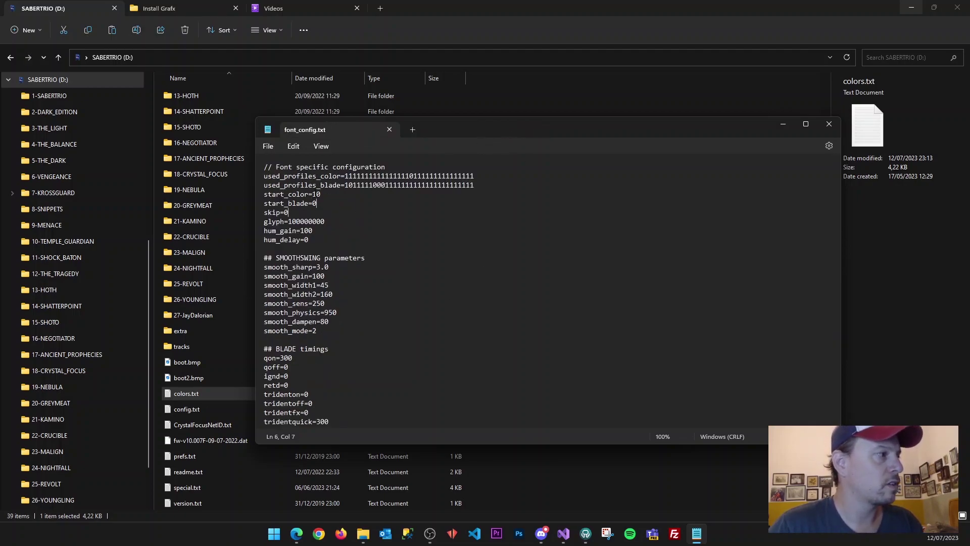
{"action": "key", "text": "Up"}
{"action": "key", "text": "Up"}
{"action": "key", "text": "Delete"}
{"action": "type", "text": "7"}
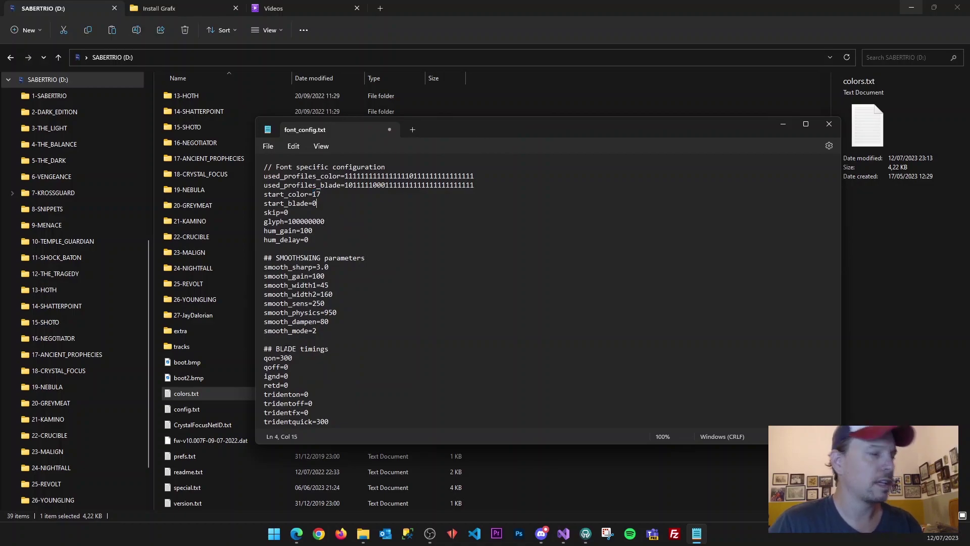
Step: Look up the number of the jaydalorian blade profile in config.txt on the SD card
{"action": "double_click", "coordinate": [186, 411]}
{"action": "scroll", "coordinate": [329, 320], "scroll_direction": "down", "scroll_amount": 20}
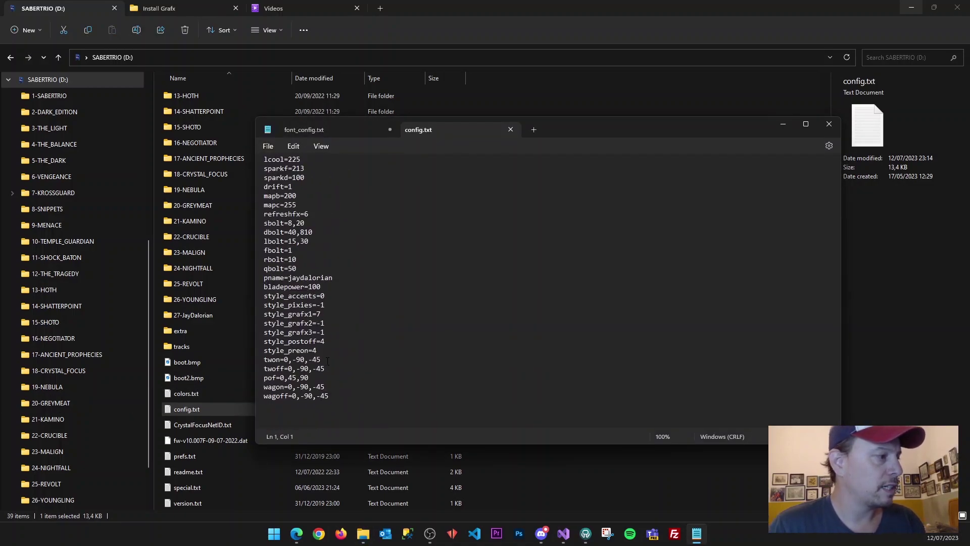
{"action": "scroll", "coordinate": [328, 356], "scroll_direction": "up", "scroll_amount": 3}
{"action": "scroll", "coordinate": [336, 346], "scroll_direction": "down", "scroll_amount": 3}
{"action": "double_click", "coordinate": [317, 278]}
{"action": "scroll", "coordinate": [318, 281], "scroll_direction": "up", "scroll_amount": 10}
{"action": "scroll", "coordinate": [324, 284], "scroll_direction": "up", "scroll_amount": 8}
{"action": "double_click", "coordinate": [304, 251]}
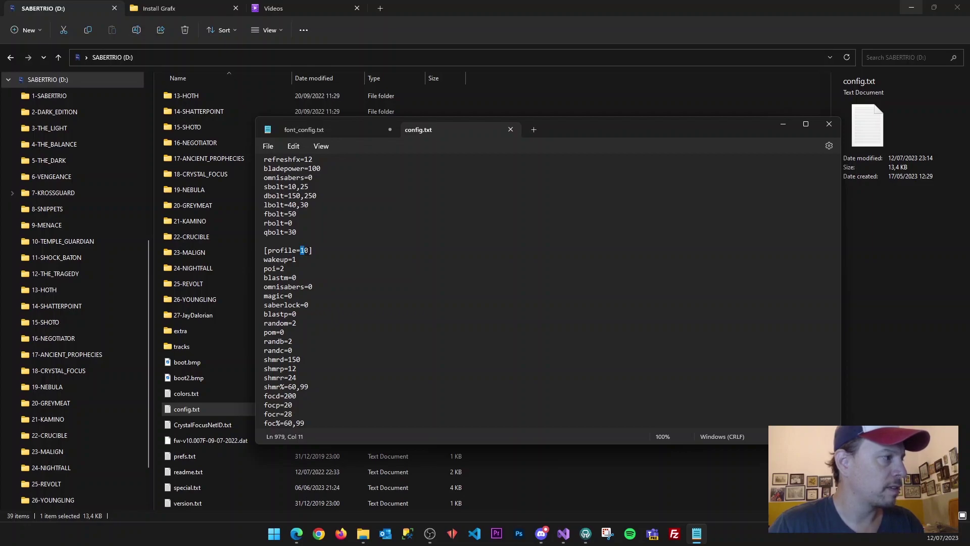
Step: Close config.txt and set start_blade to 10 in font_config.txt
{"action": "left_click", "coordinate": [510, 130]}
{"action": "type", "text": "10"}
{"action": "left_click", "coordinate": [353, 223]}
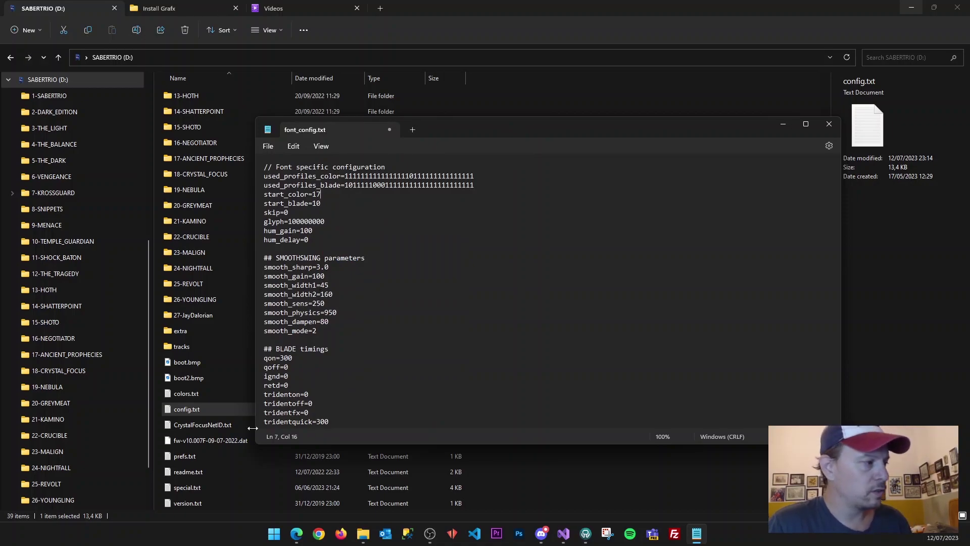
Step: Set qon to 0 under the BLADE timings in font_config.txt
{"action": "left_click", "coordinate": [292, 370]}
{"action": "left_click_drag", "start_coordinate": [292, 368], "coordinate": [261, 358]}
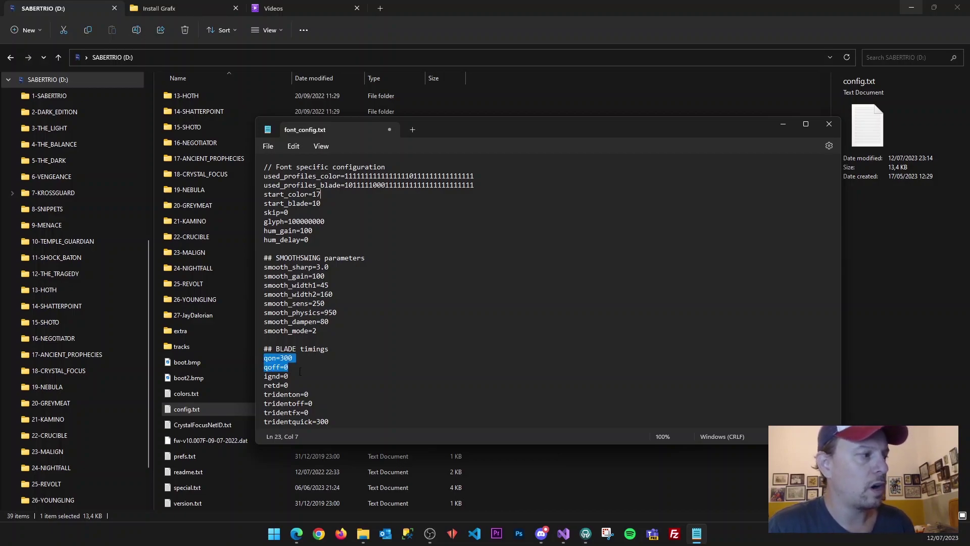
{"action": "key", "text": "Right"}
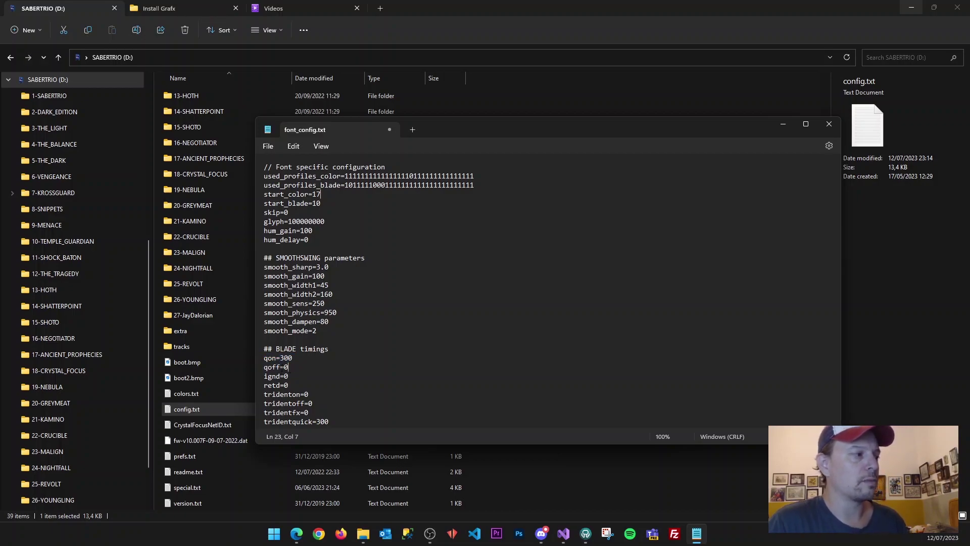
{"action": "left_click_drag", "start_coordinate": [281, 357], "coordinate": [292, 358]}
{"action": "type", "text": "0"}
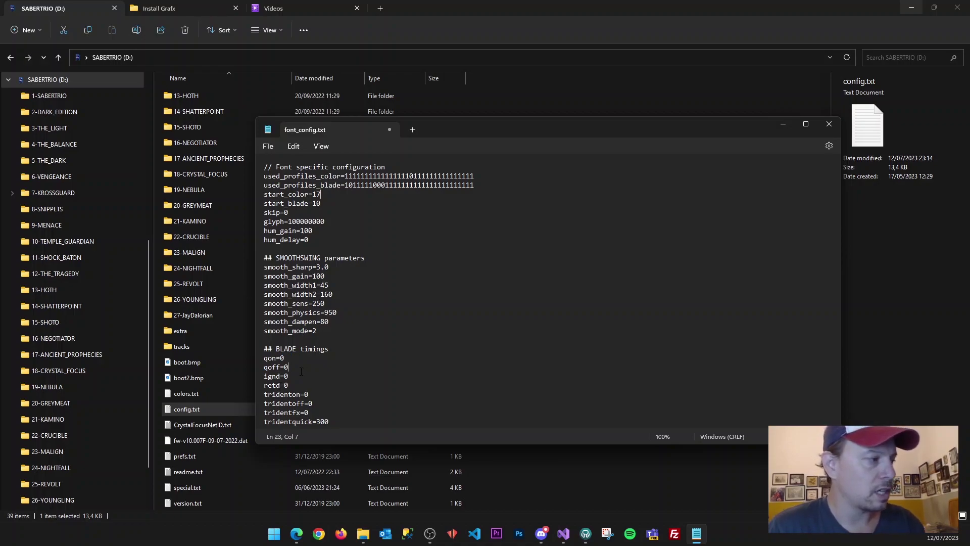
Step: Review the qon and qoff blade timings and save font_config.txt
{"action": "triple_click", "coordinate": [263, 365]}
{"action": "left_click_drag", "start_coordinate": [263, 363], "coordinate": [268, 360]}
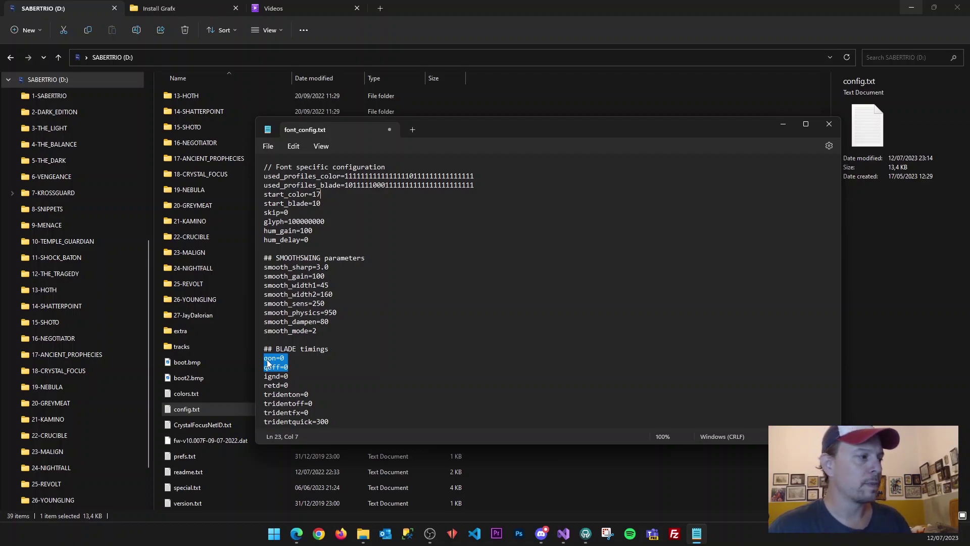
{"action": "left_click", "coordinate": [285, 358]}
{"action": "left_click_drag", "start_coordinate": [285, 357], "coordinate": [281, 357]}
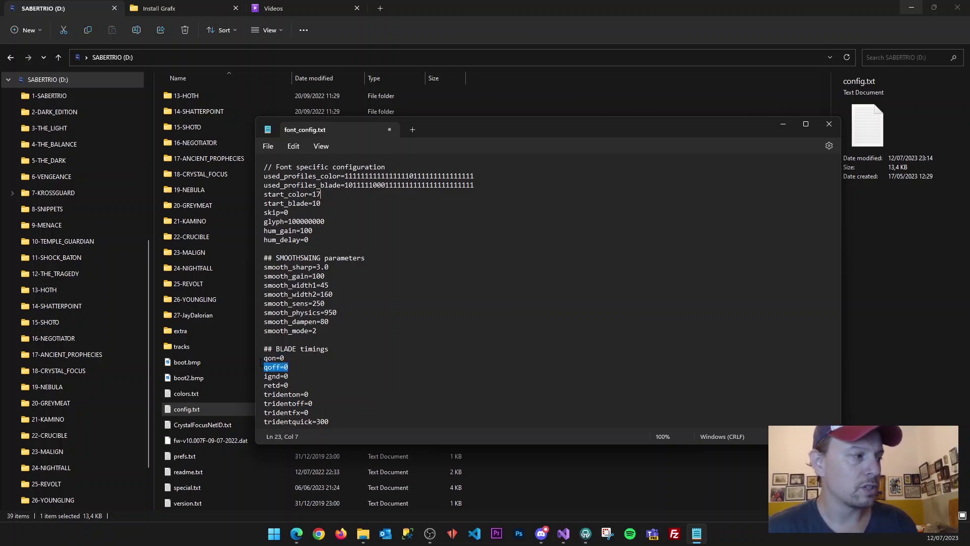
{"action": "left_click_drag", "start_coordinate": [263, 358], "coordinate": [288, 367]}
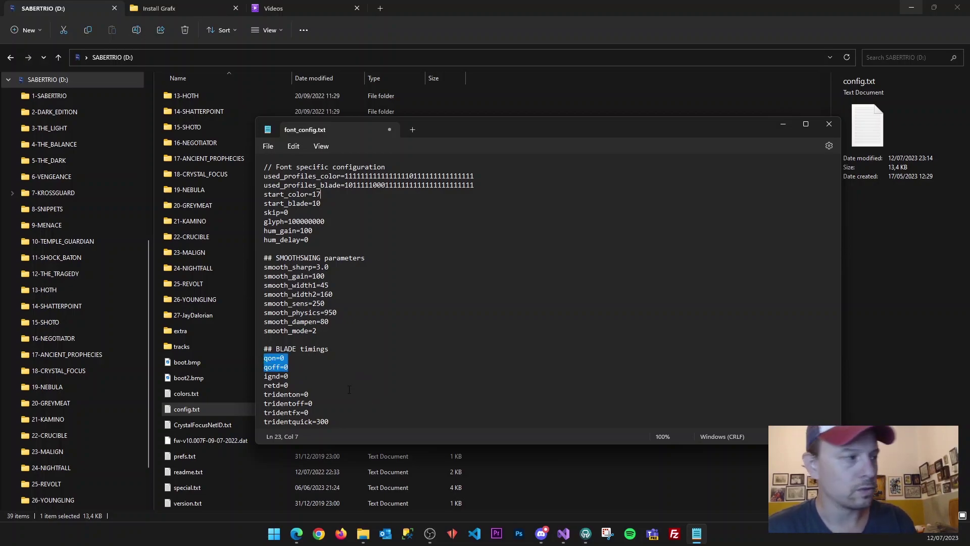
{"action": "left_click", "coordinate": [346, 373]}
{"action": "key", "text": "ctrl+s"}
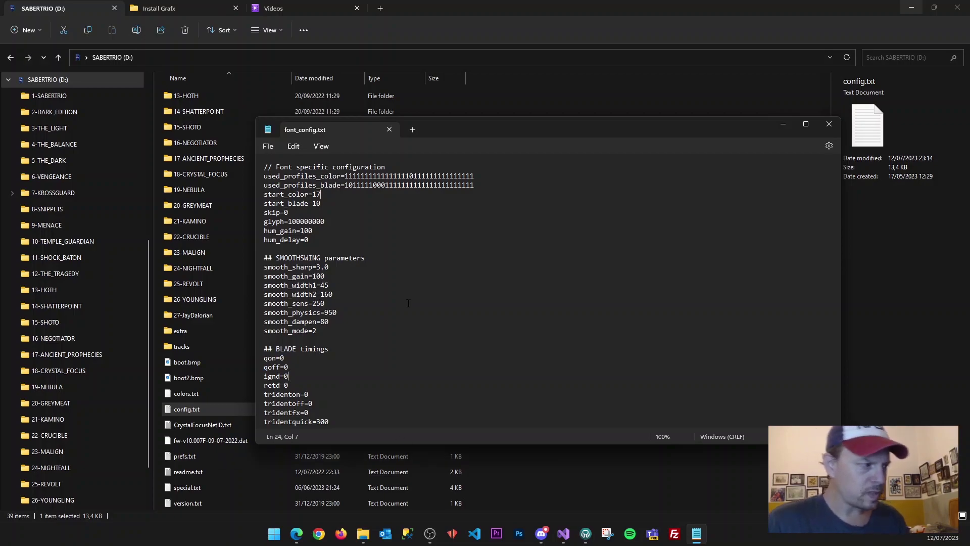
Step: Recheck the start profile and blade timing lines, then close font_config.txt
{"action": "left_click_drag", "start_coordinate": [338, 205], "coordinate": [257, 196]}
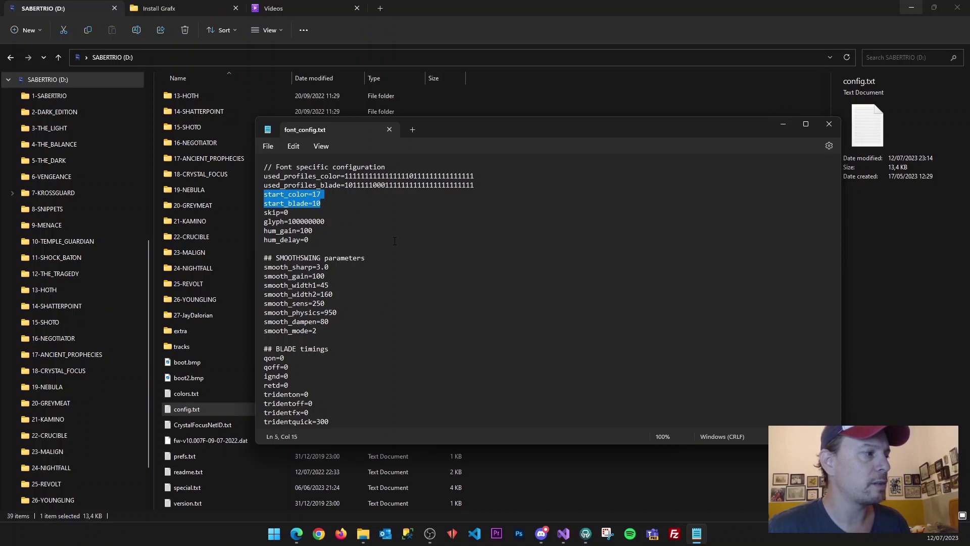
{"action": "left_click_drag", "start_coordinate": [330, 372], "coordinate": [261, 357]}
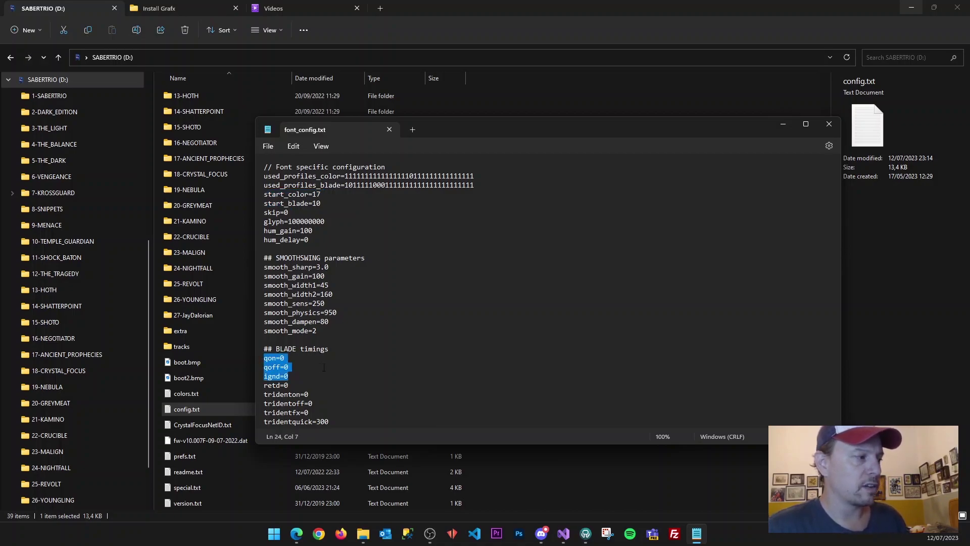
{"action": "left_click", "coordinate": [327, 372]}
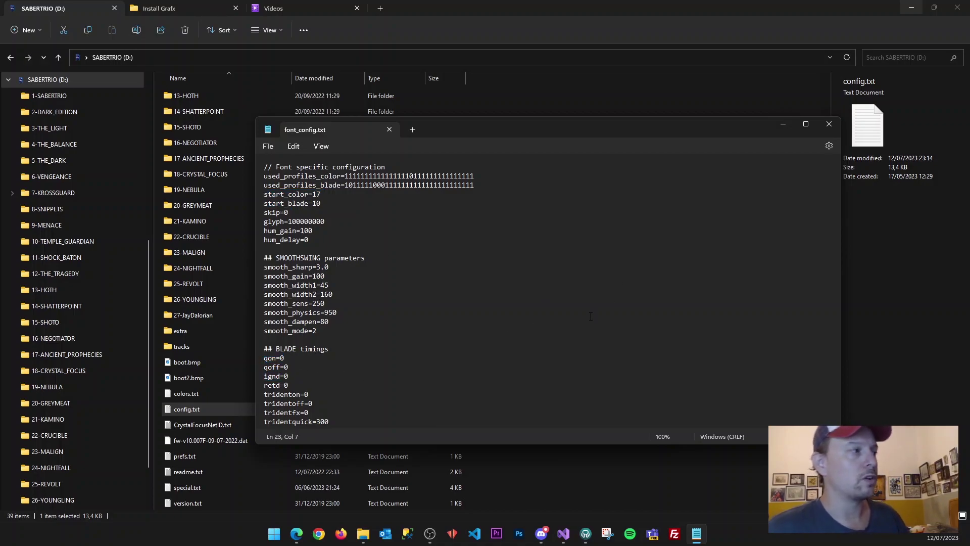
{"action": "left_click", "coordinate": [828, 126]}
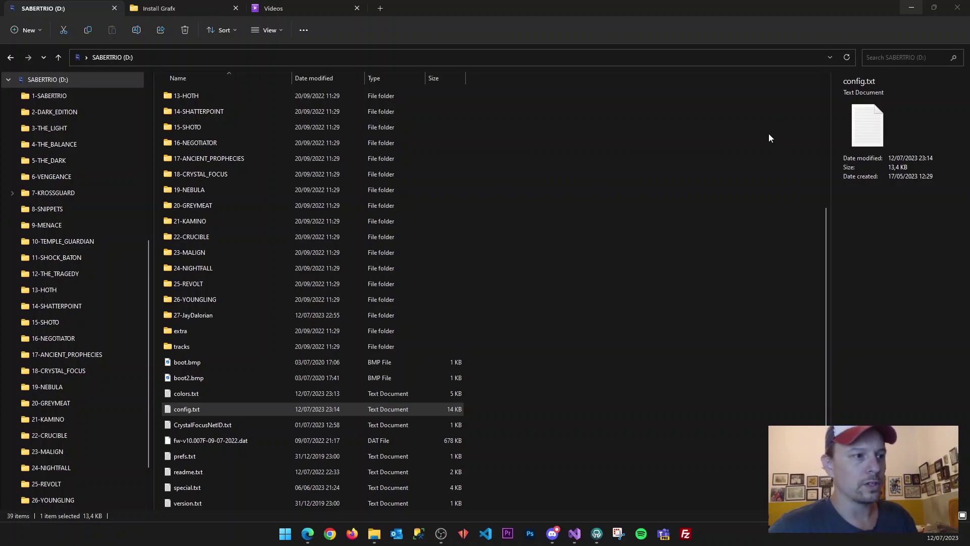
{"action": "left_click", "coordinate": [742, 209]}
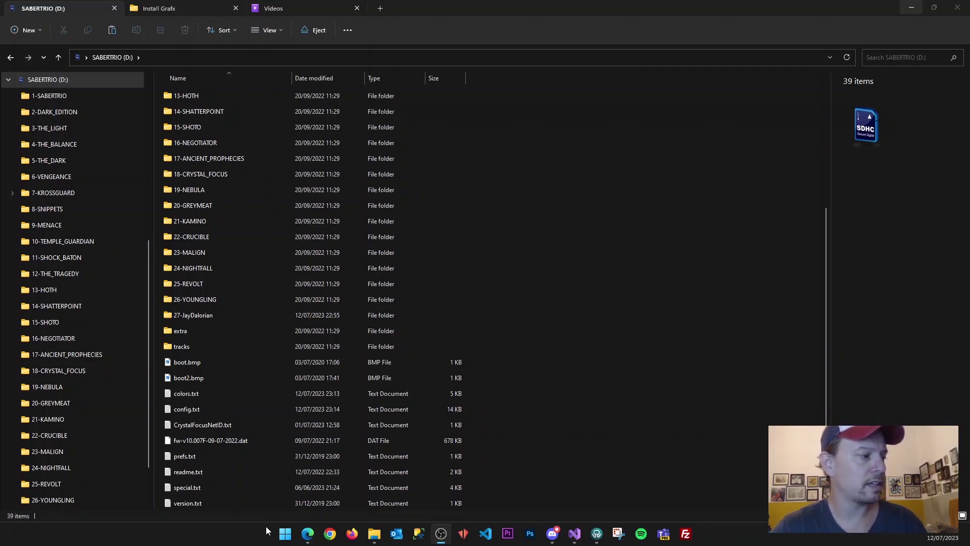
Step: Switch to the Edge browser and open the Soundfont checker page on crystalfocus.net
{"action": "left_click", "coordinate": [305, 539]}
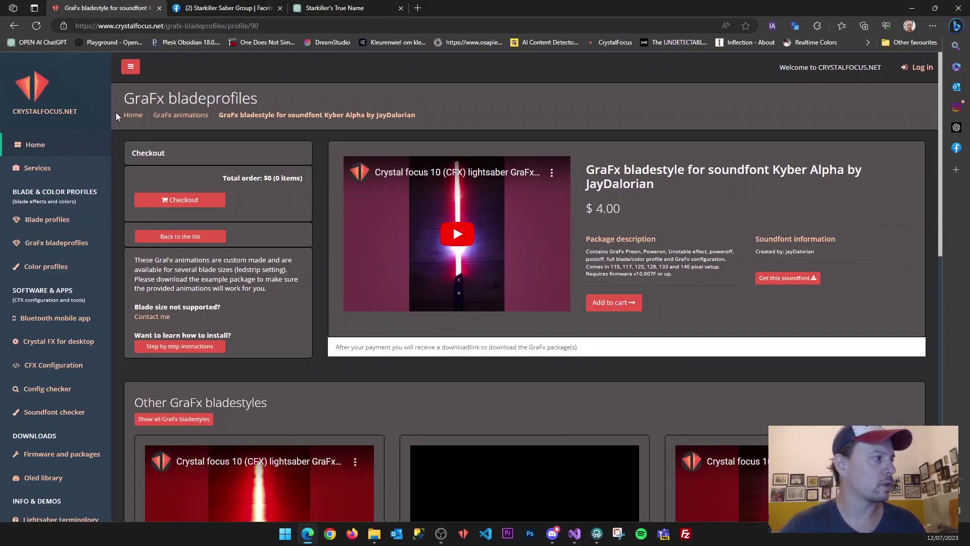
{"action": "scroll", "coordinate": [47, 347], "scroll_direction": "down", "scroll_amount": 1}
{"action": "left_click", "coordinate": [47, 343]}
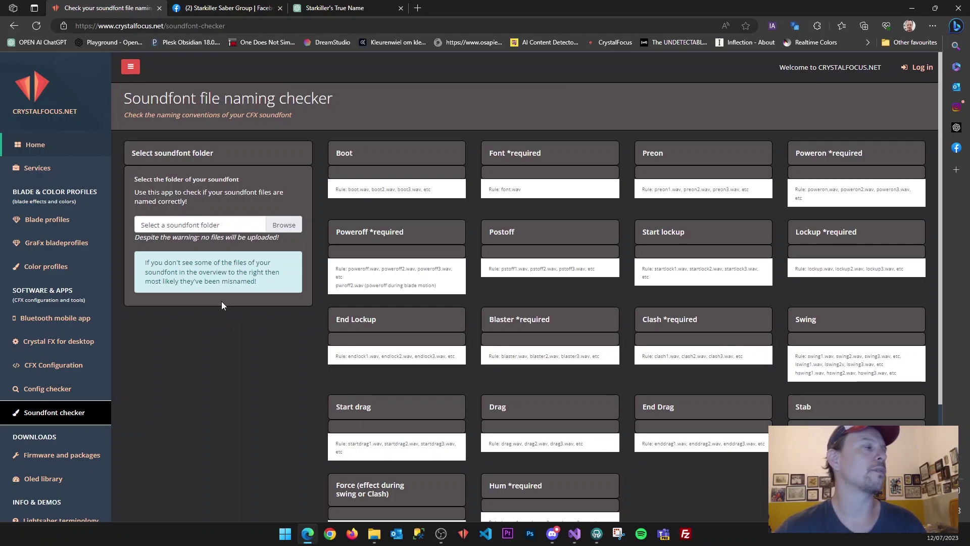
Step: Load the 27-JayDalorian folder from the SABERTRIO (D:) card into the soundfont file naming checker and allow the upload
{"action": "left_click", "coordinate": [286, 226]}
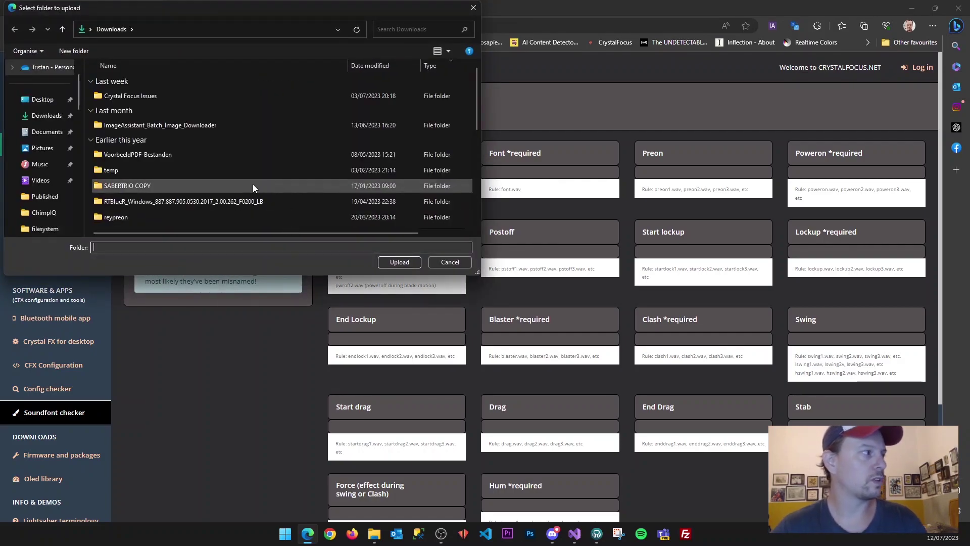
{"action": "scroll", "coordinate": [49, 202], "scroll_direction": "down", "scroll_amount": 3}
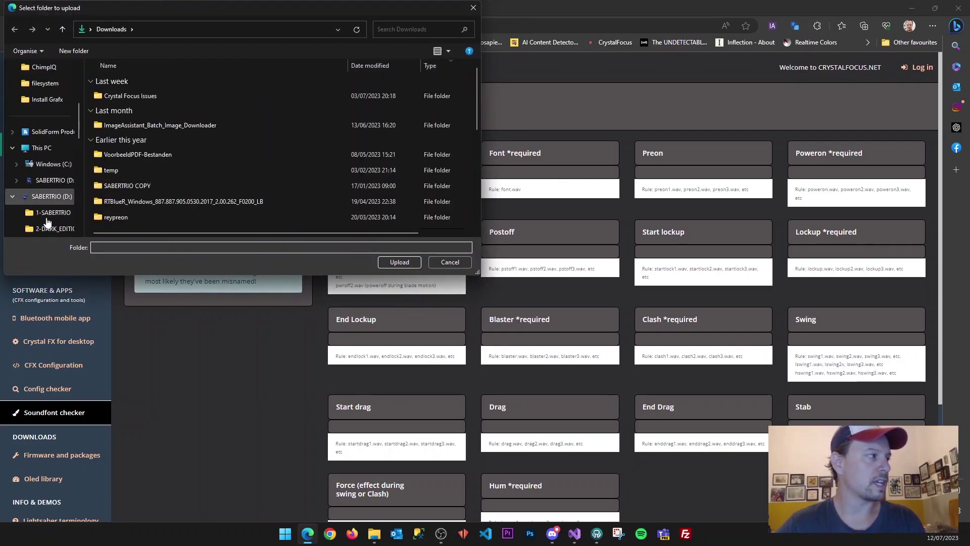
{"action": "scroll", "coordinate": [49, 204], "scroll_direction": "down", "scroll_amount": 4}
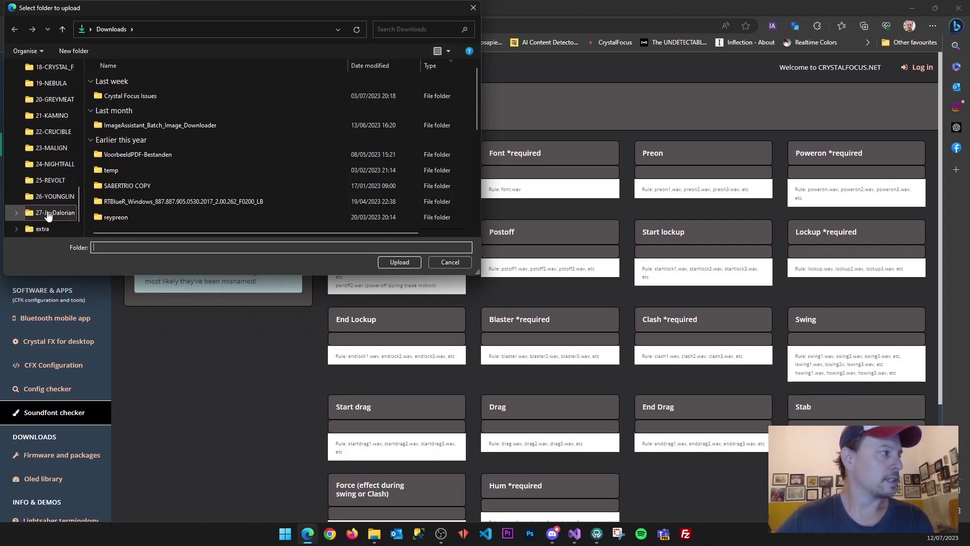
{"action": "left_click", "coordinate": [50, 228]}
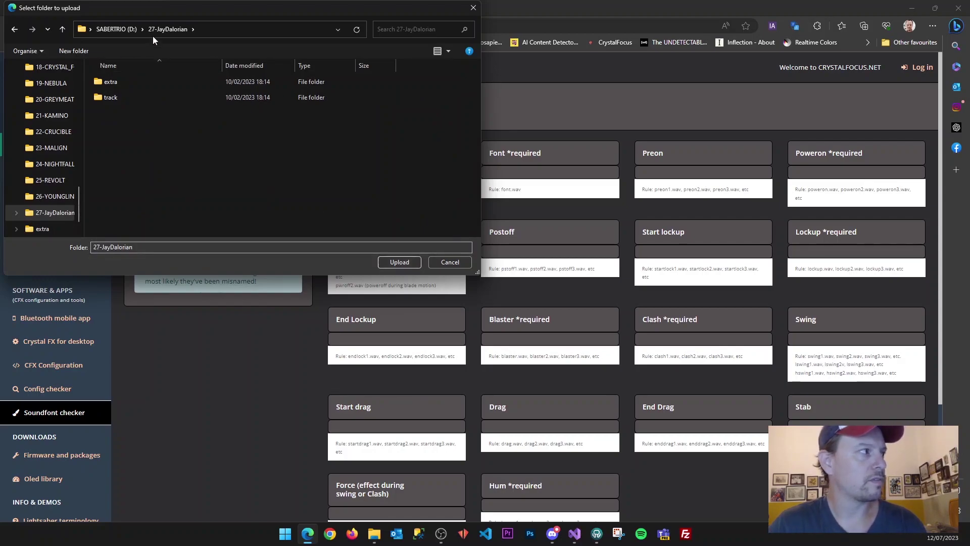
{"action": "left_click", "coordinate": [397, 263]}
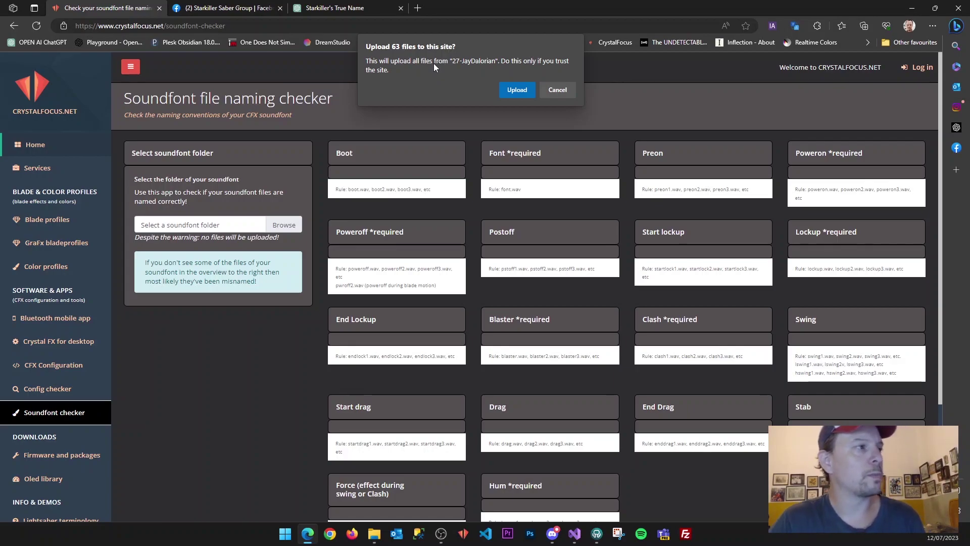
{"action": "left_click", "coordinate": [517, 92]}
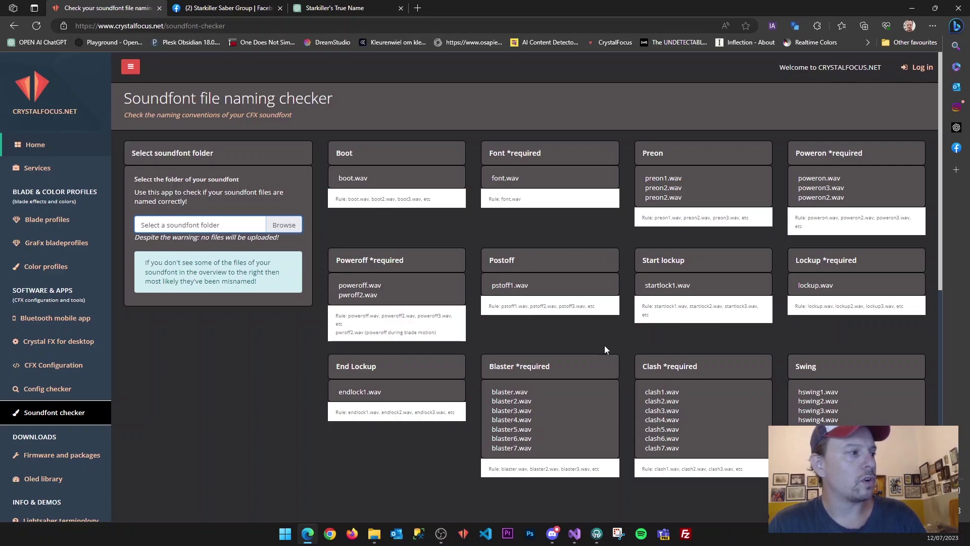
Step: Examine the checker's file lists by category, including the Preon, Poweron and Hum sound names
{"action": "scroll", "coordinate": [535, 289], "scroll_direction": "down", "scroll_amount": 7}
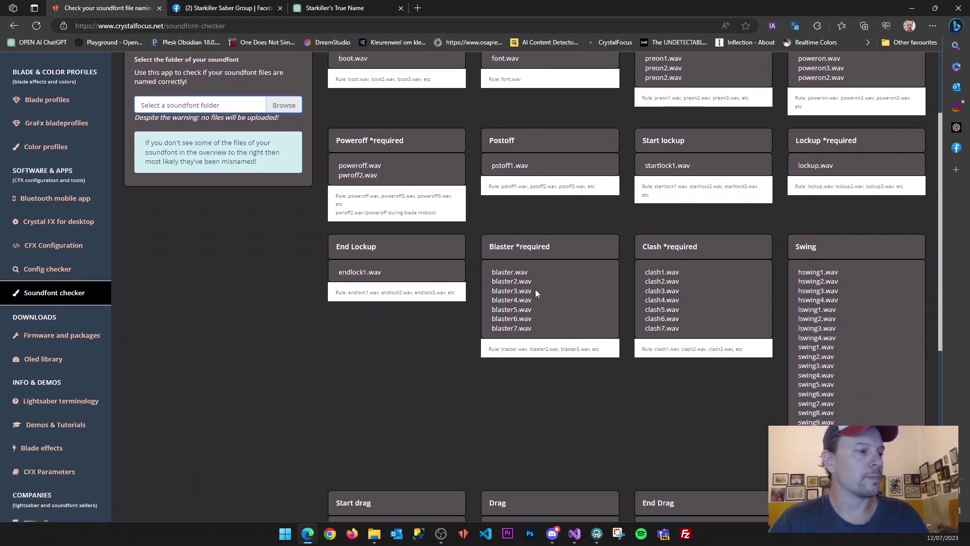
{"action": "scroll", "coordinate": [541, 287], "scroll_direction": "down", "scroll_amount": 2}
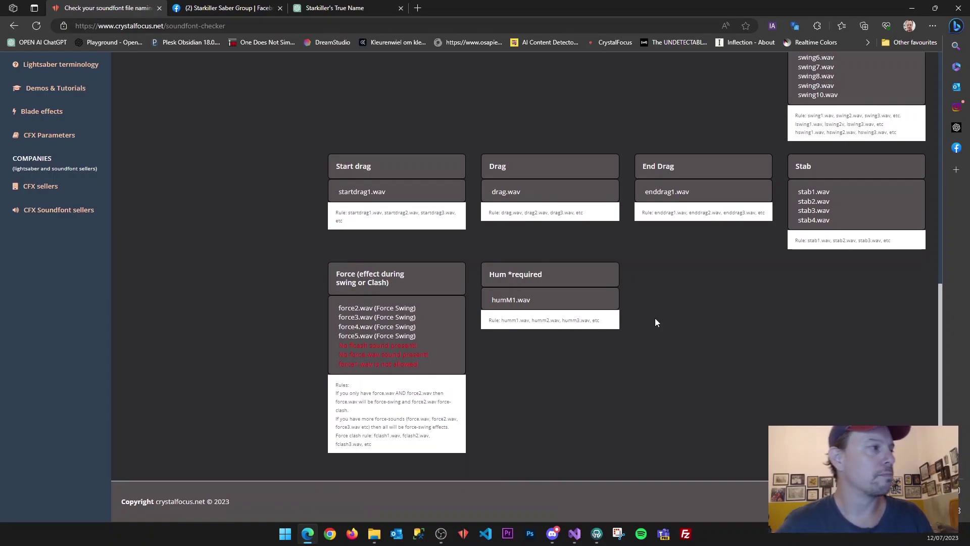
{"action": "scroll", "coordinate": [655, 317], "scroll_direction": "up", "scroll_amount": 10}
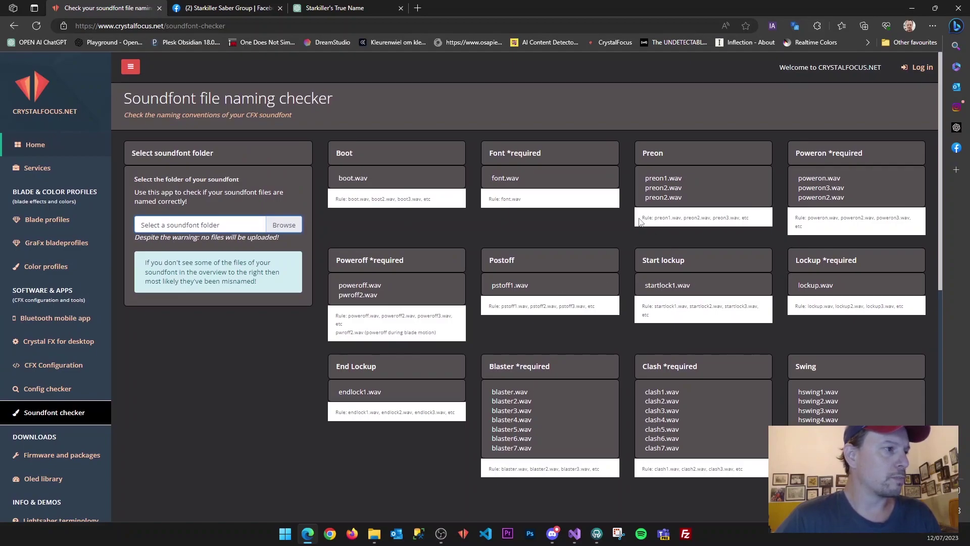
{"action": "left_click_drag", "start_coordinate": [644, 174], "coordinate": [689, 196]}
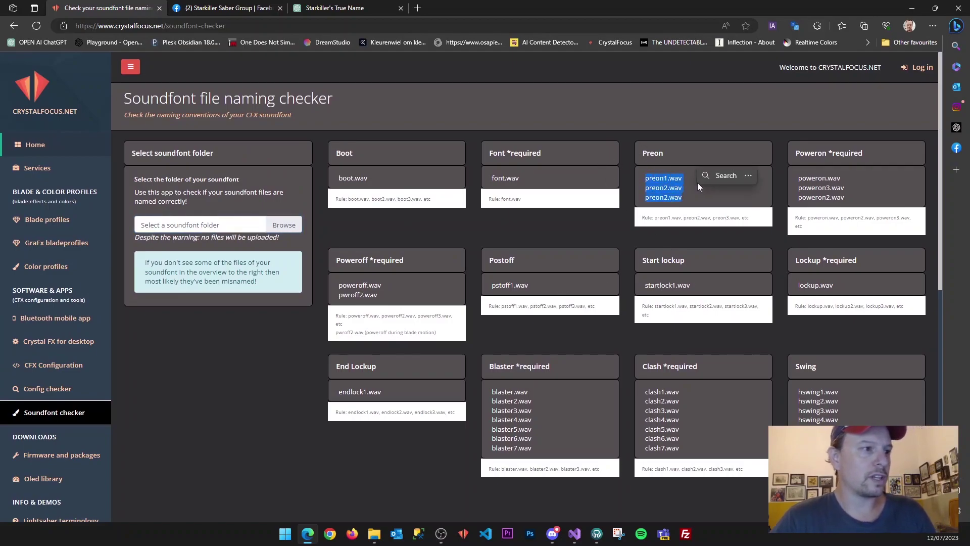
{"action": "left_click", "coordinate": [758, 147]}
{"action": "left_click_drag", "start_coordinate": [801, 179], "coordinate": [852, 197]}
{"action": "left_click", "coordinate": [796, 215]}
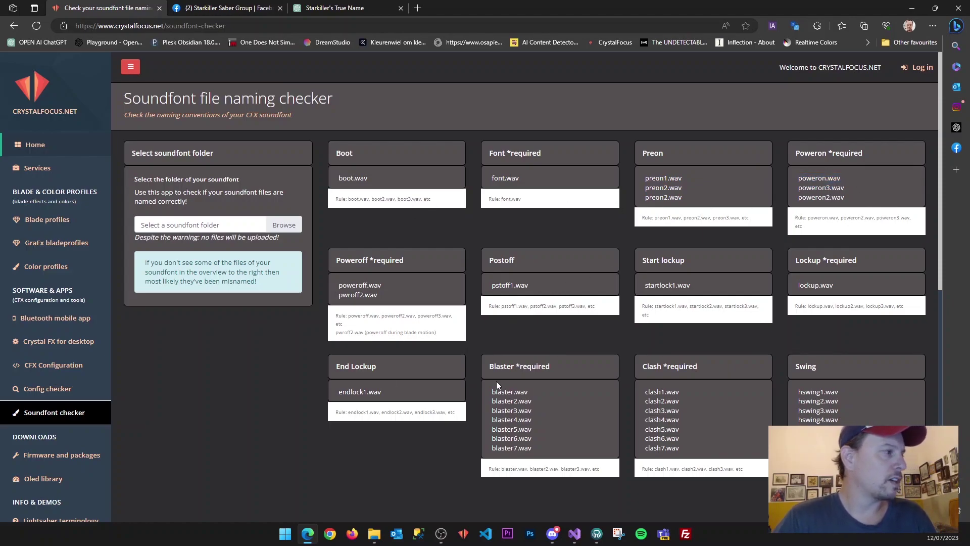
{"action": "scroll", "coordinate": [811, 282], "scroll_direction": "down", "scroll_amount": 3}
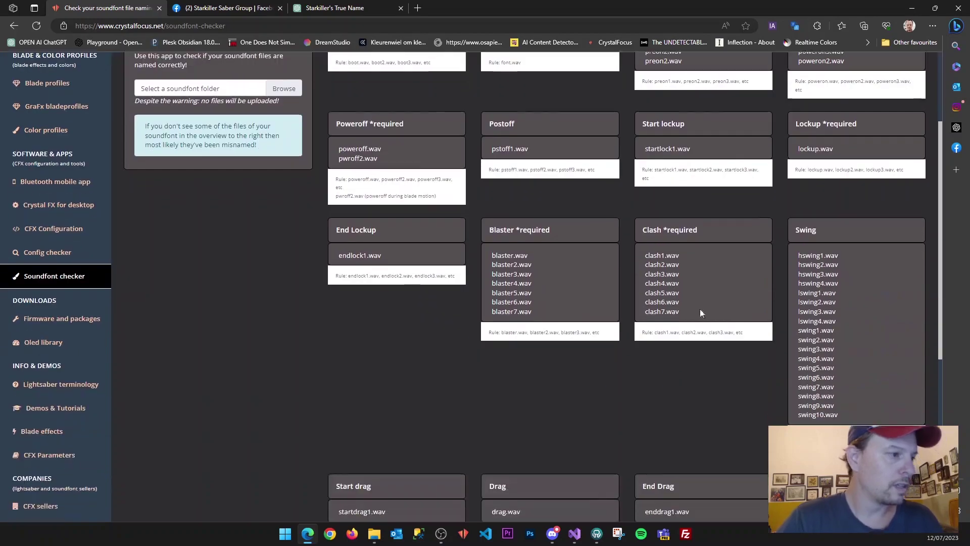
{"action": "scroll", "coordinate": [719, 278], "scroll_direction": "down", "scroll_amount": 4}
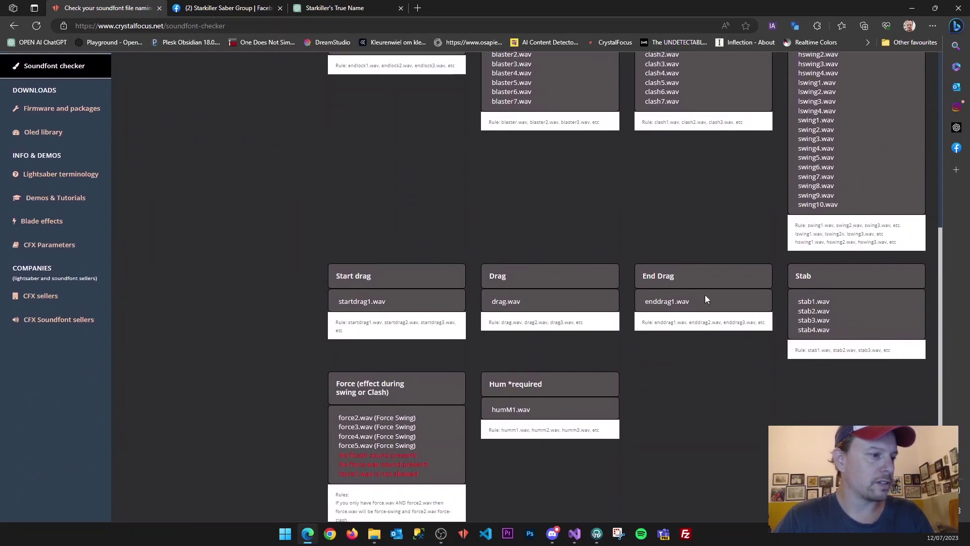
{"action": "left_click_drag", "start_coordinate": [494, 404], "coordinate": [540, 405]}
{"action": "left_click", "coordinate": [657, 412]}
Step: Read the Force category's naming errors, especially the force1.wav line, and the force sound naming rules below it
{"action": "scroll", "coordinate": [677, 428], "scroll_direction": "down", "scroll_amount": 2}
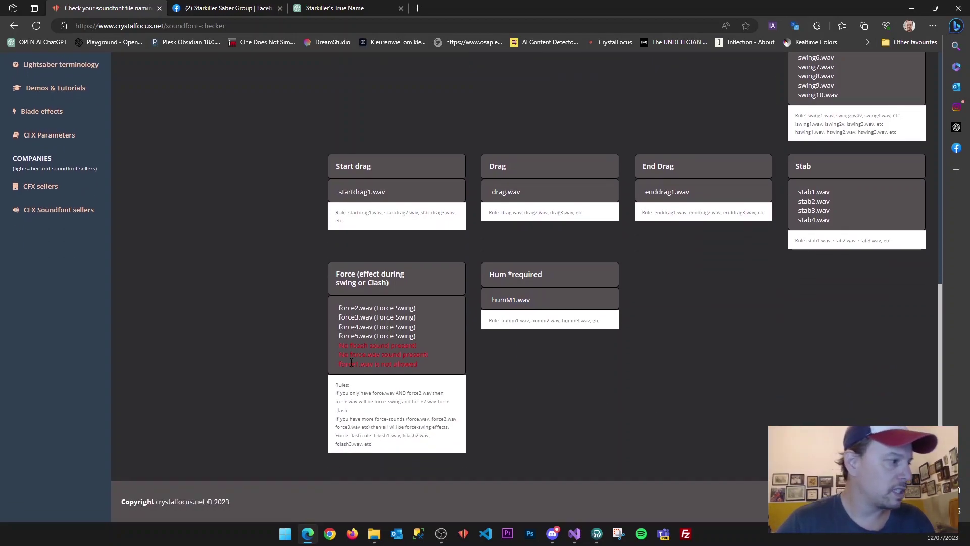
{"action": "left_click_drag", "start_coordinate": [339, 364], "coordinate": [355, 366]}
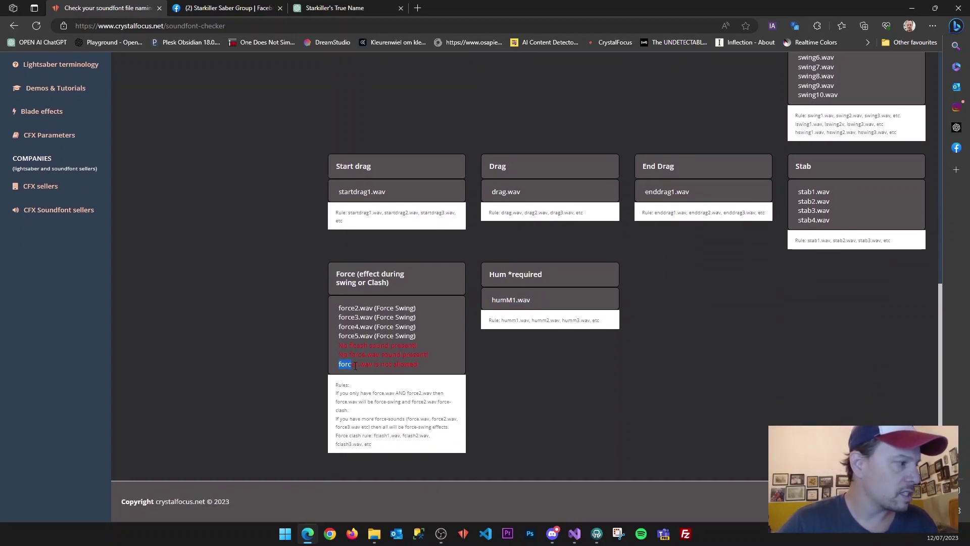
{"action": "right_click", "coordinate": [413, 369]}
{"action": "left_click", "coordinate": [355, 367]}
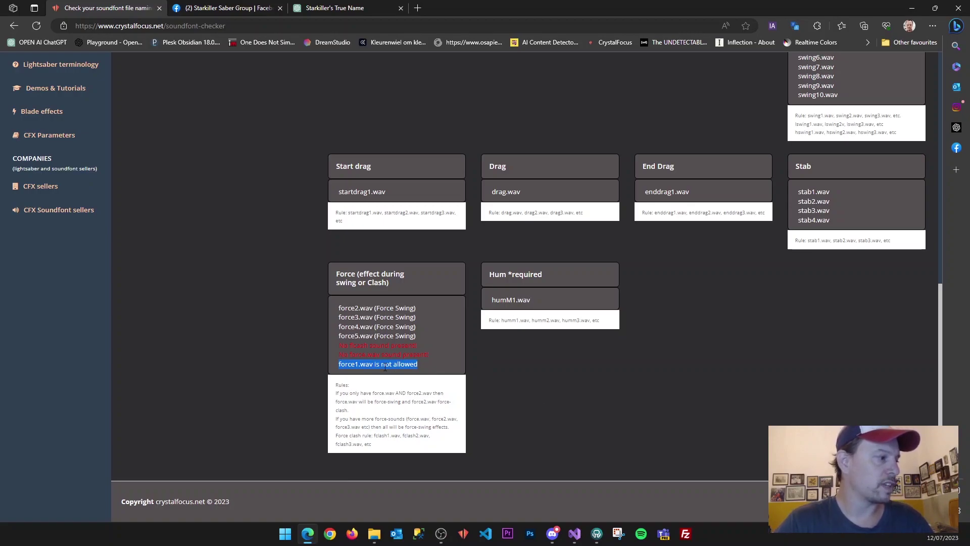
{"action": "left_click", "coordinate": [350, 367]}
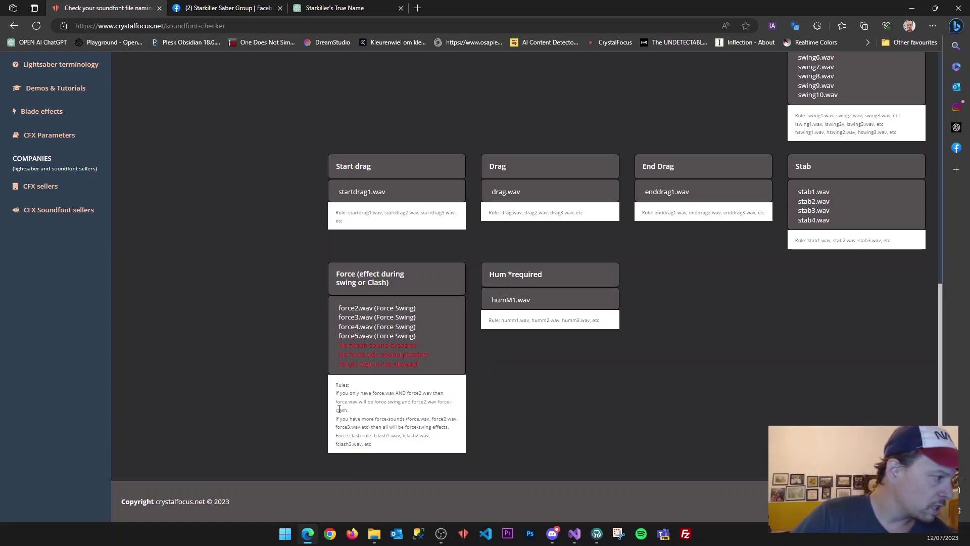
{"action": "left_click_drag", "start_coordinate": [338, 394], "coordinate": [410, 444]}
{"action": "left_click", "coordinate": [429, 404]}
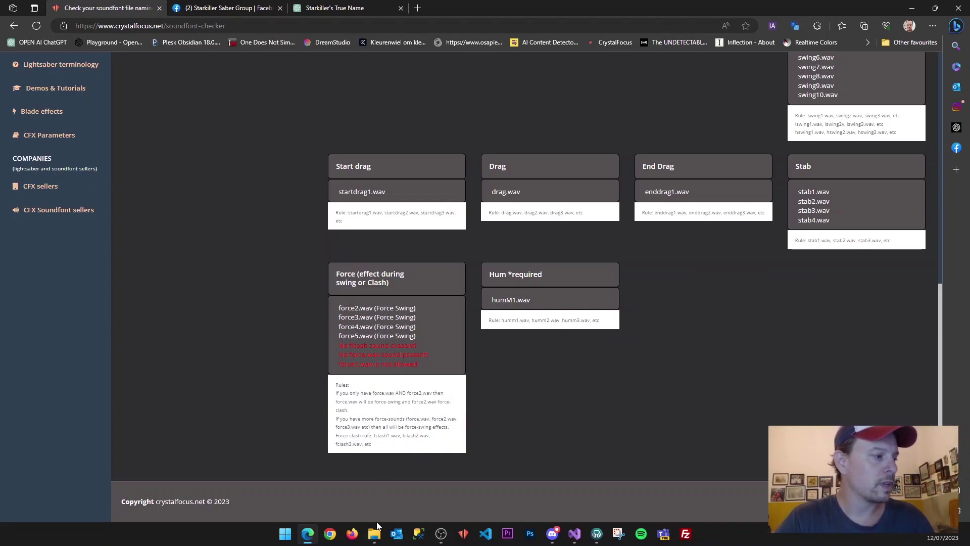
Step: Switch to File Explorer, open the 27-JayDalorian folder on the SD card and rename force1.wav to force.wav
{"action": "mouse_move", "coordinate": [376, 528]}
{"action": "left_click", "coordinate": [372, 501]}
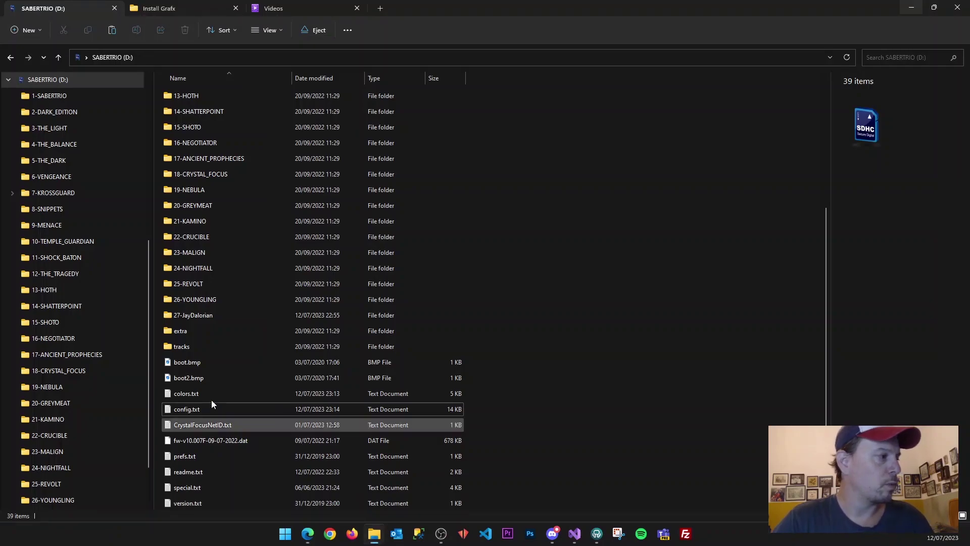
{"action": "double_click", "coordinate": [205, 315]}
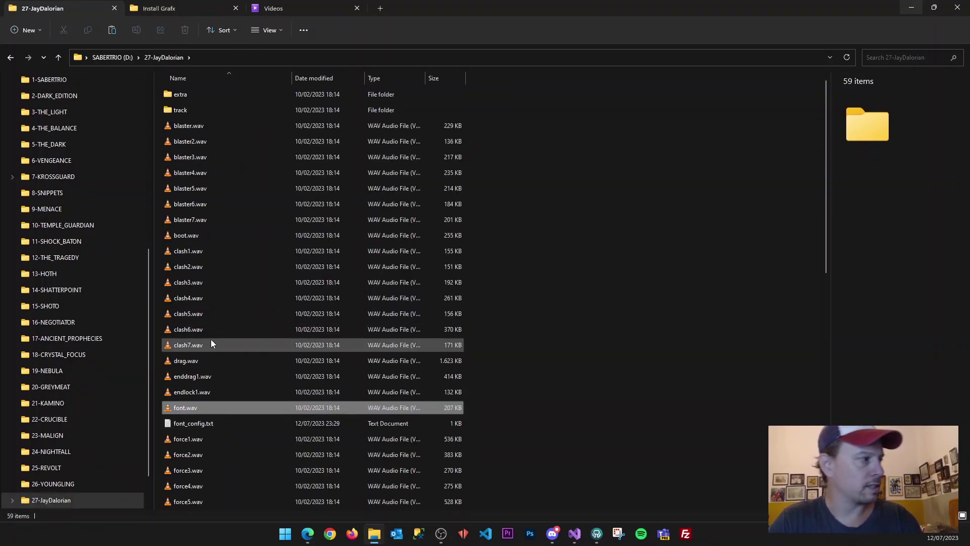
{"action": "key", "text": "f"}
{"action": "key", "text": "f"}
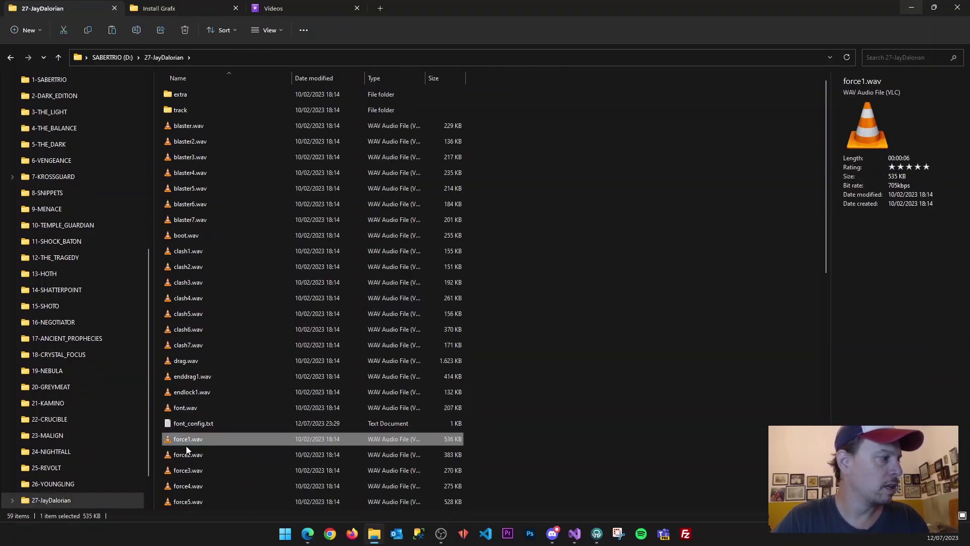
{"action": "key", "text": "F2"}
{"action": "key", "text": "Right"}
{"action": "key", "text": "Left"}
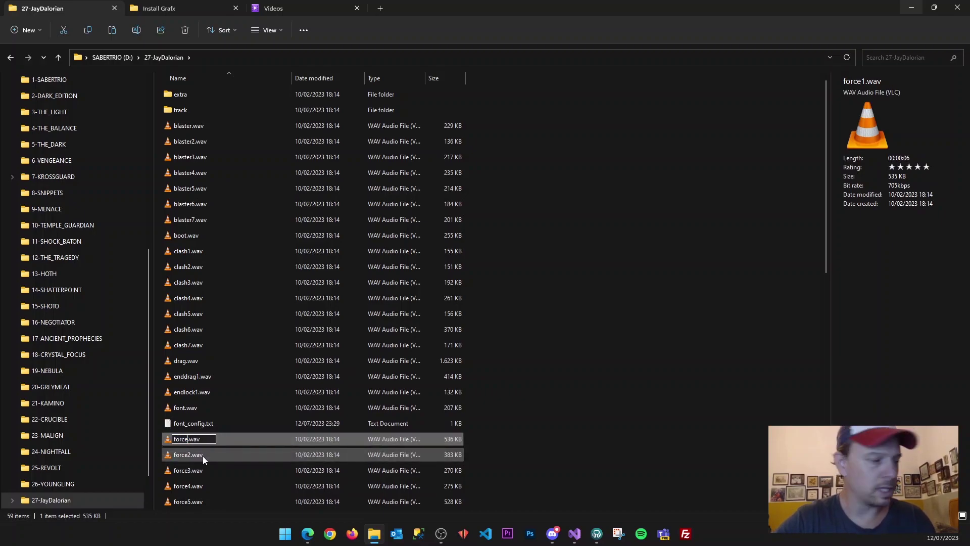
{"action": "key", "text": "Return"}
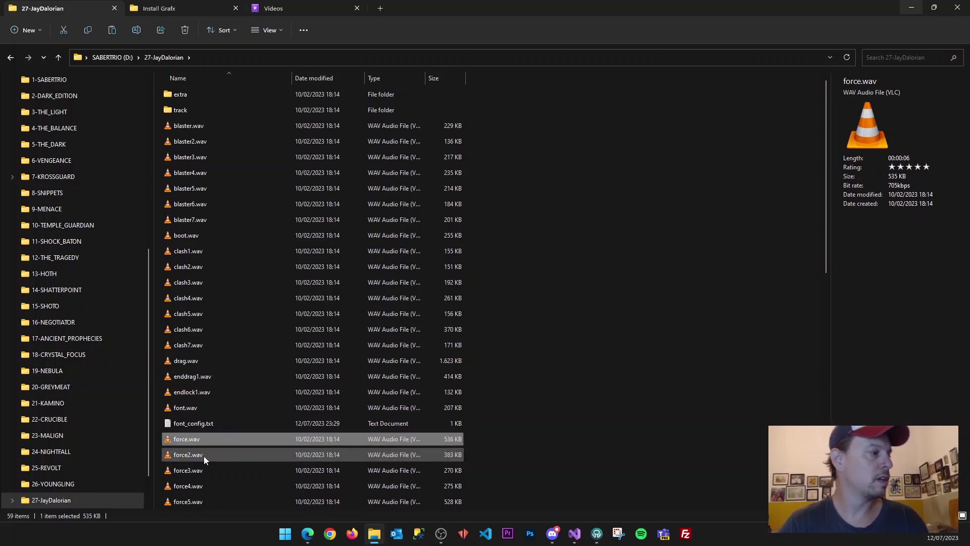
{"action": "left_click", "coordinate": [526, 463]}
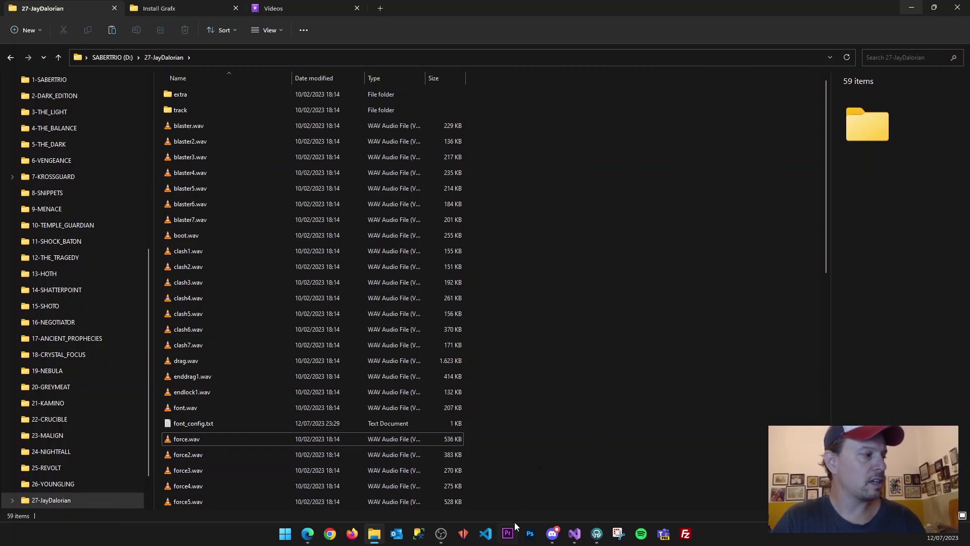